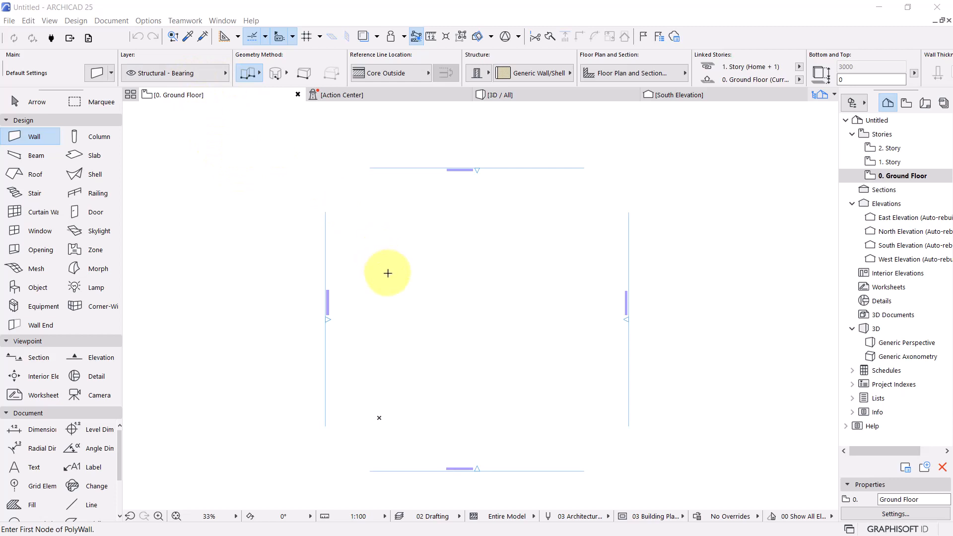
{"action": "scroll", "coordinate": [418, 356], "scroll_direction": "up", "scroll_amount": 2}
{"action": "scroll", "coordinate": [419, 356], "scroll_direction": "down", "scroll_amount": 3}
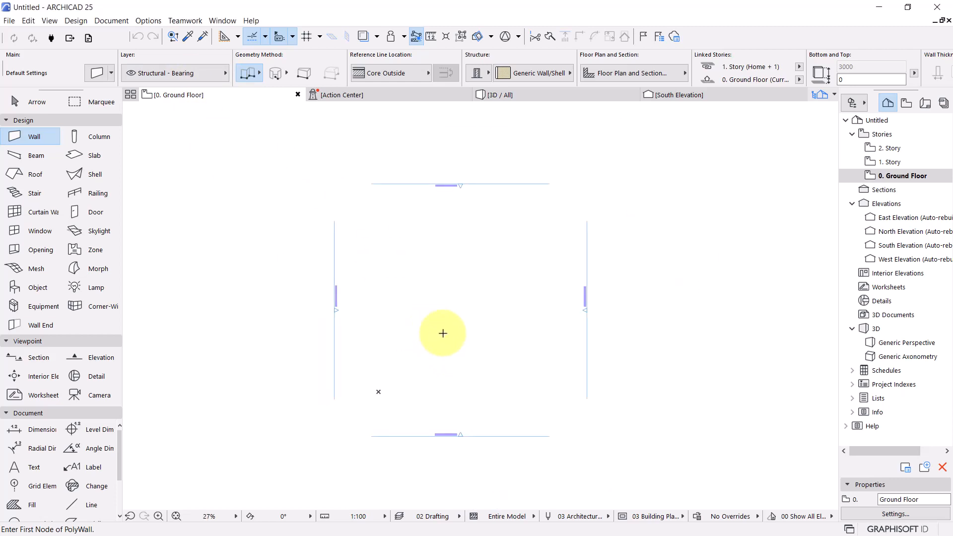
{"action": "scroll", "coordinate": [444, 321], "scroll_direction": "up", "scroll_amount": 1}
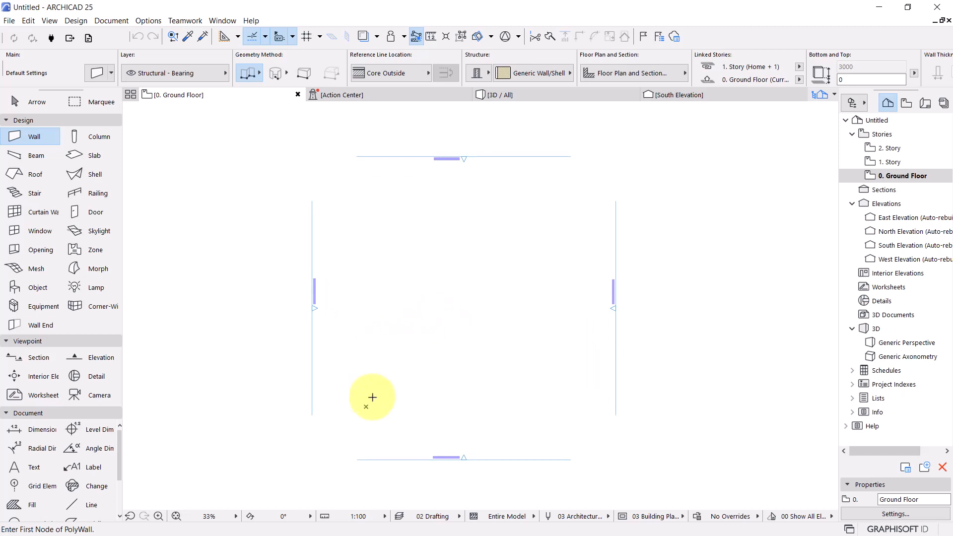
{"action": "scroll", "coordinate": [500, 383], "scroll_direction": "up", "scroll_amount": 1}
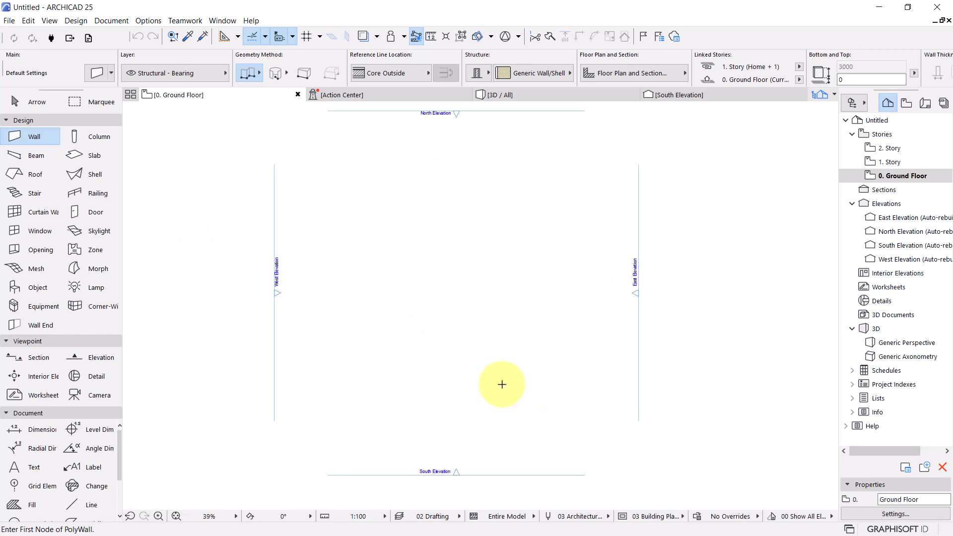
{"action": "scroll", "coordinate": [501, 383], "scroll_direction": "down", "scroll_amount": 1}
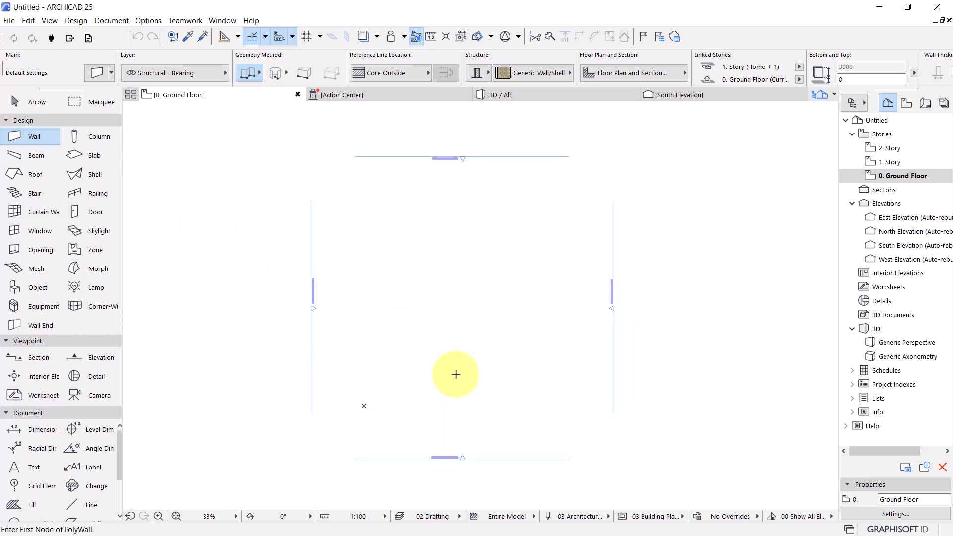
Step: Open the Layers (Model Views) settings by each of the four available access routes, closing them without changes each time
{"action": "left_click", "coordinate": [149, 21]}
{"action": "mouse_move", "coordinate": [166, 39]}
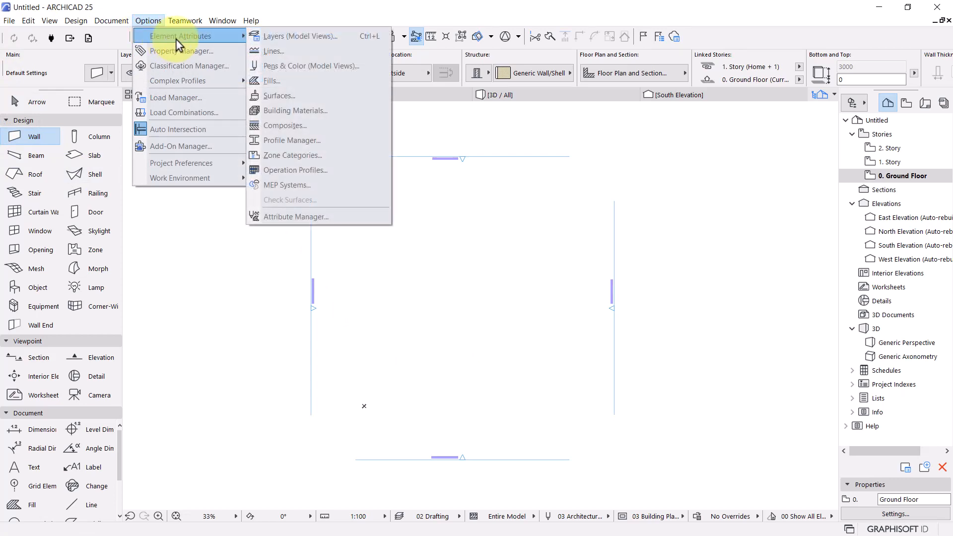
{"action": "left_click", "coordinate": [299, 40]}
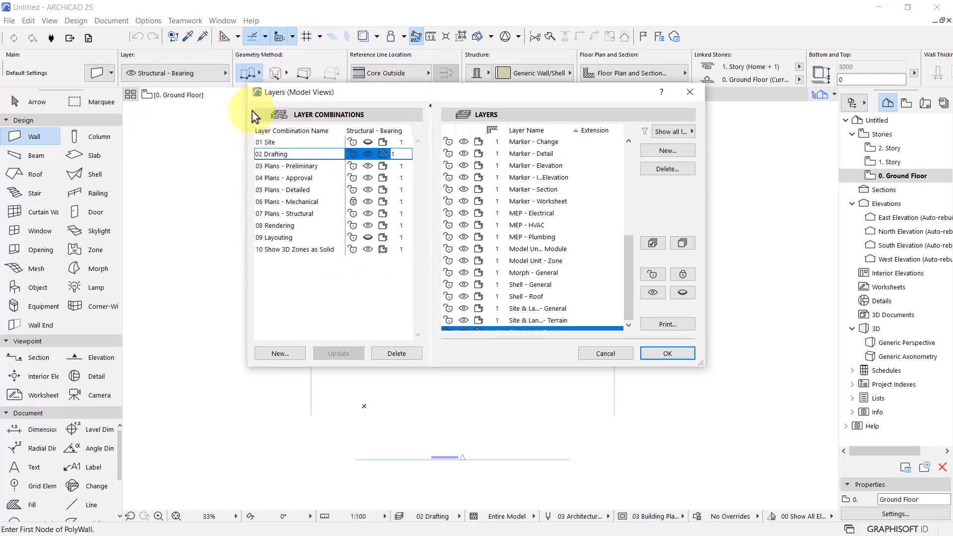
{"action": "left_click", "coordinate": [691, 94]}
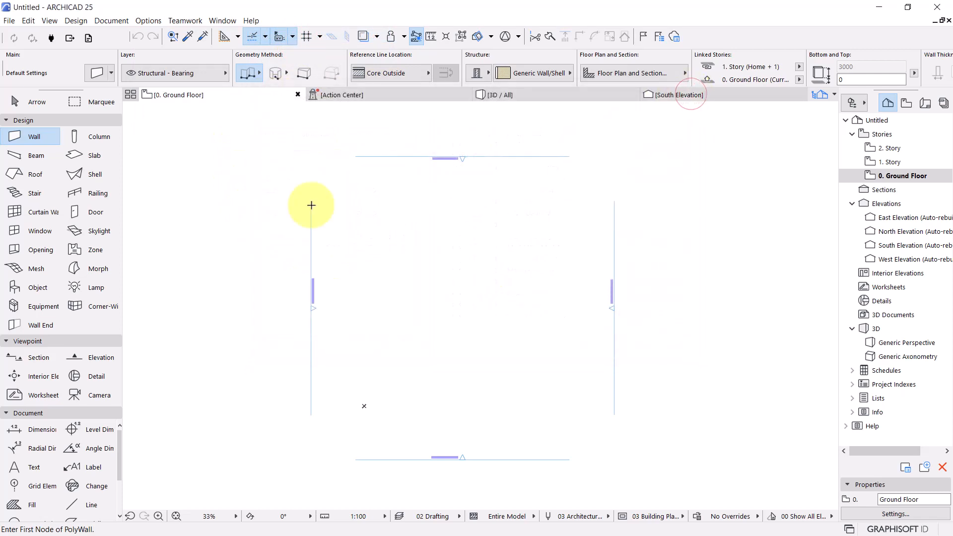
{"action": "left_click", "coordinate": [120, 25]}
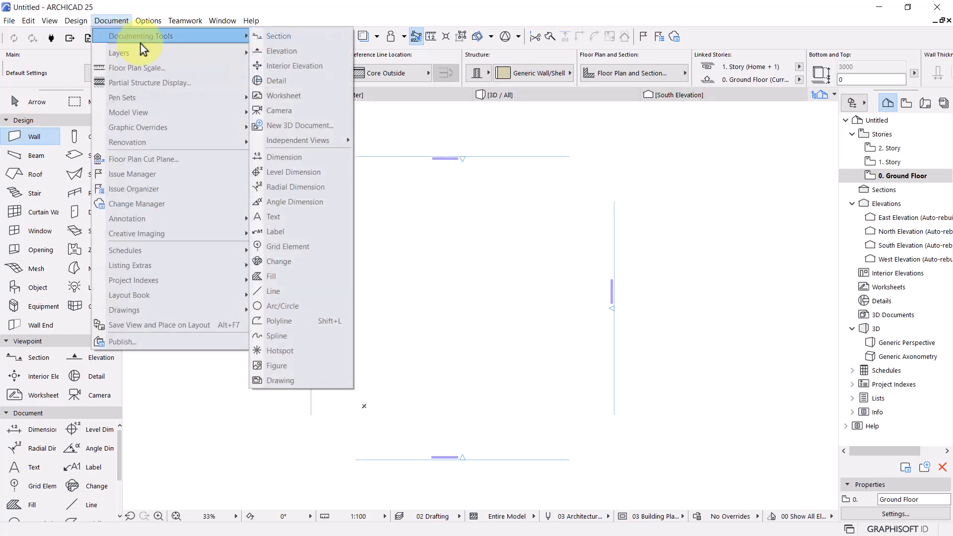
{"action": "mouse_move", "coordinate": [147, 52]}
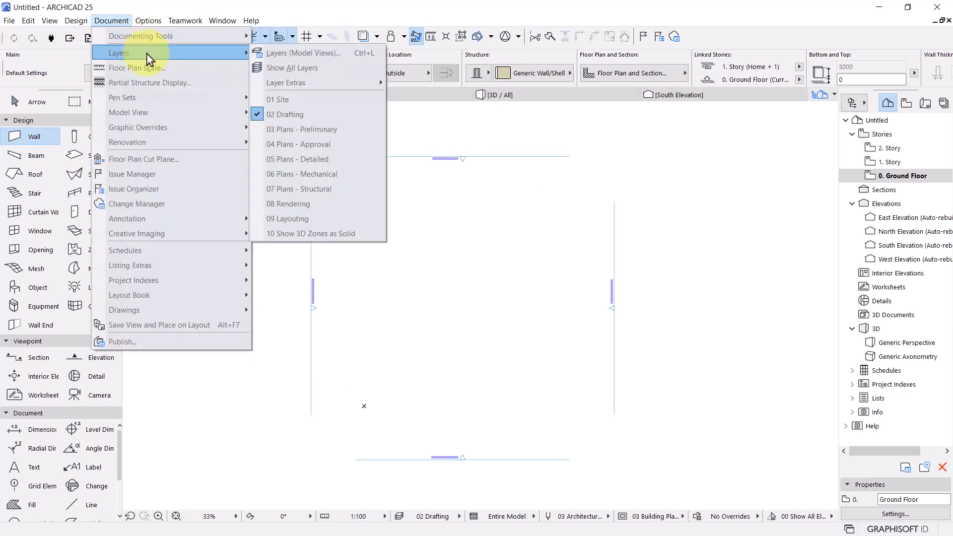
{"action": "left_click", "coordinate": [314, 57]}
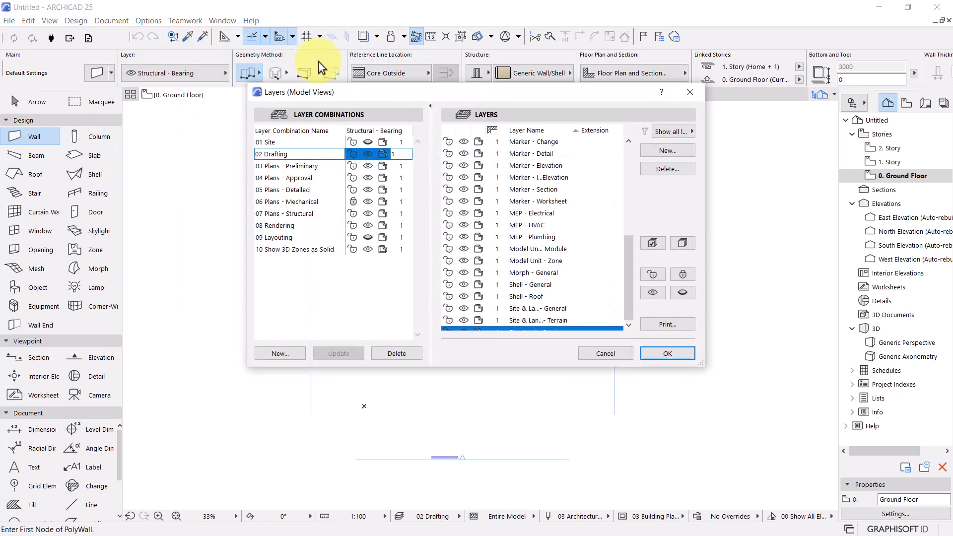
{"action": "left_click", "coordinate": [687, 90]}
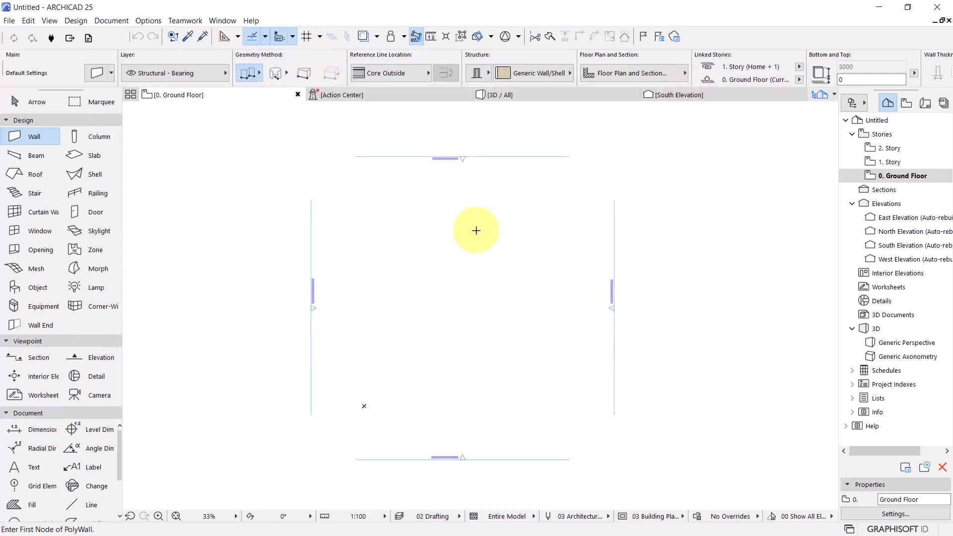
{"action": "left_click", "coordinate": [398, 518]}
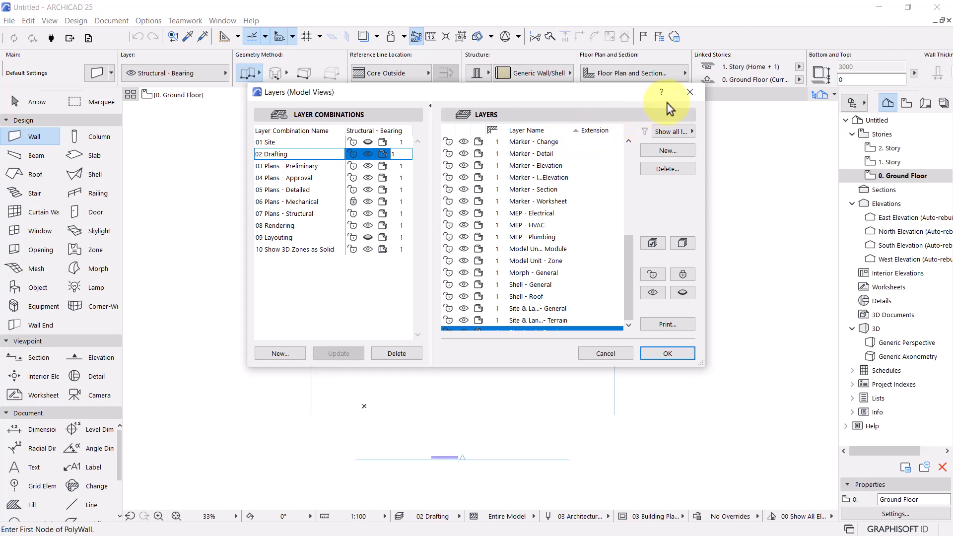
{"action": "left_click", "coordinate": [689, 92]}
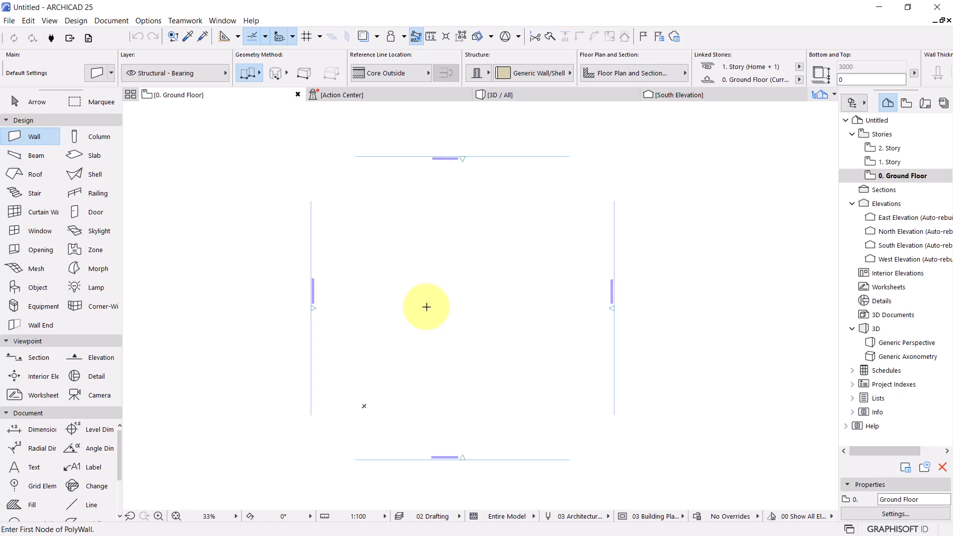
{"action": "key", "text": "ctrl+l"}
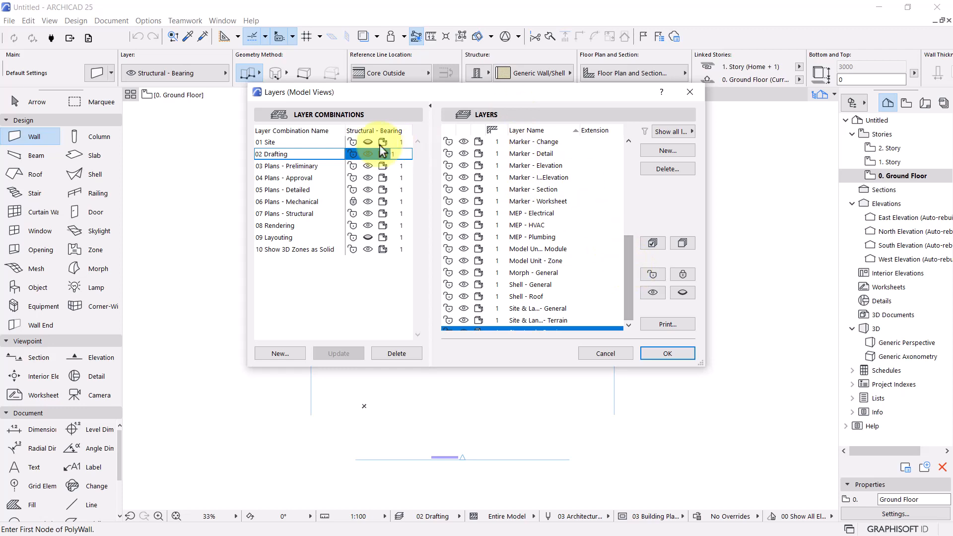
{"action": "left_click", "coordinate": [692, 94]}
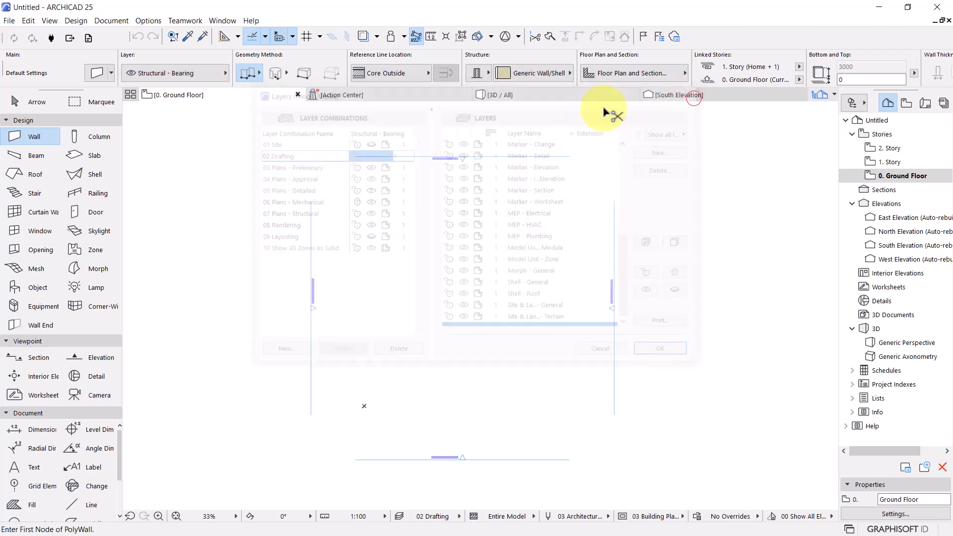
Step: View the template choice for a new project and cancel without creating one
{"action": "left_click", "coordinate": [8, 21]}
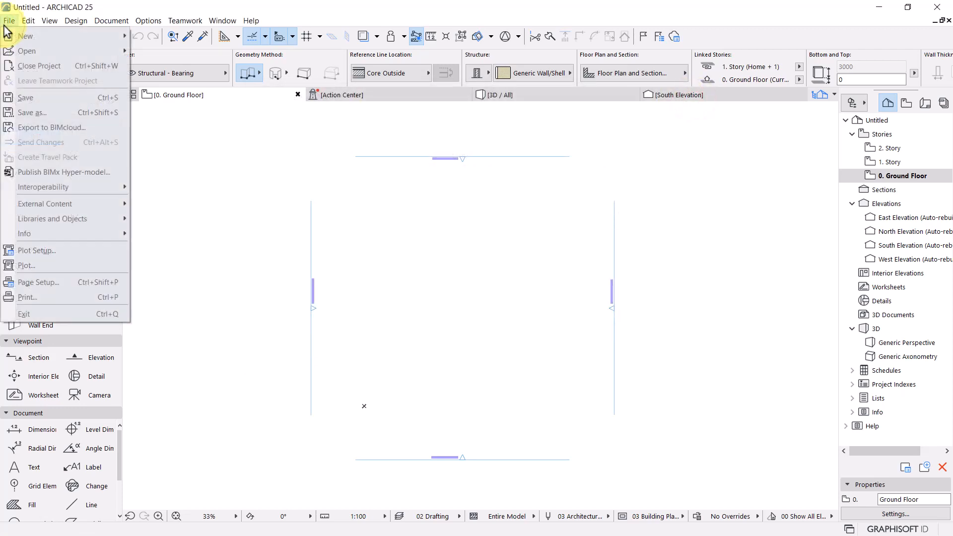
{"action": "mouse_move", "coordinate": [45, 38]}
{"action": "left_click", "coordinate": [152, 41]}
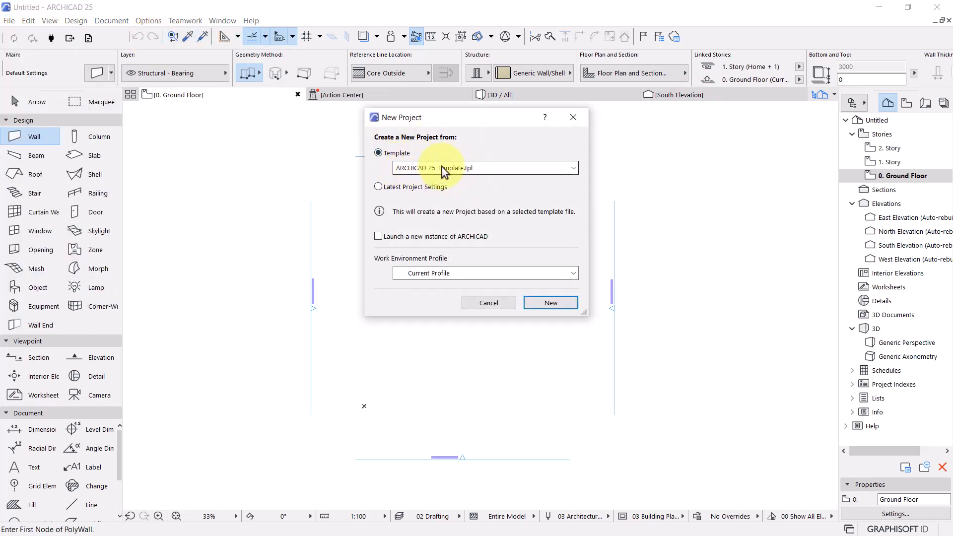
{"action": "left_click", "coordinate": [489, 304]}
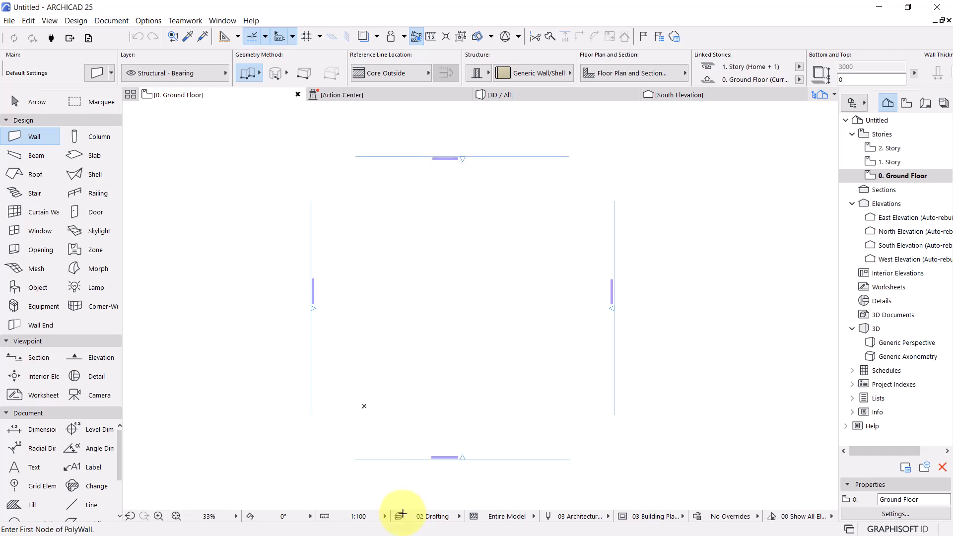
Step: Examine the full layer list in Layers (Model Views), selecting 2D Drafting - Hotspot, Annotation - Label and Dimensioning - General
{"action": "left_click", "coordinate": [400, 518]}
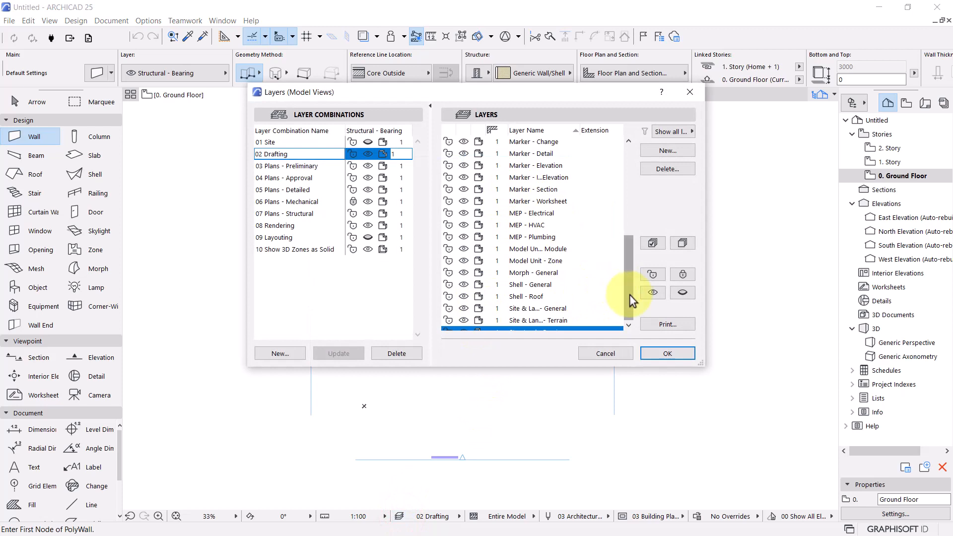
{"action": "left_click_drag", "start_coordinate": [630, 296], "coordinate": [619, 193]}
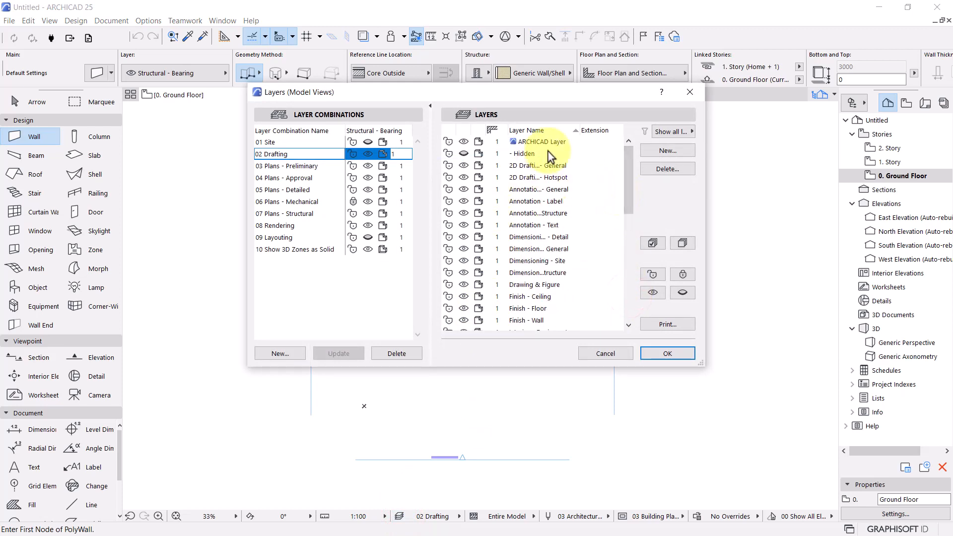
{"action": "scroll", "coordinate": [524, 219], "scroll_direction": "down", "scroll_amount": 10}
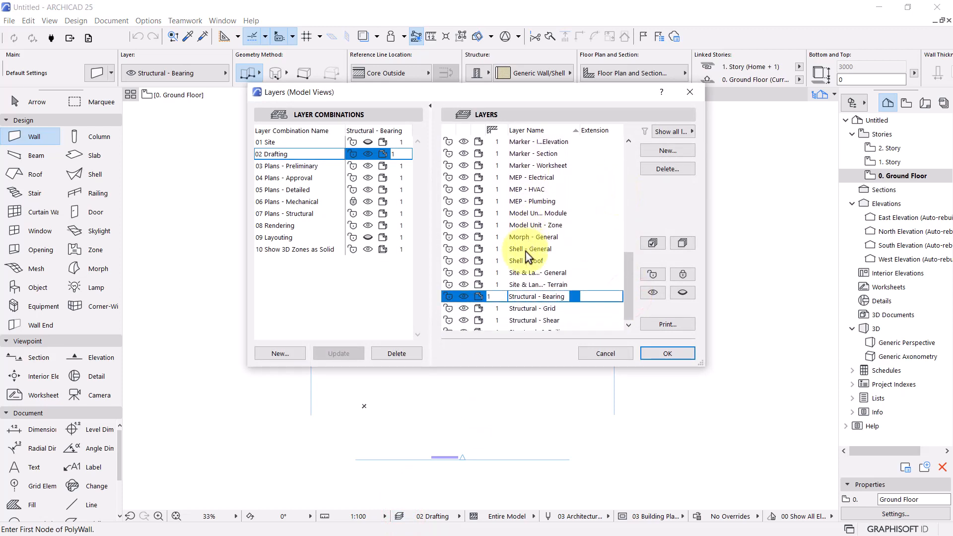
{"action": "scroll", "coordinate": [585, 287], "scroll_direction": "up", "scroll_amount": 10}
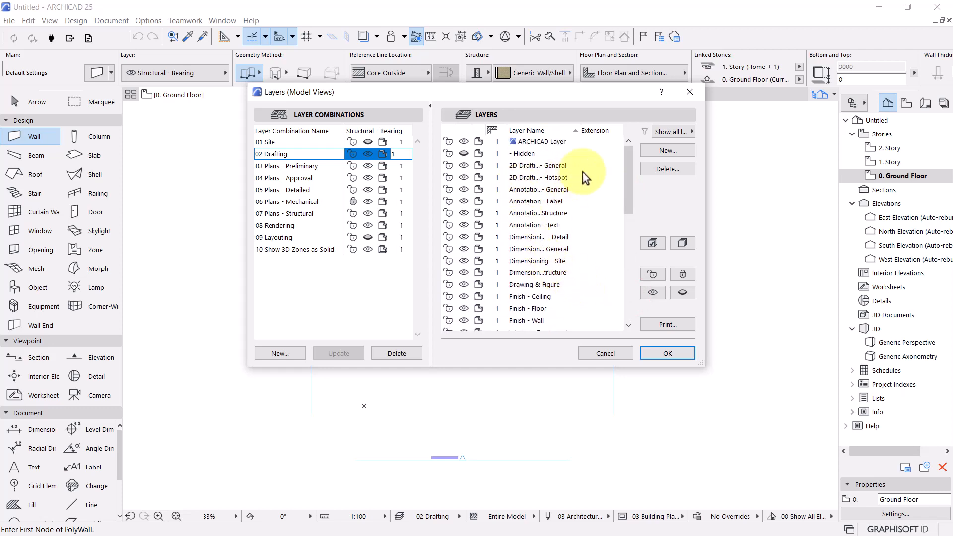
{"action": "left_click", "coordinate": [519, 178]}
{"action": "left_click", "coordinate": [526, 201]}
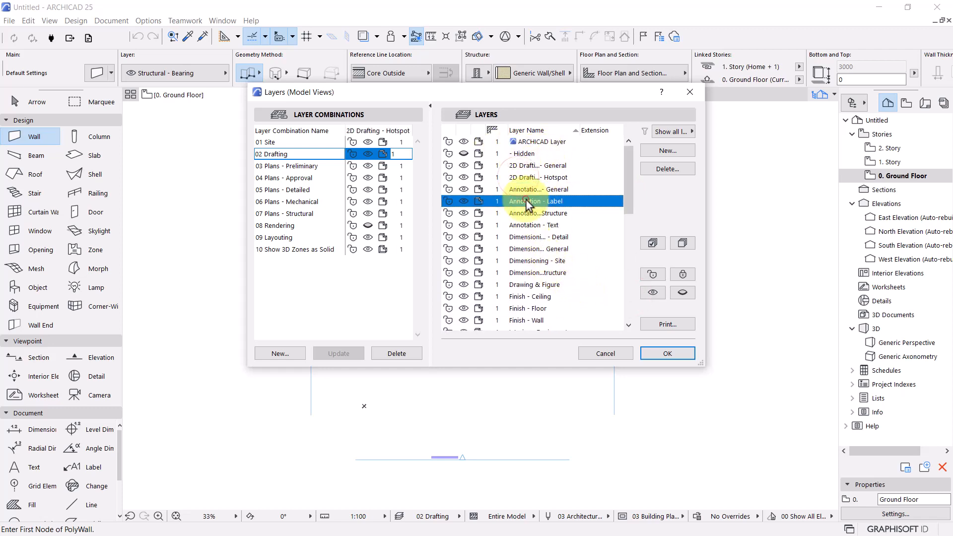
{"action": "left_click", "coordinate": [528, 249]}
{"action": "left_click_drag", "start_coordinate": [631, 171], "coordinate": [641, 298]}
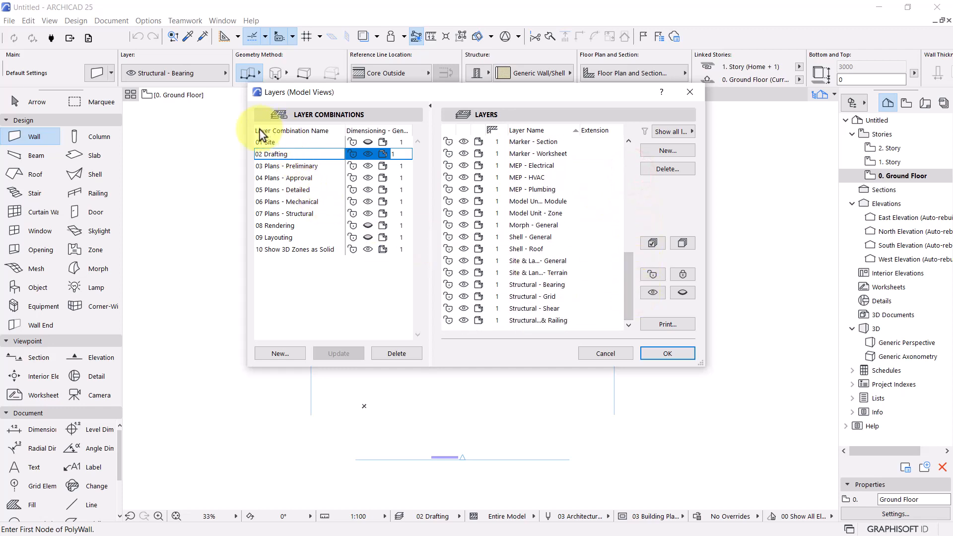
Step: Examine the layer combinations 03 Plans - Preliminary, 04 Plans - Approval and 05 Plans - Detailed, and close the layer settings without saving
{"action": "left_click", "coordinate": [289, 169]}
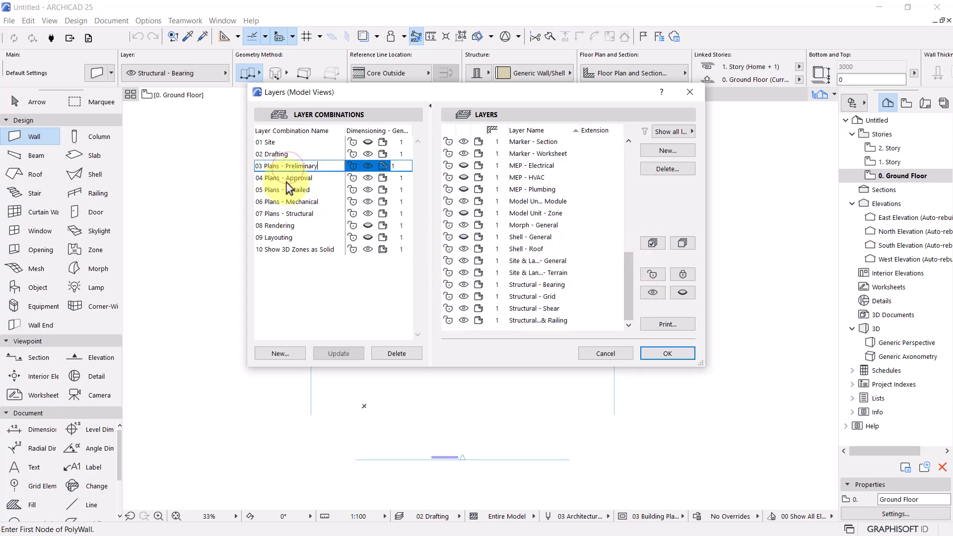
{"action": "left_click", "coordinate": [287, 178]}
{"action": "left_click", "coordinate": [288, 193]}
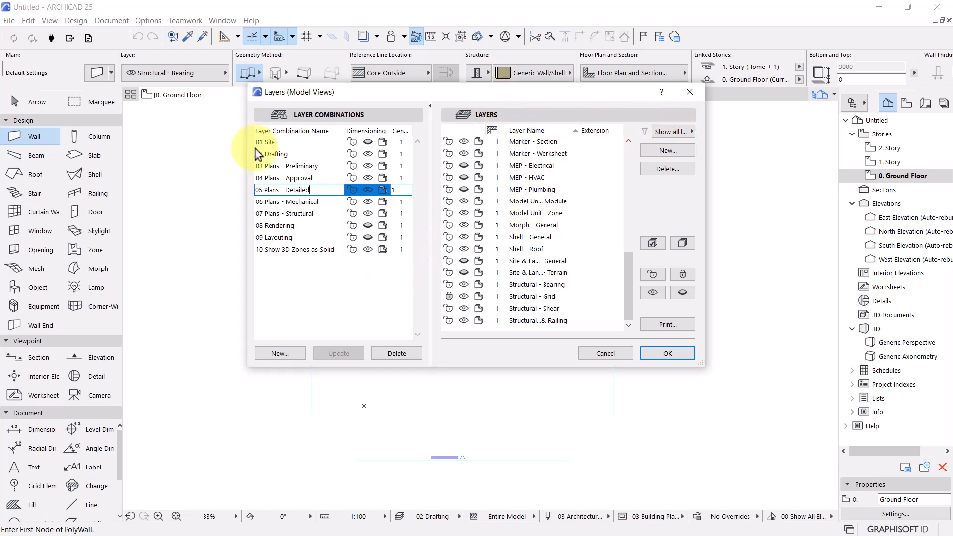
{"action": "left_click", "coordinate": [690, 93]}
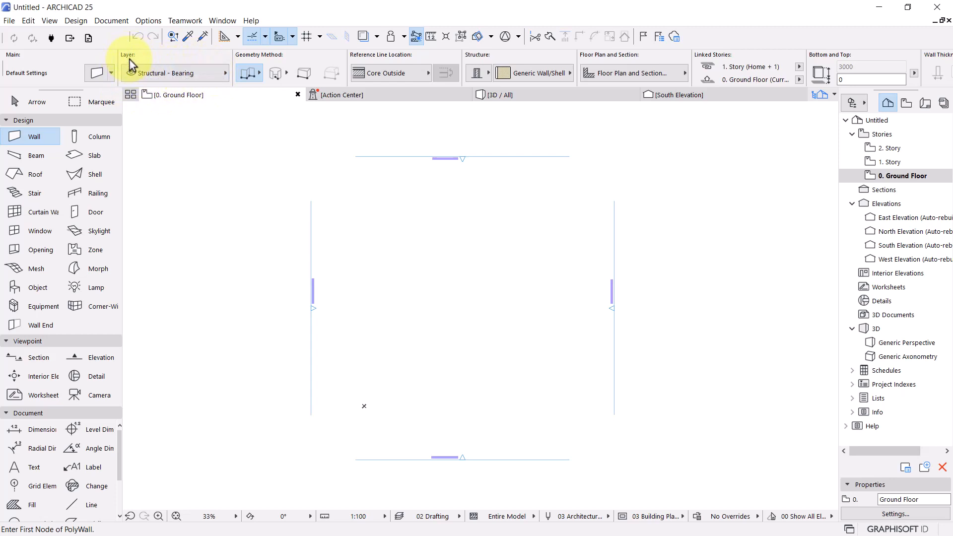
Step: Compare the layers offered for the Wall tool with the list in Layers (Model Views), without choosing another layer
{"action": "left_click", "coordinate": [224, 73]}
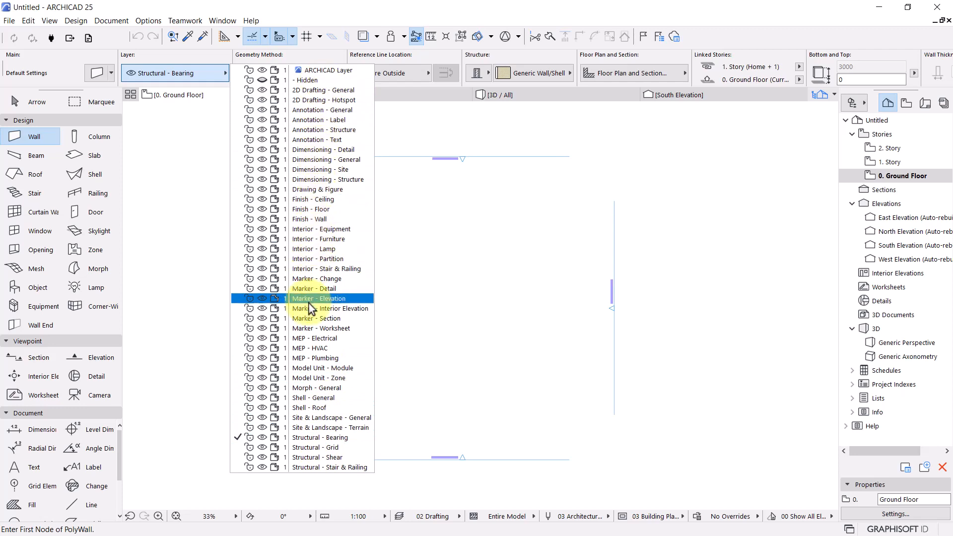
{"action": "left_click", "coordinate": [451, 306]}
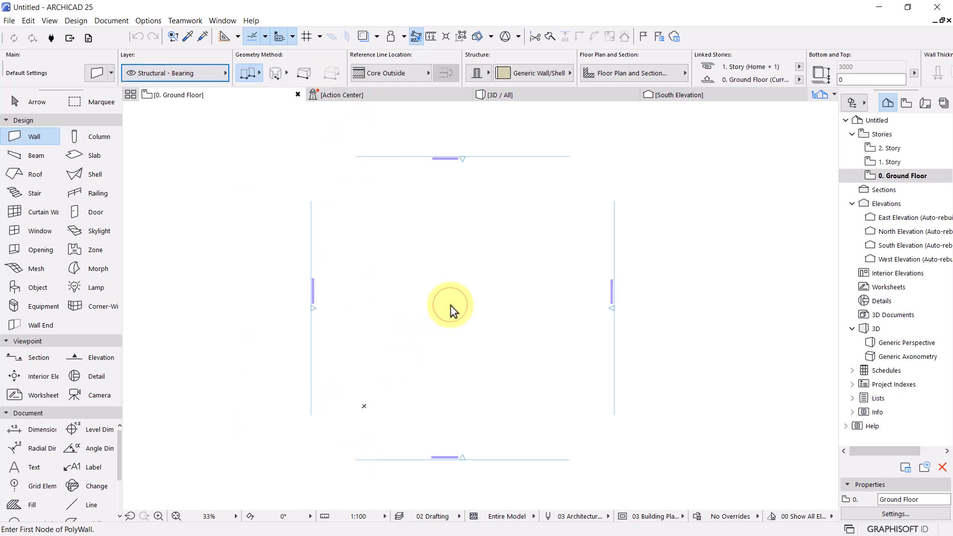
{"action": "left_click", "coordinate": [399, 518]}
{"action": "scroll", "coordinate": [536, 248], "scroll_direction": "down", "scroll_amount": 2}
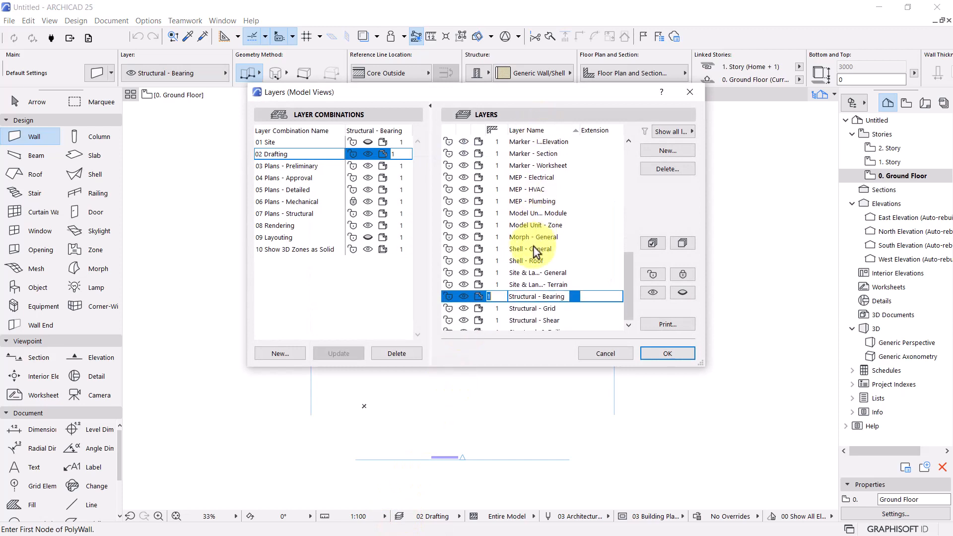
{"action": "left_click", "coordinate": [689, 94]}
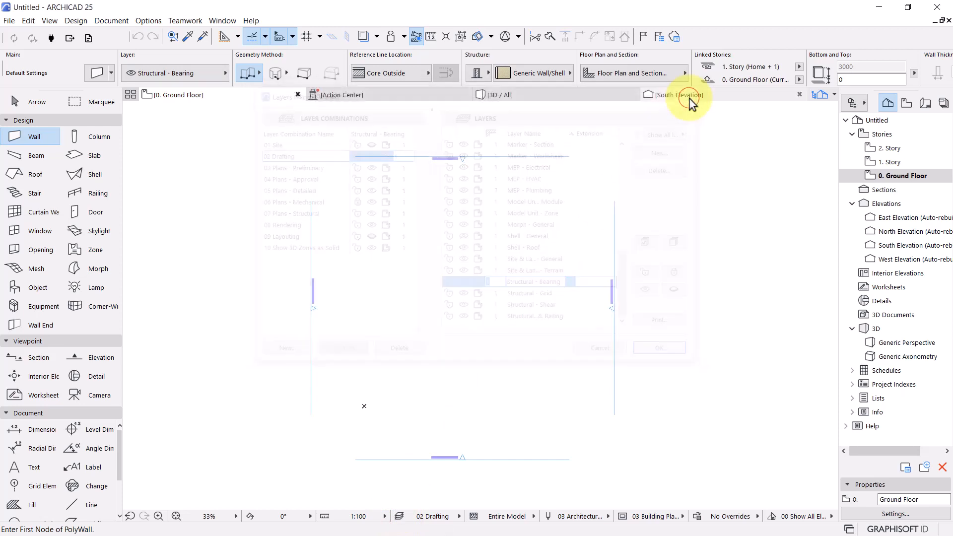
{"action": "left_click", "coordinate": [223, 74]}
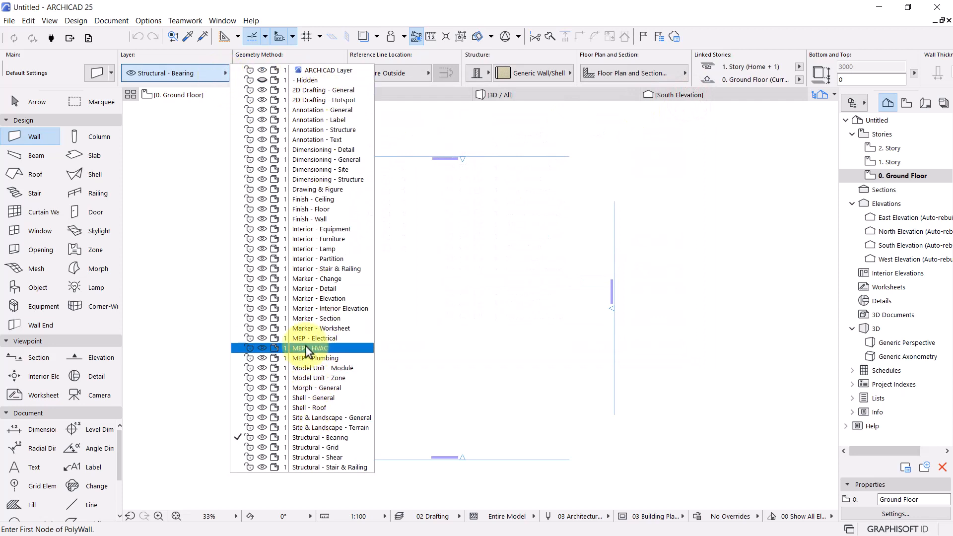
{"action": "left_click", "coordinate": [177, 239]}
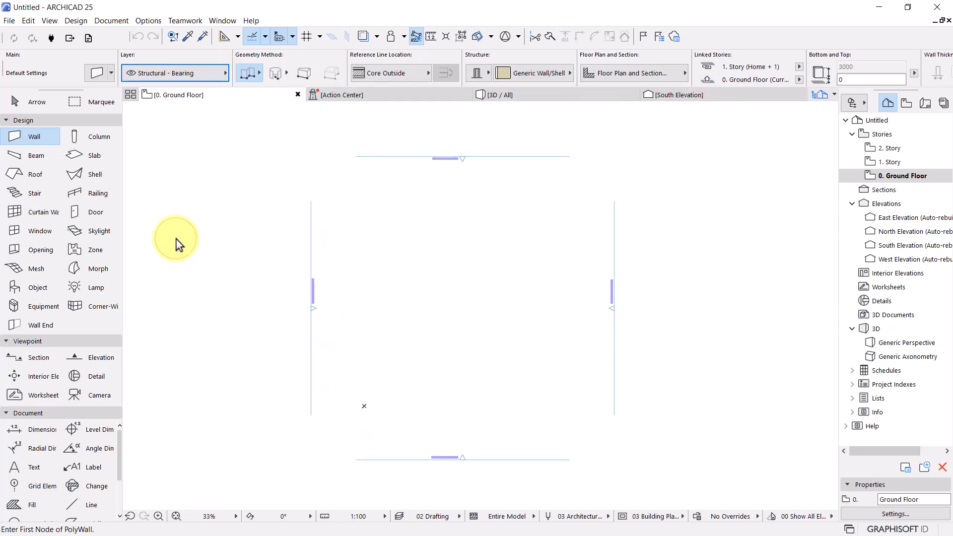
Step: Draw a single vertical wall on the Structural - Bearing layer inside the elevation markers of the ground floor plan
{"action": "left_click", "coordinate": [19, 143]}
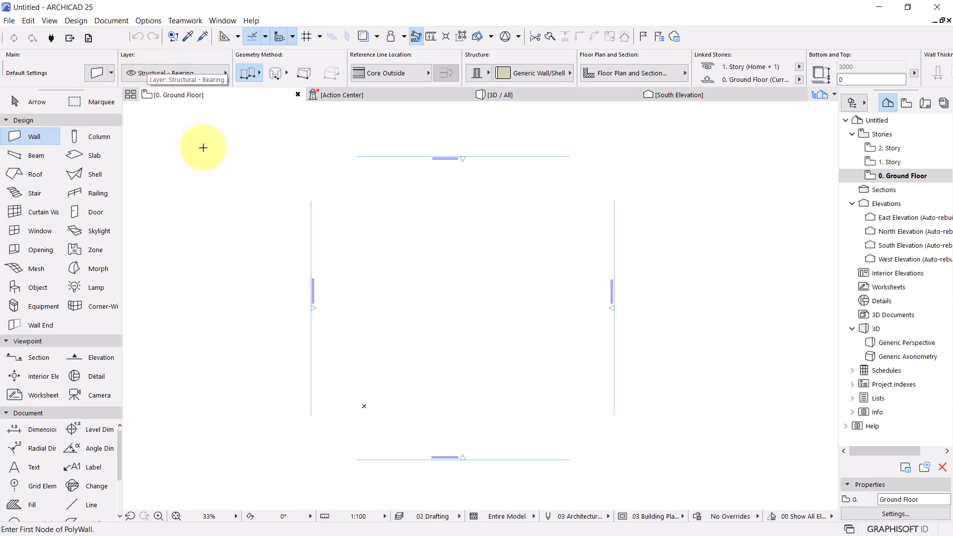
{"action": "left_click", "coordinate": [378, 234]}
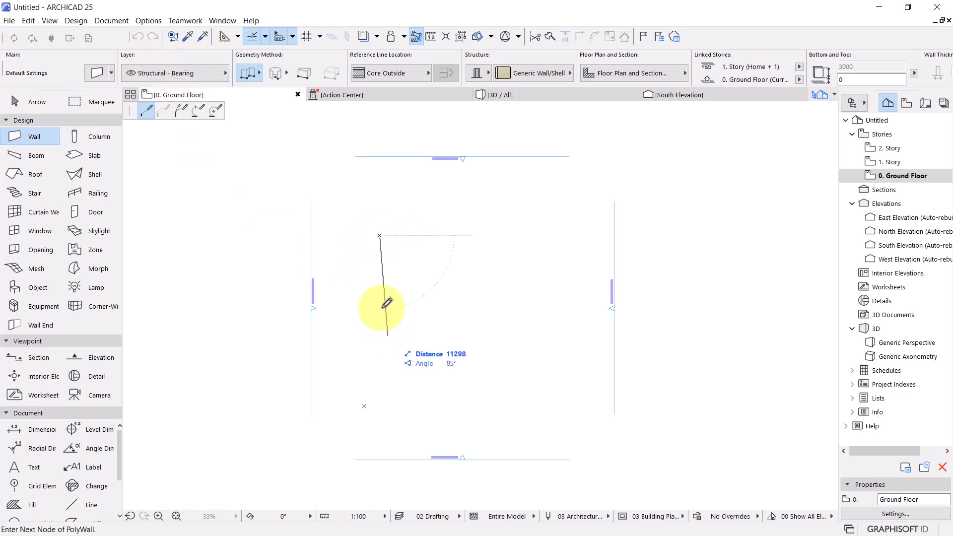
{"action": "left_click", "coordinate": [380, 316]}
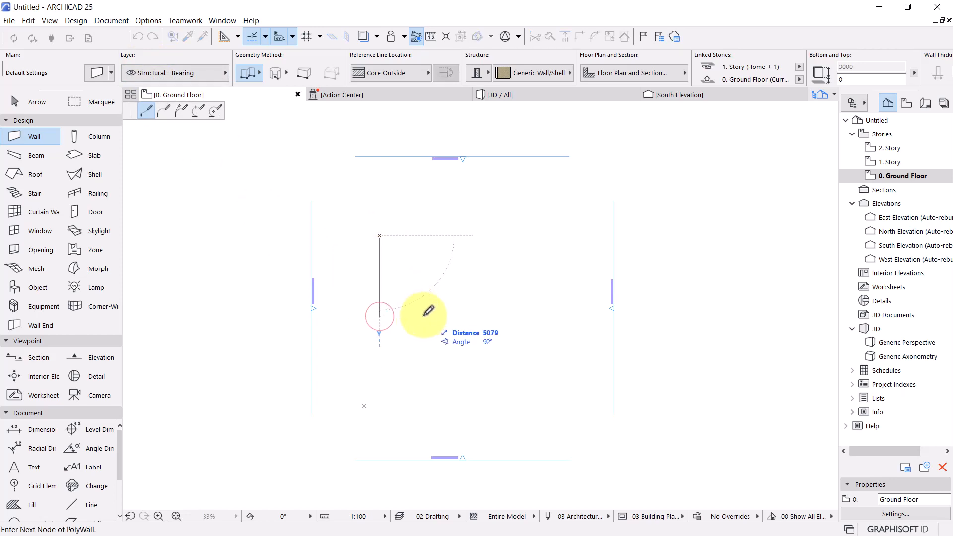
{"action": "right_click", "coordinate": [427, 311]}
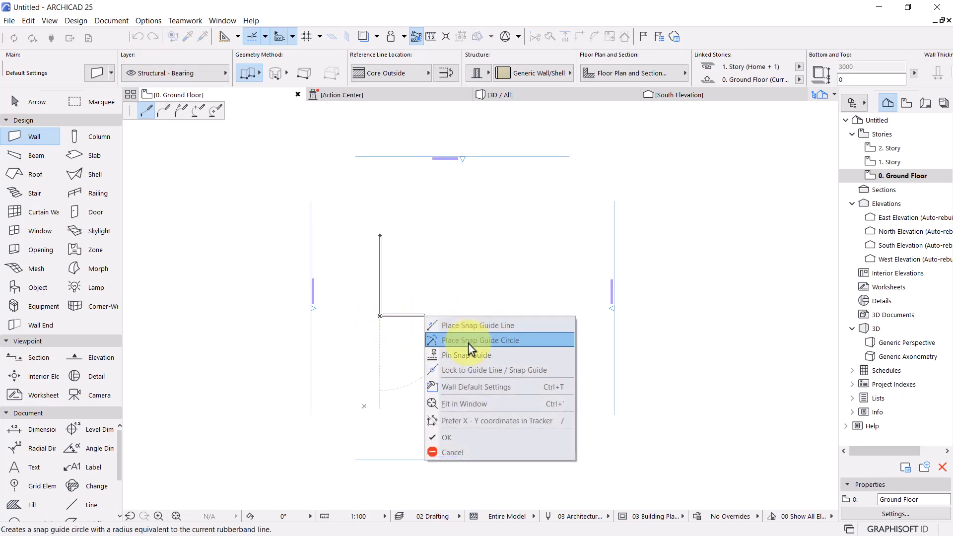
{"action": "left_click", "coordinate": [447, 436]}
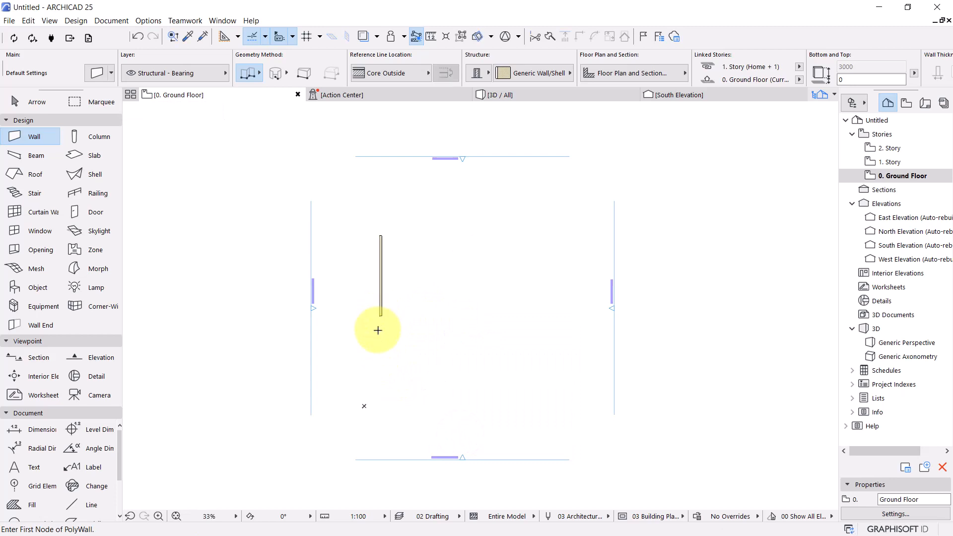
{"action": "key", "text": "Escape"}
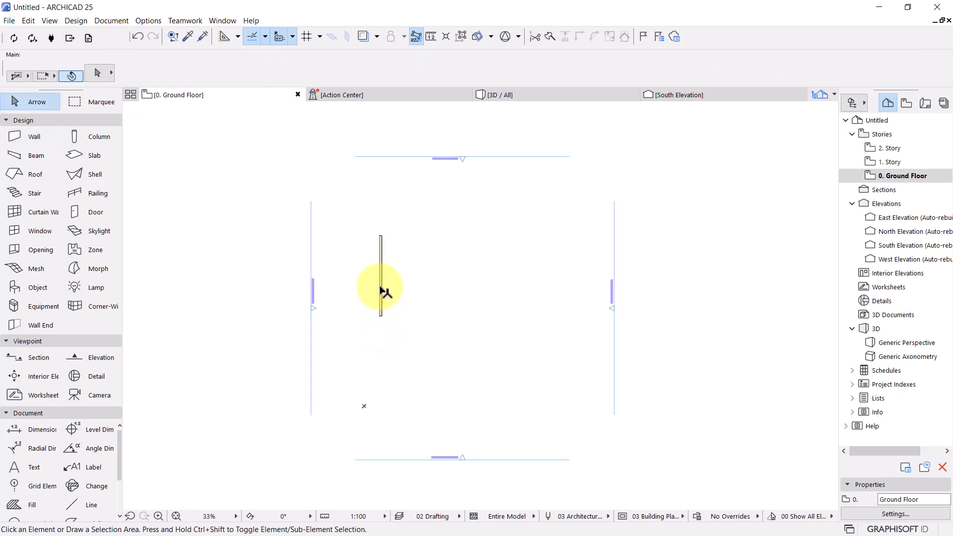
Step: Check the layer assigned to the drawn wall and the default layers of the Column, Object and Section tools
{"action": "left_click", "coordinate": [381, 290]}
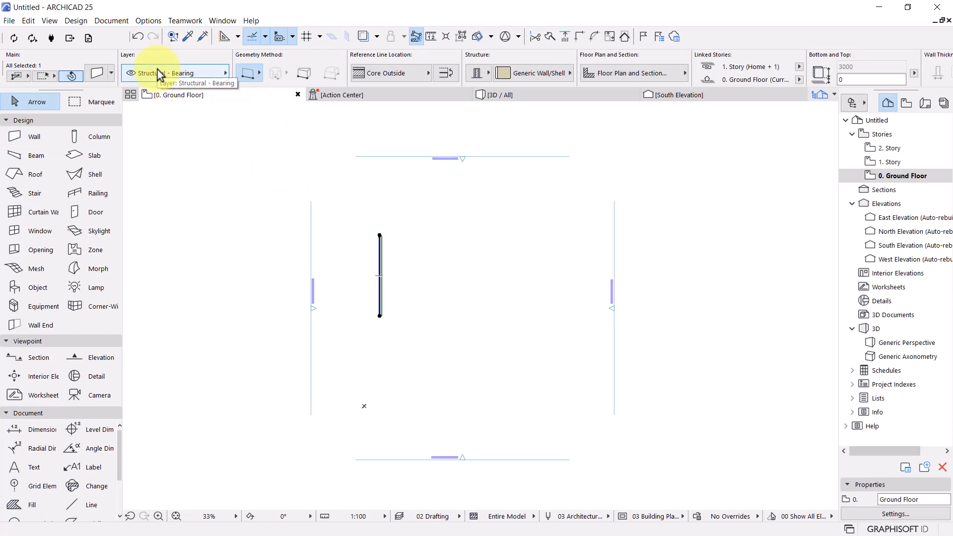
{"action": "left_click", "coordinate": [426, 260]}
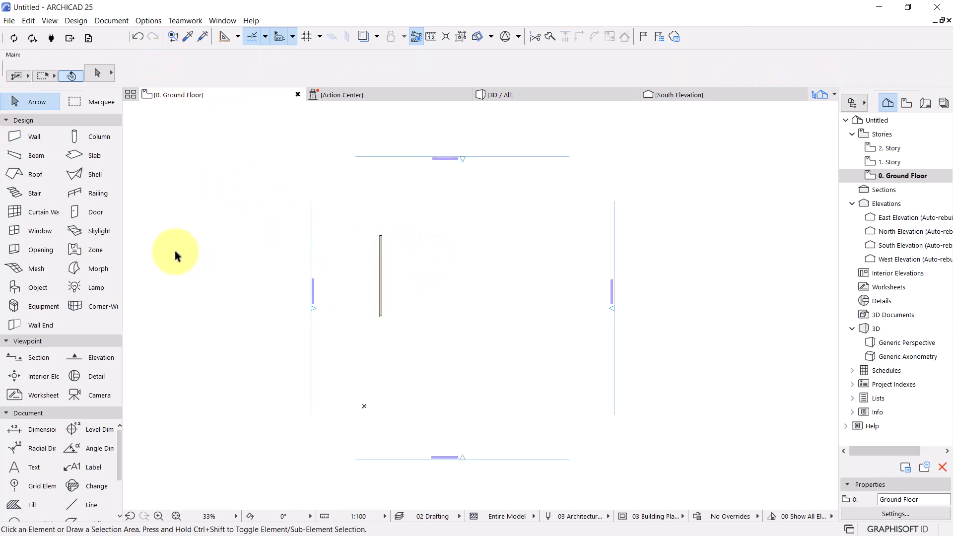
{"action": "left_click", "coordinate": [85, 138]}
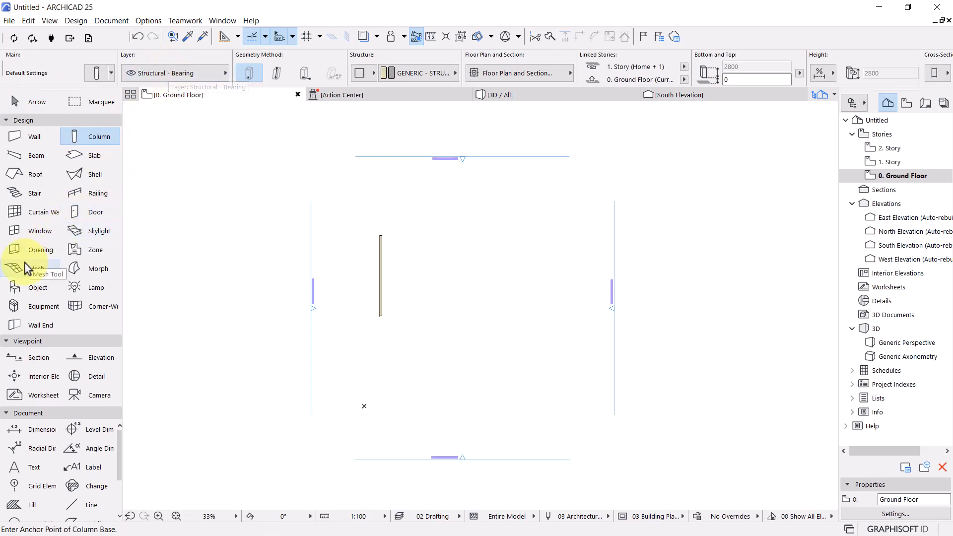
{"action": "left_click", "coordinate": [19, 294]}
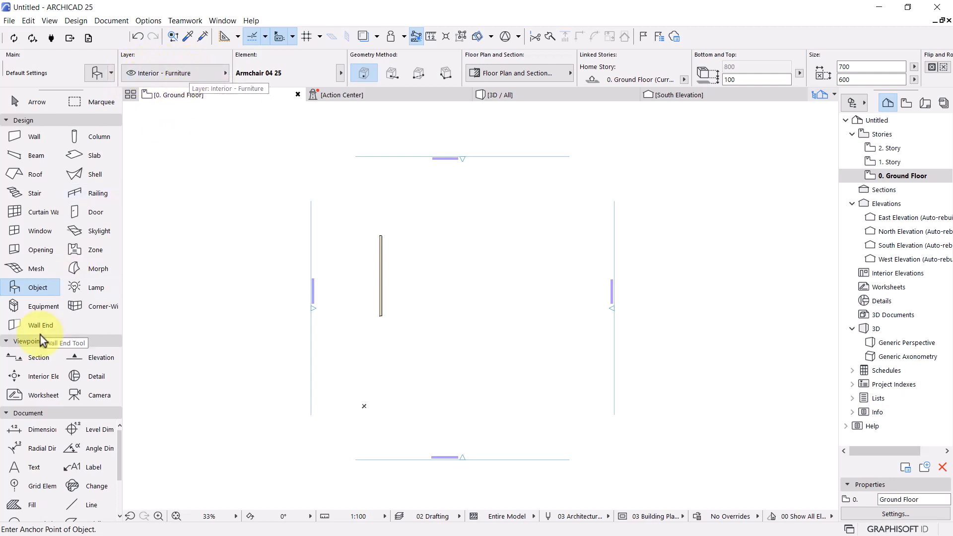
{"action": "left_click", "coordinate": [29, 362]}
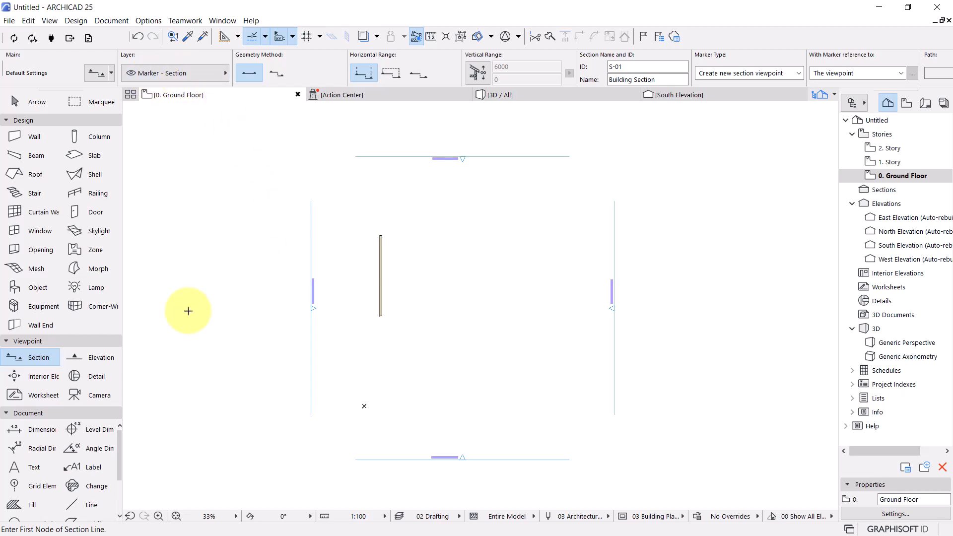
{"action": "left_click", "coordinate": [35, 101]}
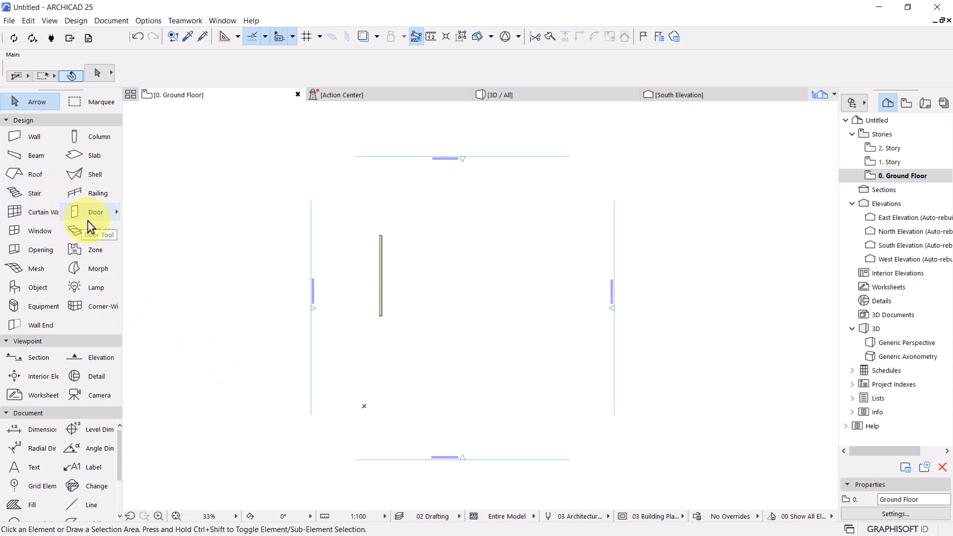
Step: View the layers available for the drawn wall without choosing another one, and deselect the wall
{"action": "left_click", "coordinate": [382, 273]}
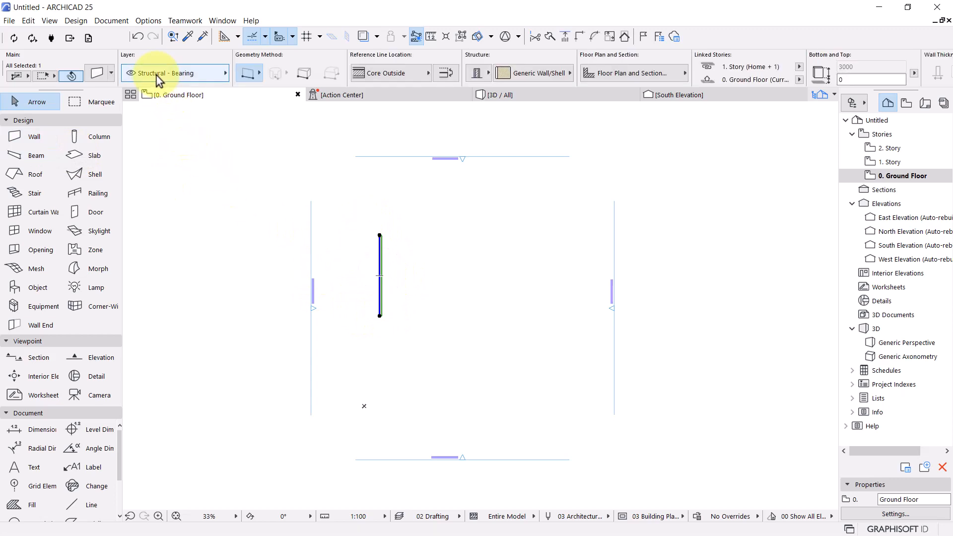
{"action": "left_click", "coordinate": [219, 77]}
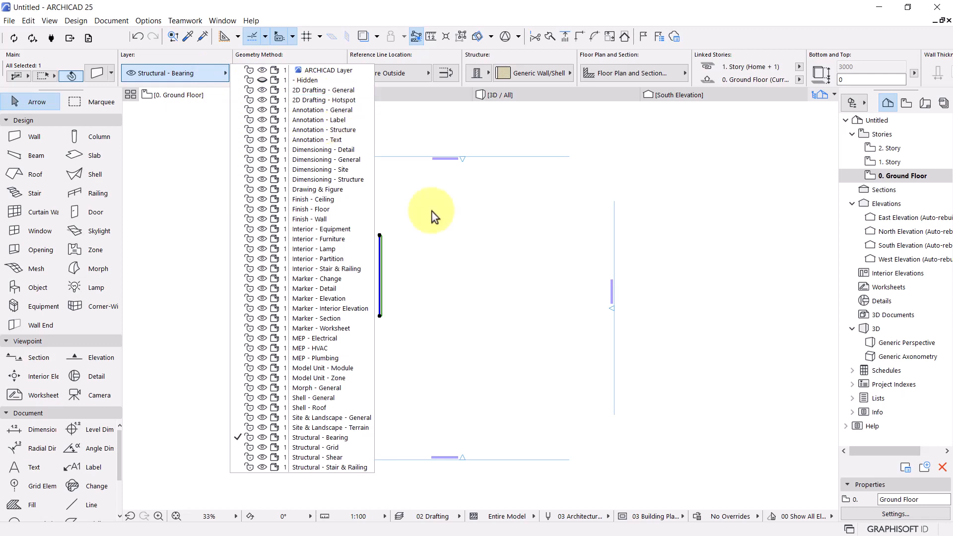
{"action": "left_click", "coordinate": [459, 220]}
{"action": "left_click", "coordinate": [376, 209]}
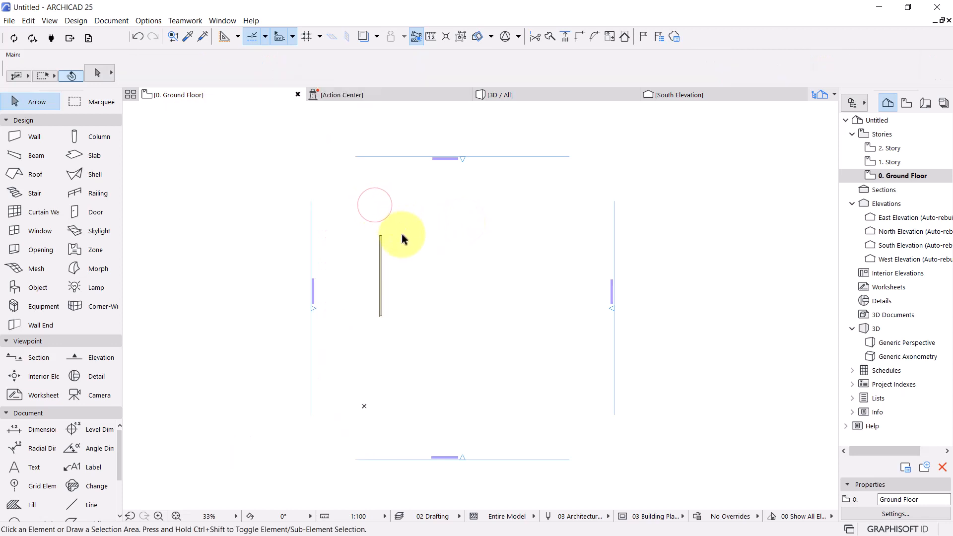
Step: Move the drawn wall to the 2D Drafting - General layer
{"action": "left_click", "coordinate": [380, 268]}
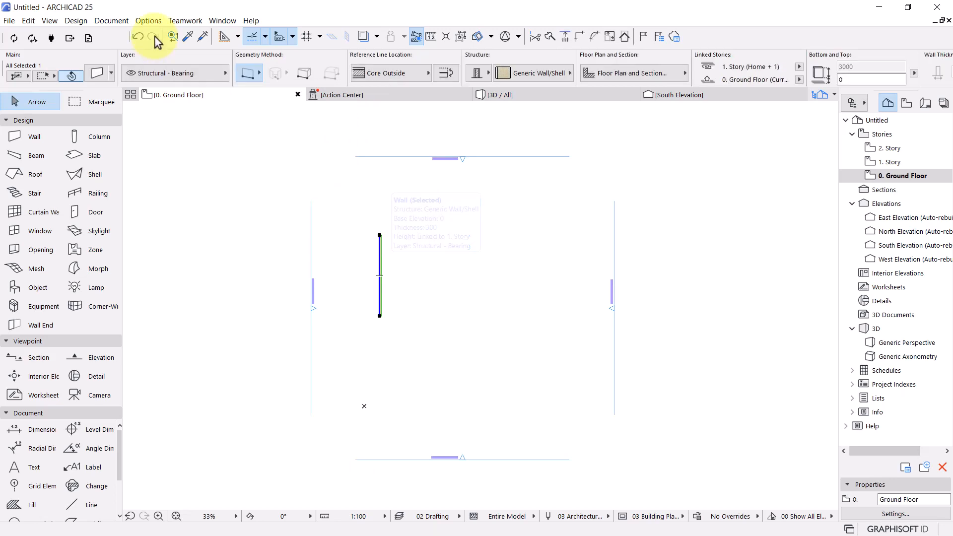
{"action": "left_click", "coordinate": [222, 75]}
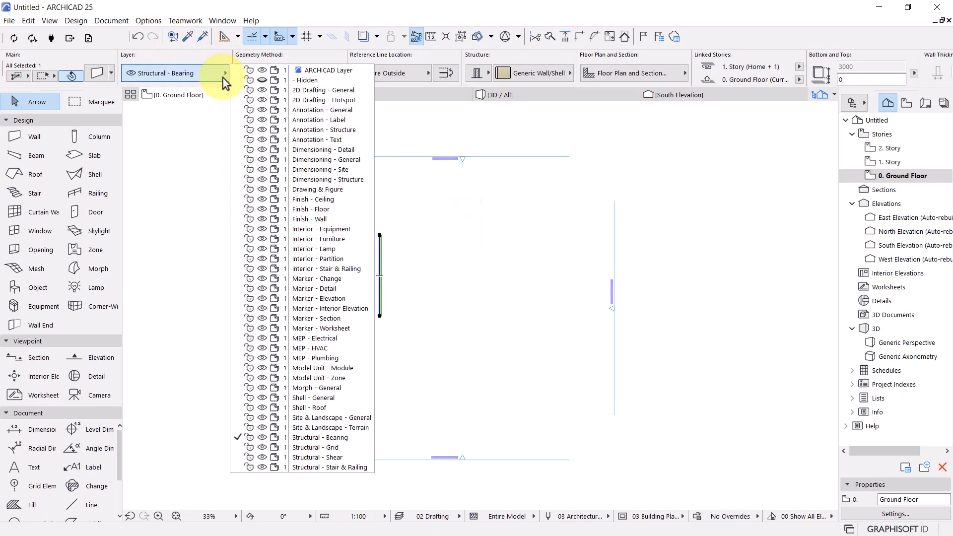
{"action": "left_click", "coordinate": [318, 90]}
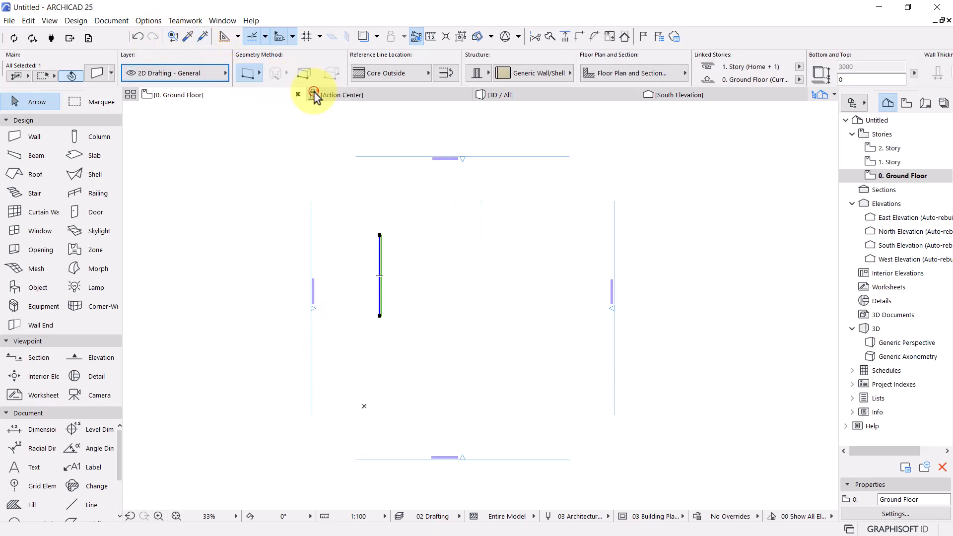
{"action": "left_click", "coordinate": [397, 199]}
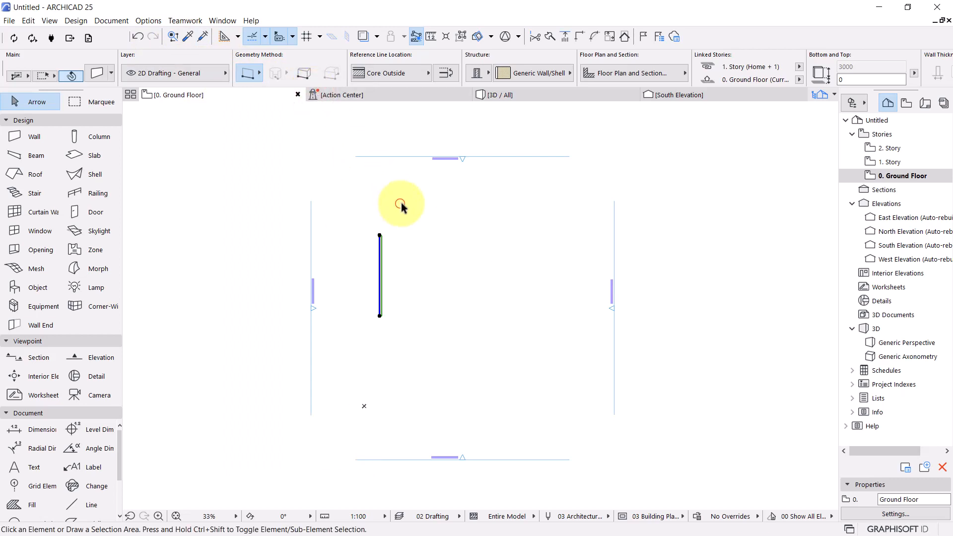
Step: Change the wall's layer to Finish - Floor
{"action": "left_click", "coordinate": [383, 262]}
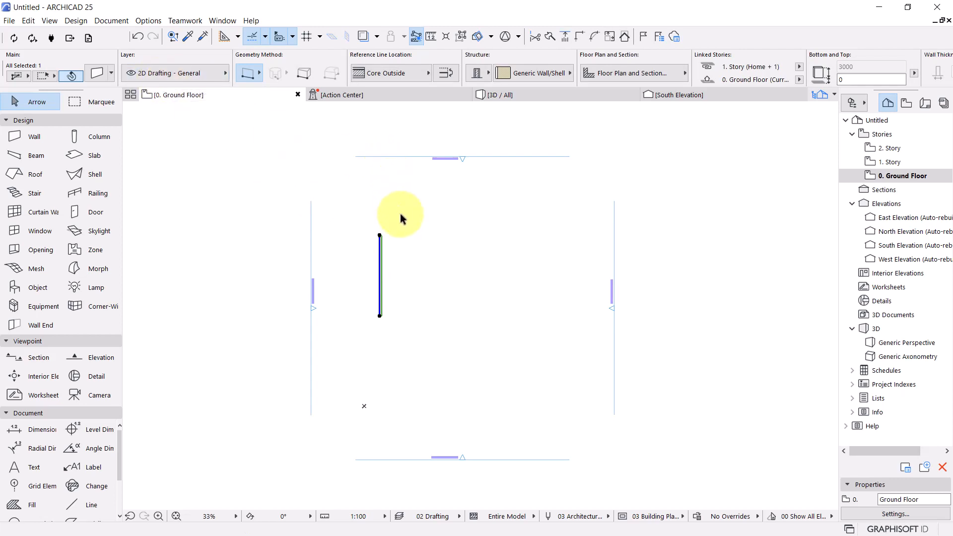
{"action": "left_click", "coordinate": [205, 76]}
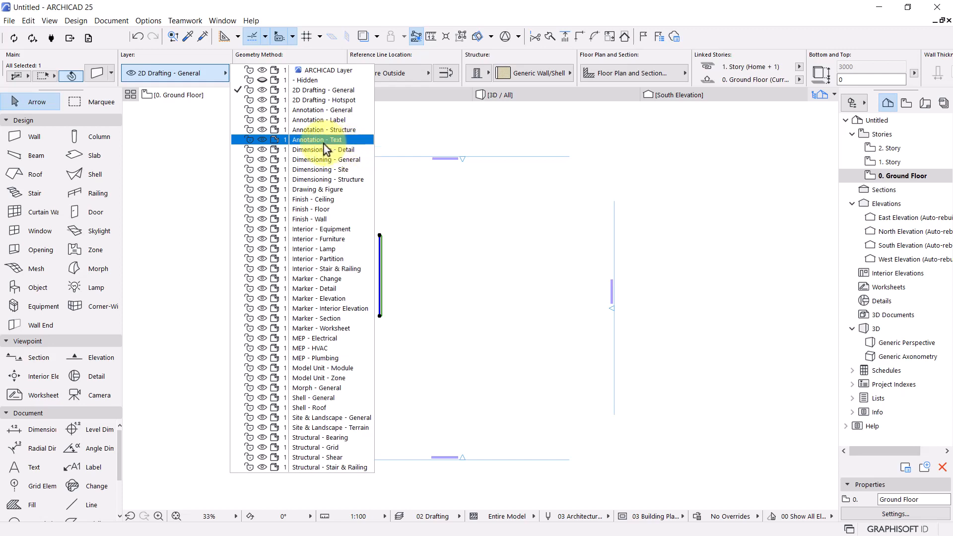
{"action": "left_click", "coordinate": [313, 209]}
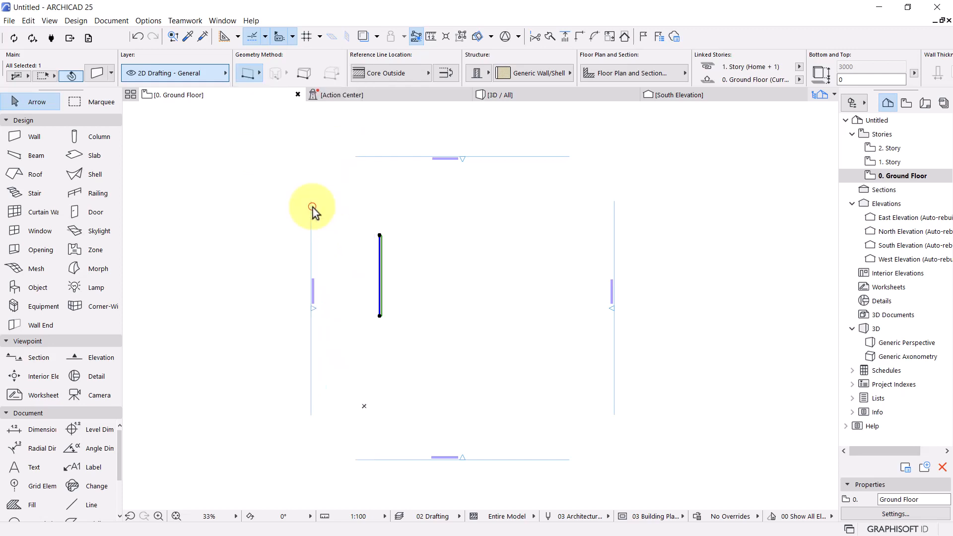
Step: Assign the wall to the Structural - Bearing layer and deselect it
{"action": "left_click", "coordinate": [202, 76]}
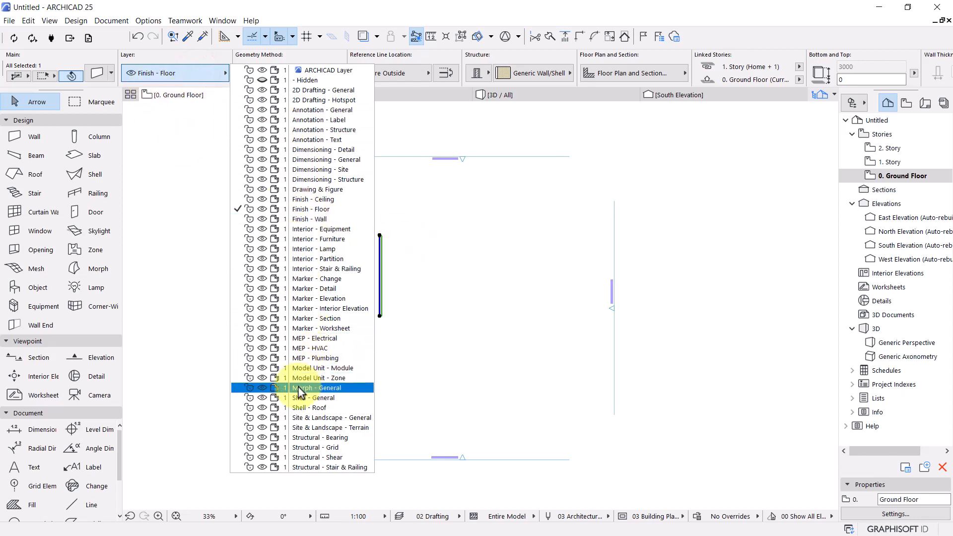
{"action": "left_click", "coordinate": [353, 438]}
{"action": "left_click", "coordinate": [472, 340]}
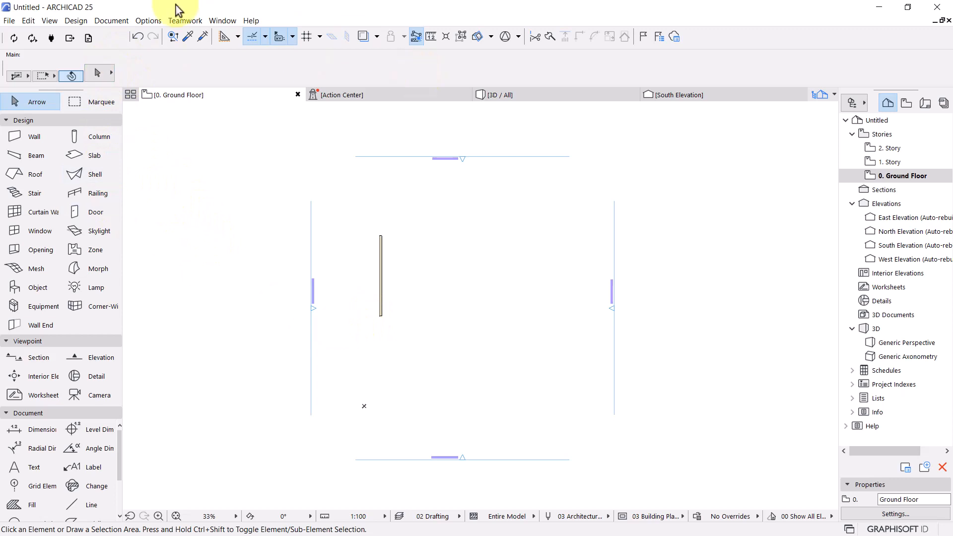
Step: View the layer settings in Layers (Model Views) and close them without changing anything
{"action": "left_click", "coordinate": [149, 20]}
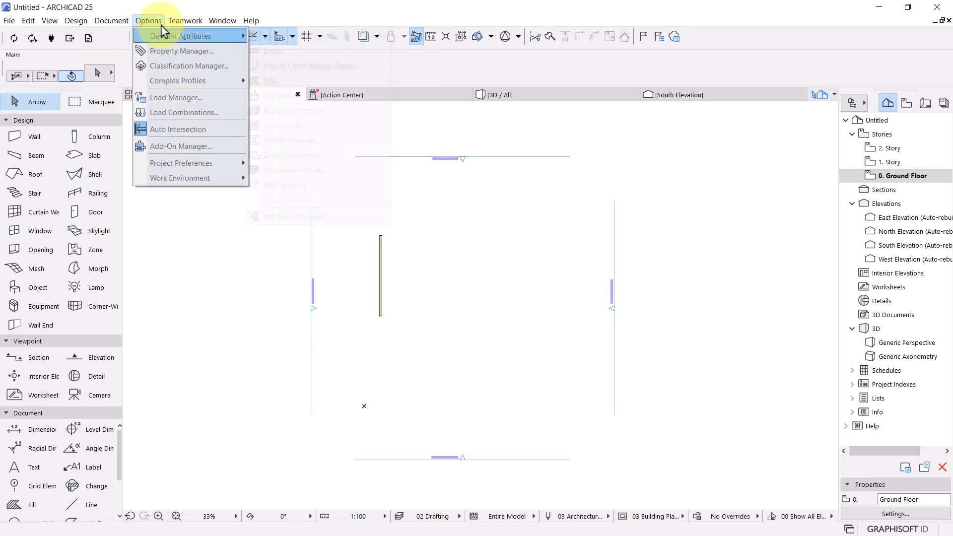
{"action": "mouse_move", "coordinate": [180, 33]}
{"action": "left_click", "coordinate": [324, 38]}
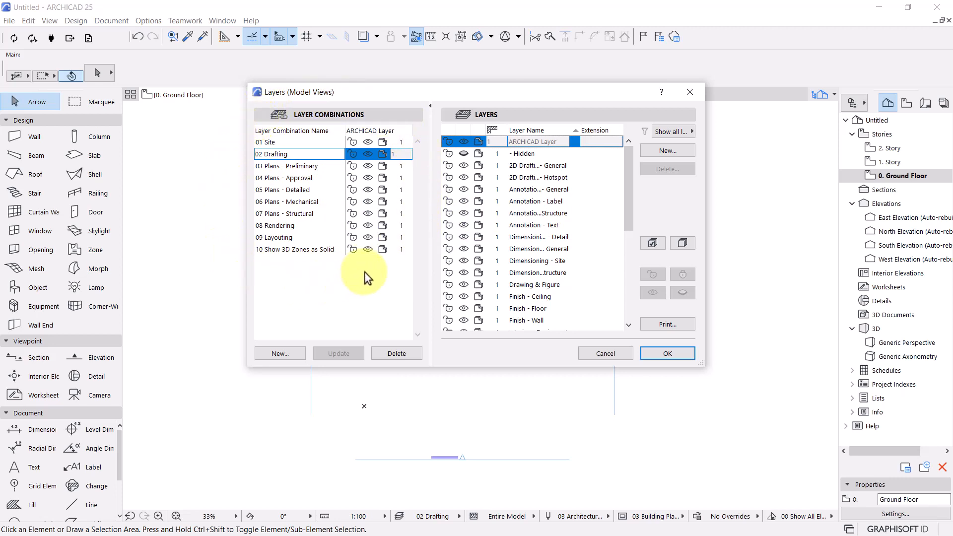
{"action": "left_click", "coordinate": [696, 90]}
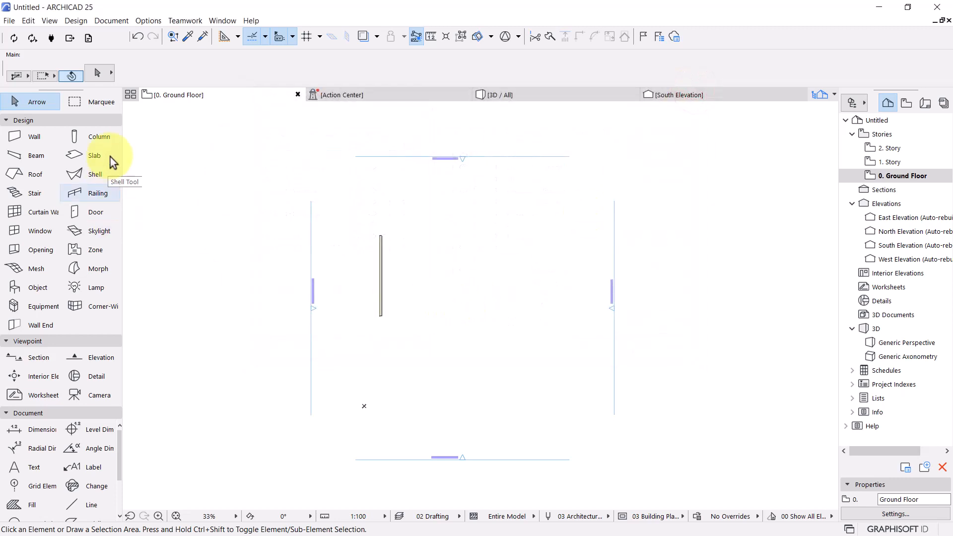
Step: Reopen Layers (Model Views) and examine the layer list down to the Structural layers
{"action": "left_click", "coordinate": [185, 21]}
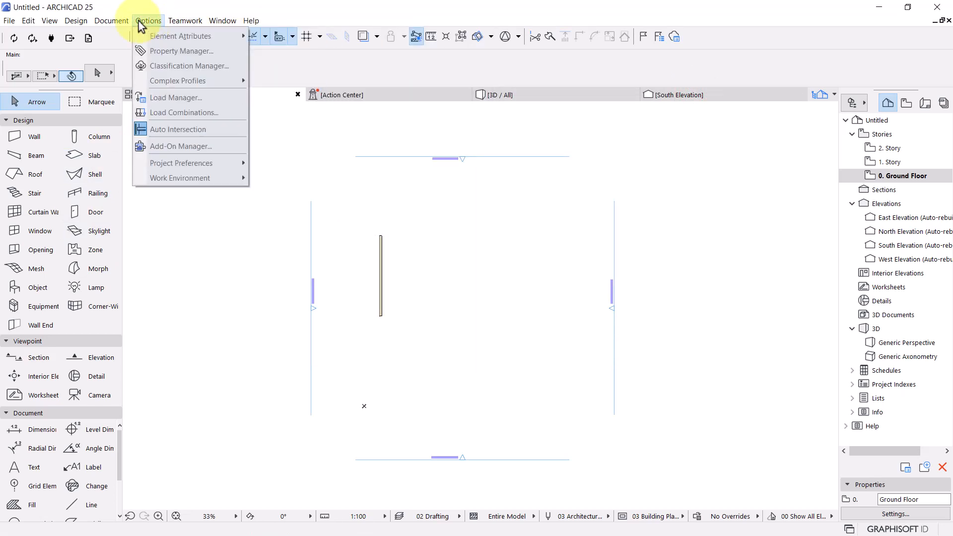
{"action": "mouse_move", "coordinate": [175, 34]}
{"action": "left_click", "coordinate": [281, 39]}
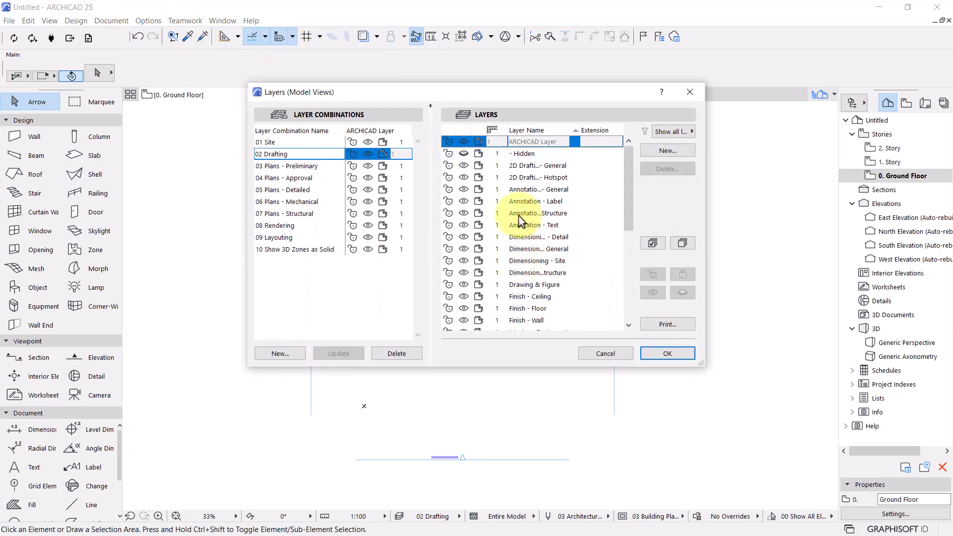
{"action": "scroll", "coordinate": [514, 248], "scroll_direction": "down", "scroll_amount": 8}
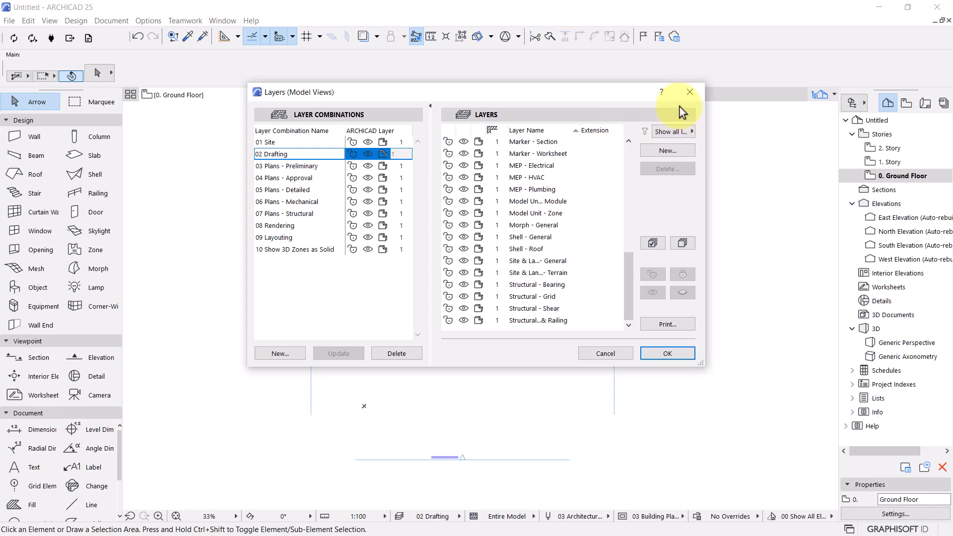
Step: Compare which layers are shown or hidden in the layer combinations 01 Site and 02 Drafting
{"action": "left_click", "coordinate": [279, 143]}
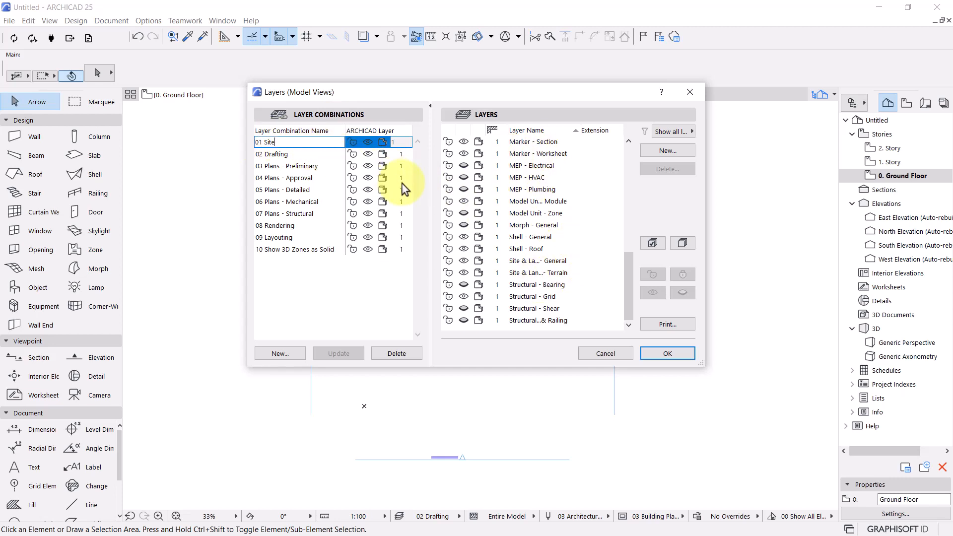
{"action": "scroll", "coordinate": [460, 198], "scroll_direction": "up", "scroll_amount": 3}
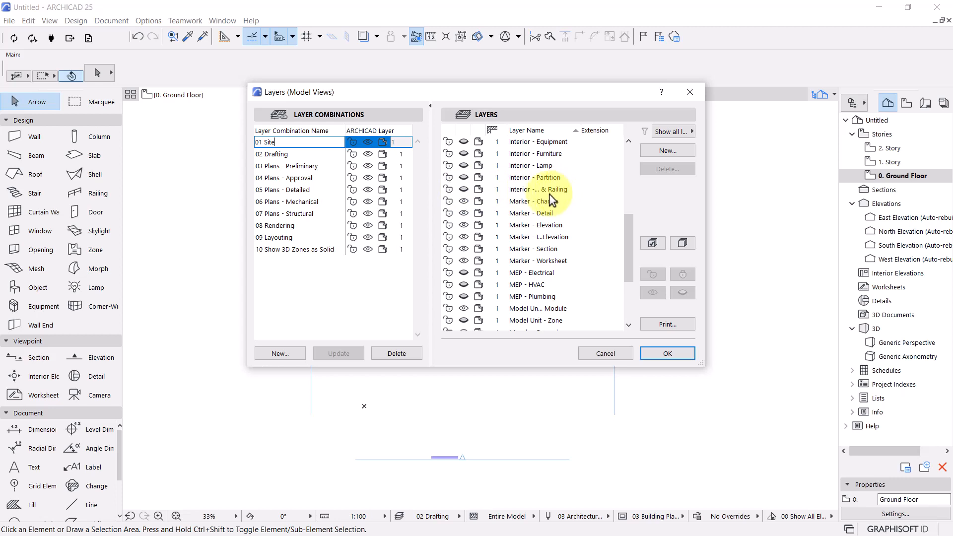
{"action": "left_click", "coordinate": [272, 156]}
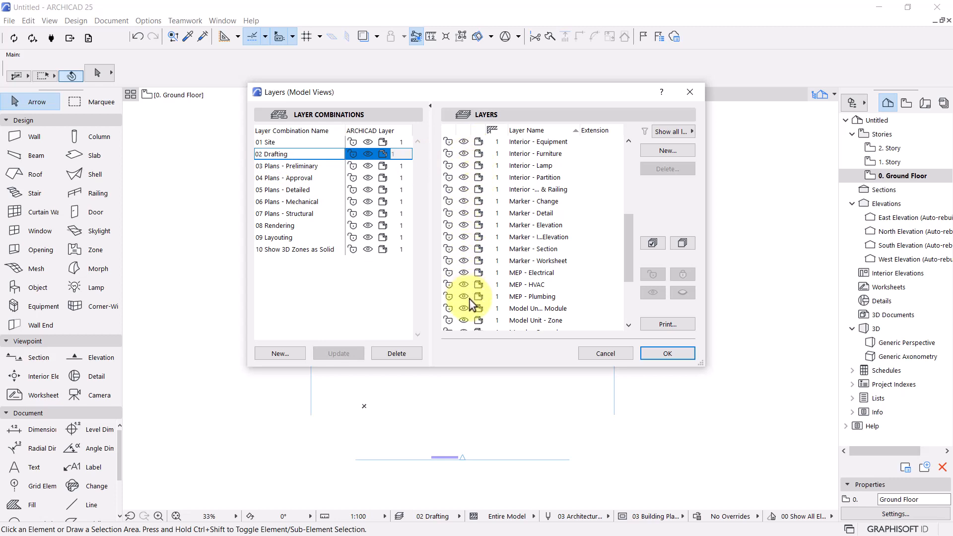
{"action": "scroll", "coordinate": [469, 299], "scroll_direction": "down", "scroll_amount": 3}
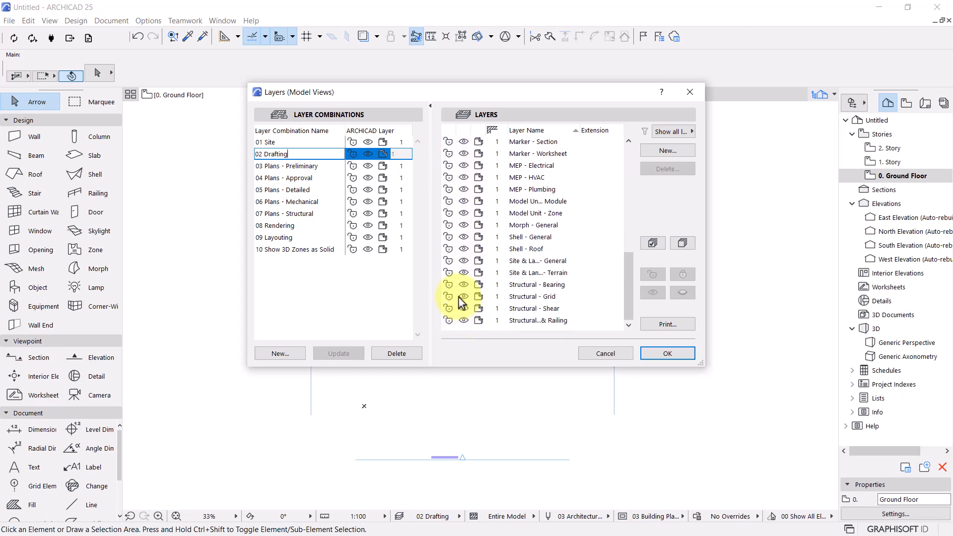
{"action": "scroll", "coordinate": [459, 278], "scroll_direction": "up", "scroll_amount": 10}
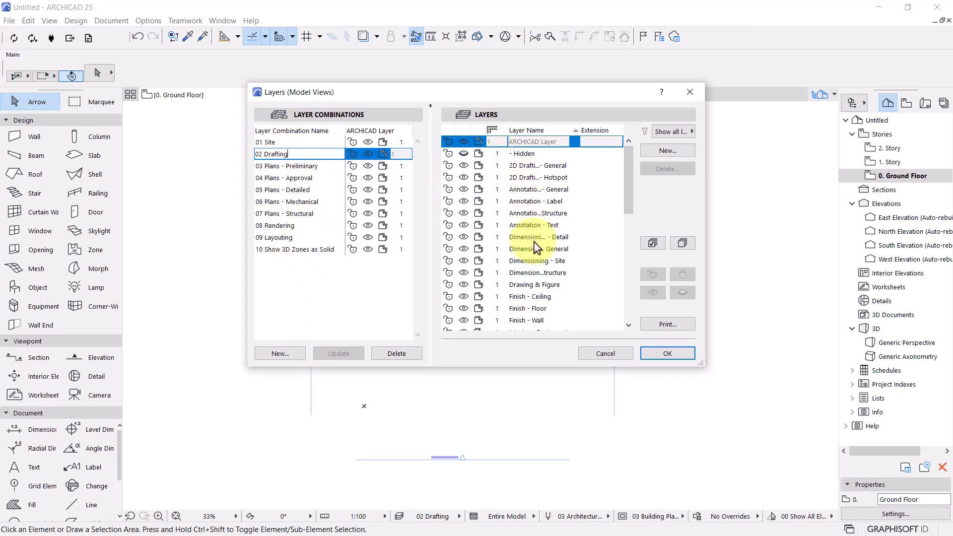
Step: Delete all the layer combinations, from 01 Site through 10 Show 3D Zones as Solid
{"action": "left_click_drag", "start_coordinate": [629, 177], "coordinate": [642, 270]}
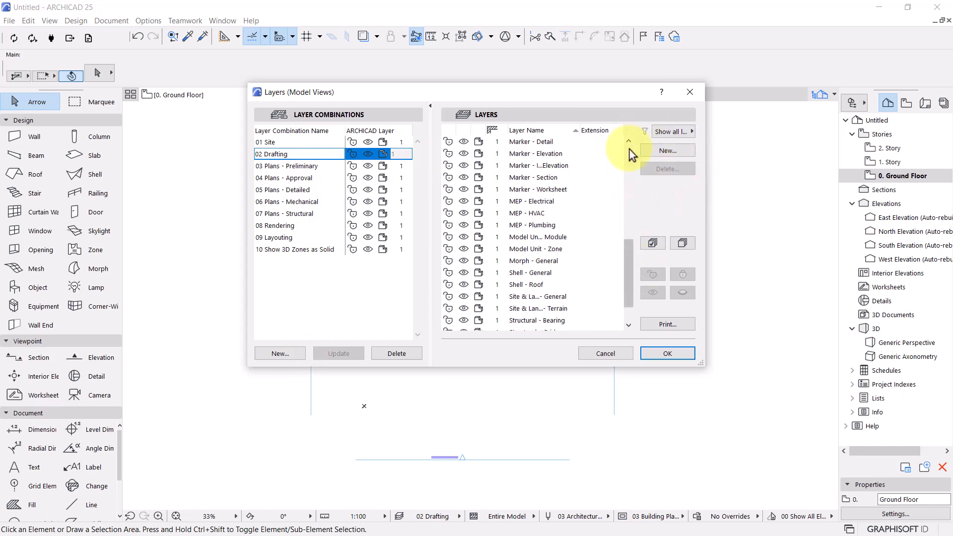
{"action": "left_click_drag", "start_coordinate": [631, 272], "coordinate": [618, 156]}
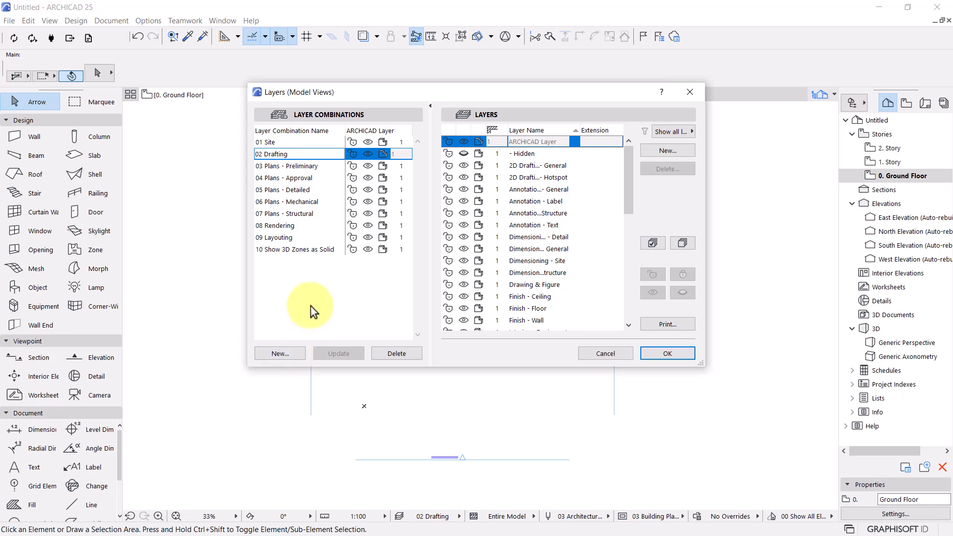
{"action": "left_click_drag", "start_coordinate": [629, 187], "coordinate": [621, 308]}
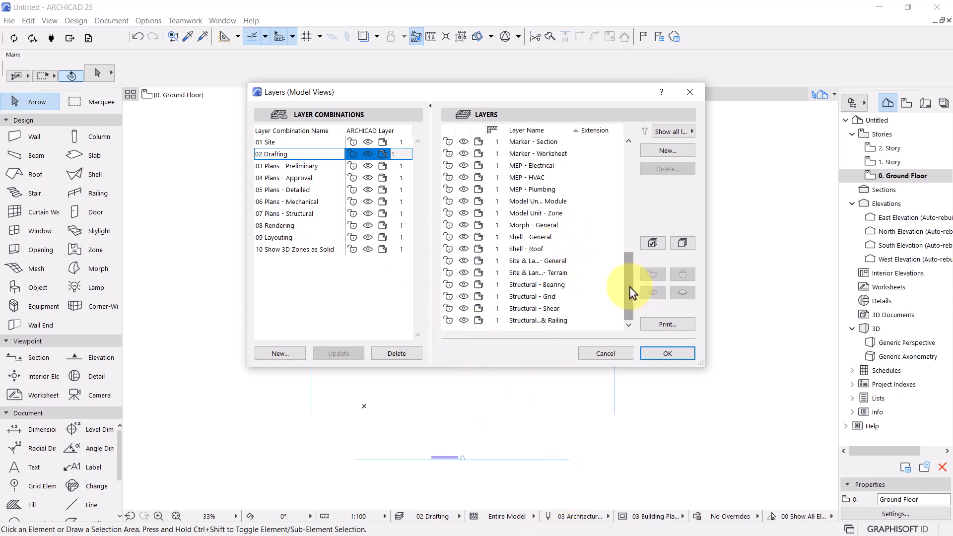
{"action": "left_click", "coordinate": [384, 277]}
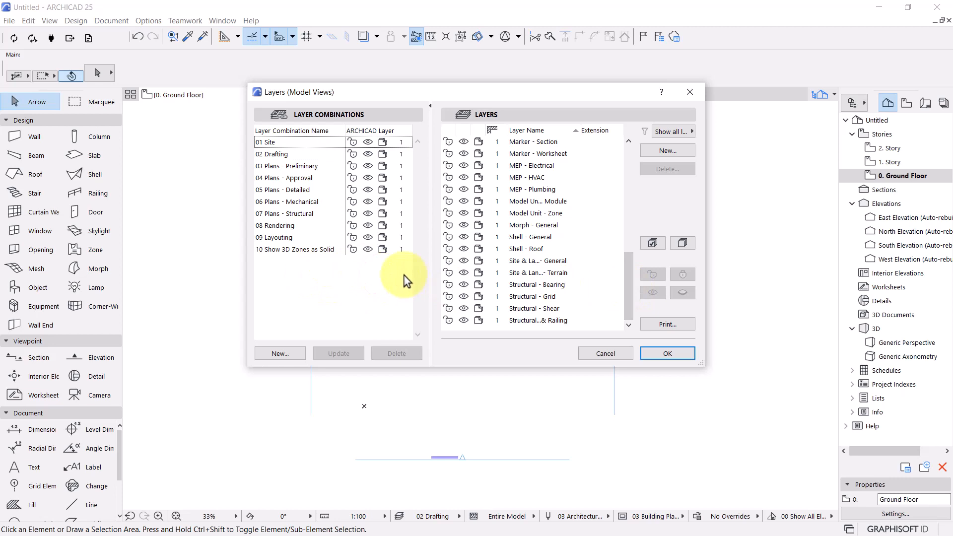
{"action": "left_click", "coordinate": [281, 251]}
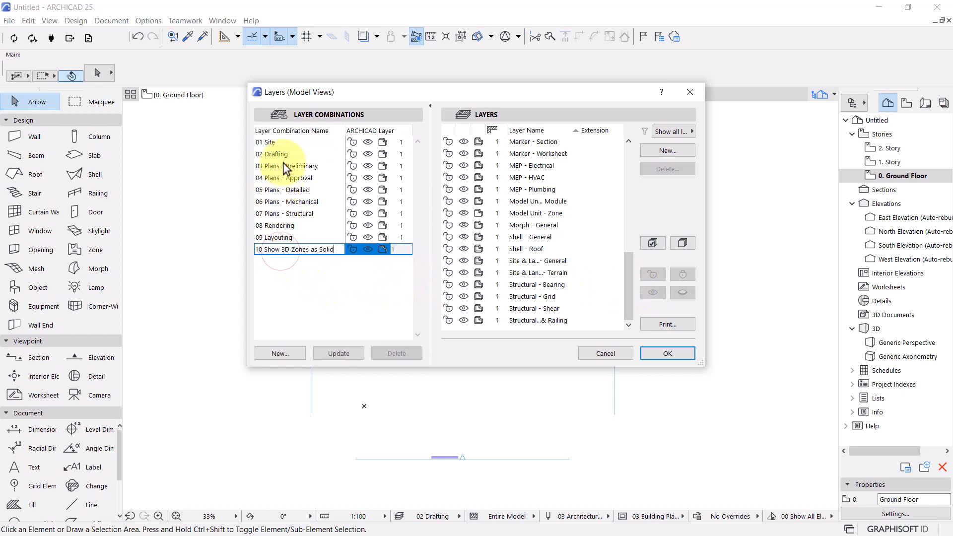
{"action": "left_click", "coordinate": [278, 141], "text": "shift"}
{"action": "left_click", "coordinate": [278, 141]}
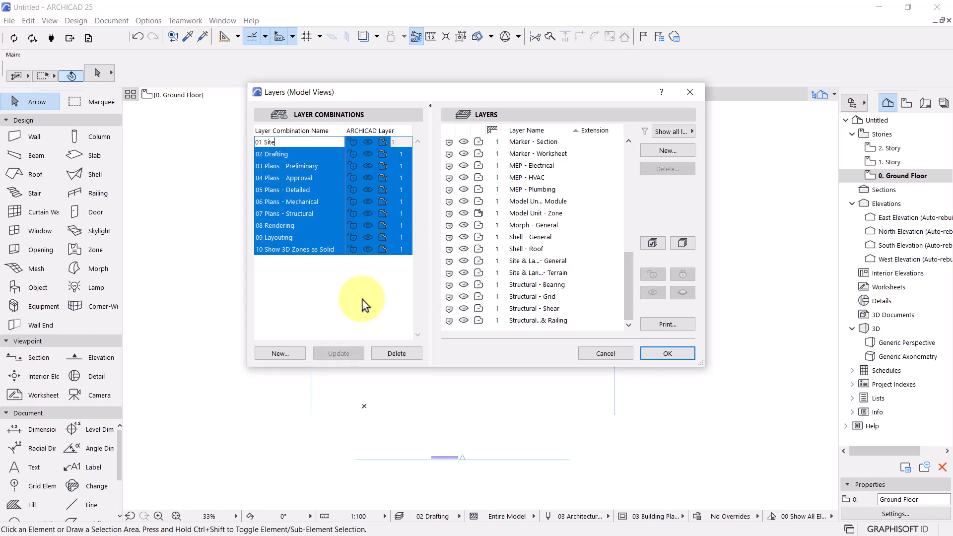
{"action": "left_click", "coordinate": [401, 355]}
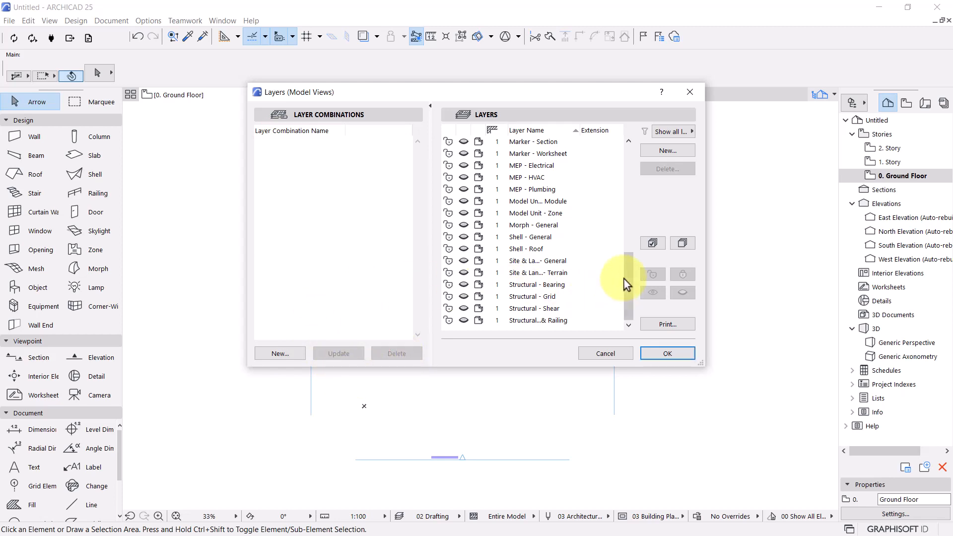
Step: Delete all layers except the built-in ARCHICAD Layer, using the Delete Elements option, and apply the layer settings
{"action": "double_click", "coordinate": [535, 321]}
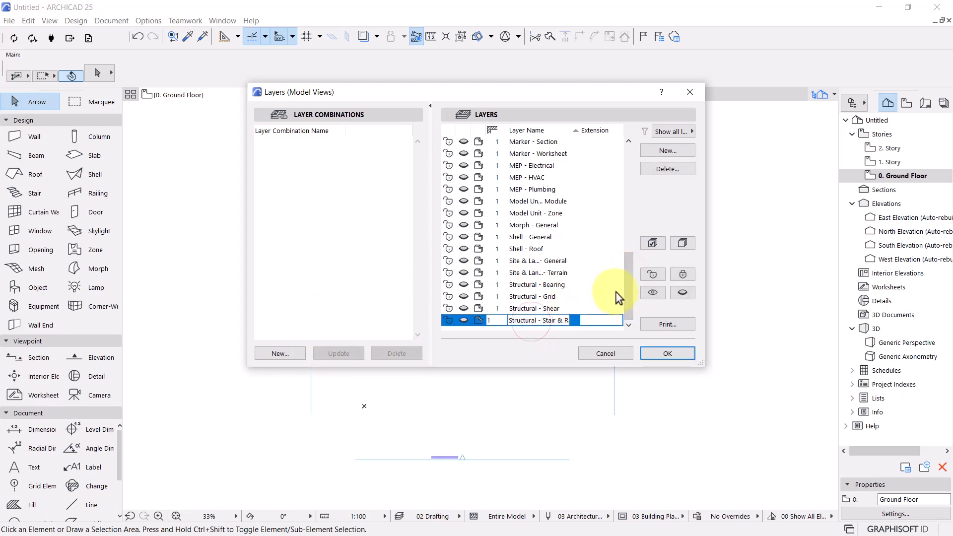
{"action": "scroll", "coordinate": [616, 293], "scroll_direction": "up", "scroll_amount": 10}
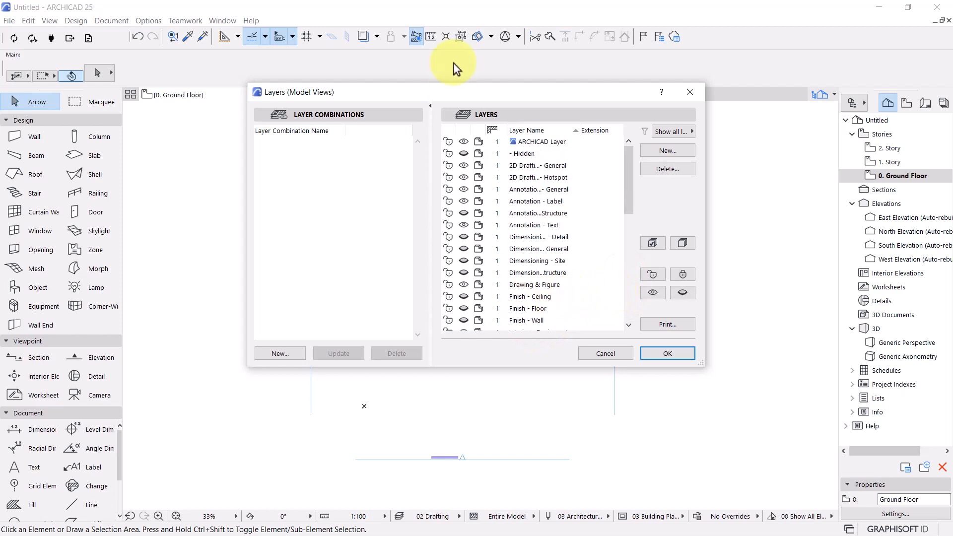
{"action": "left_click", "coordinate": [534, 142], "text": "shift"}
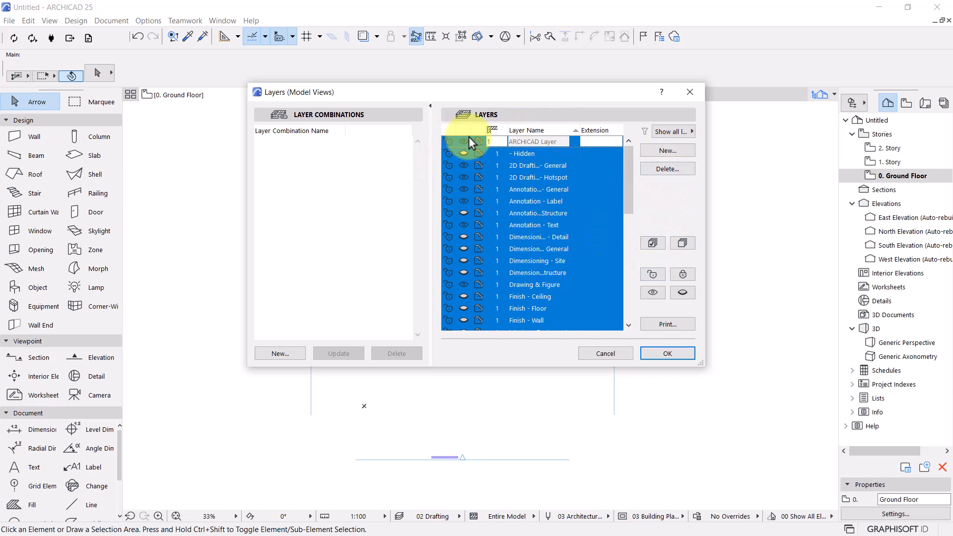
{"action": "left_click", "coordinate": [684, 169]}
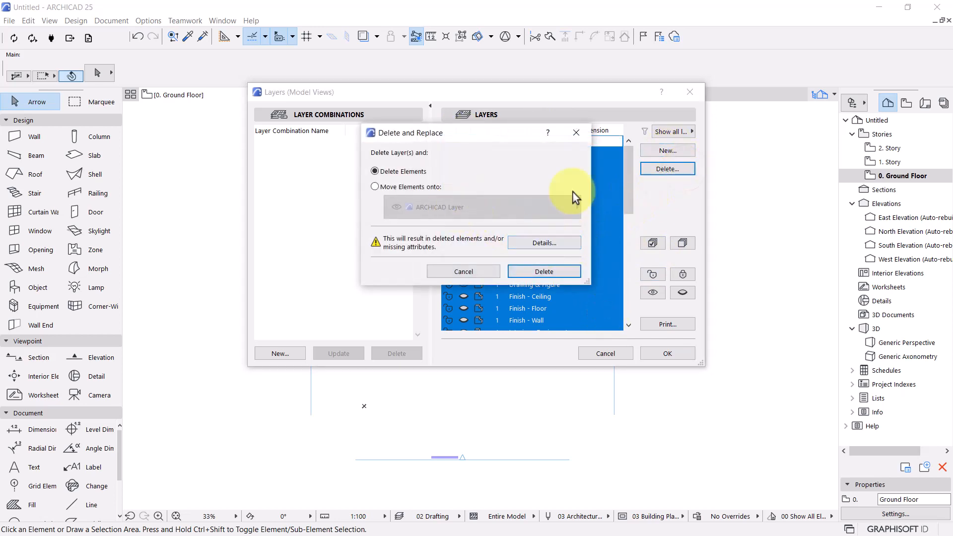
{"action": "left_click", "coordinate": [576, 133]}
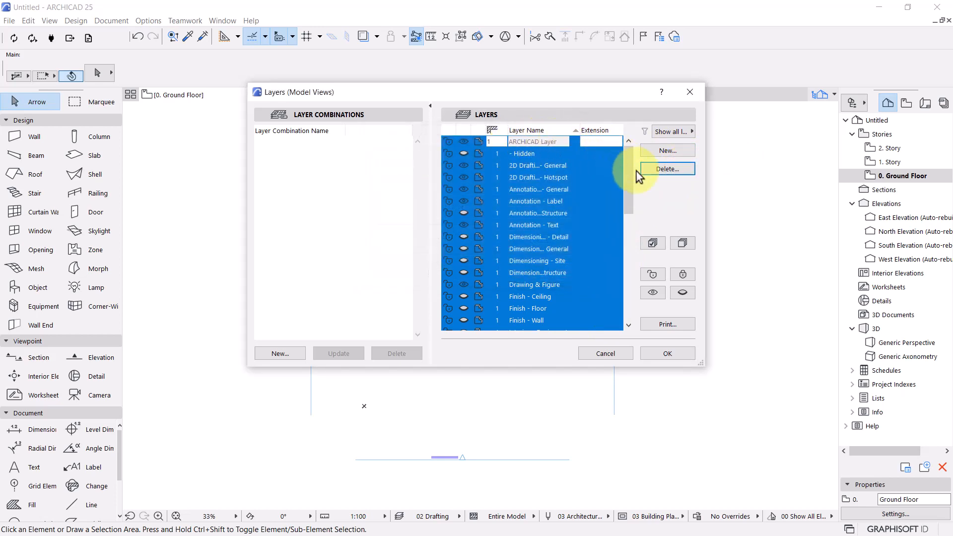
{"action": "left_click", "coordinate": [663, 172]}
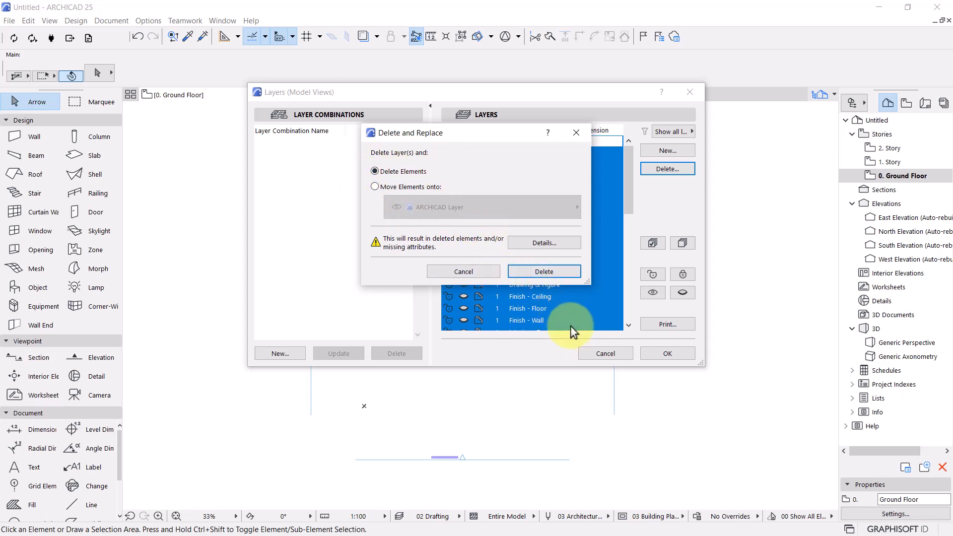
{"action": "left_click", "coordinate": [375, 187]}
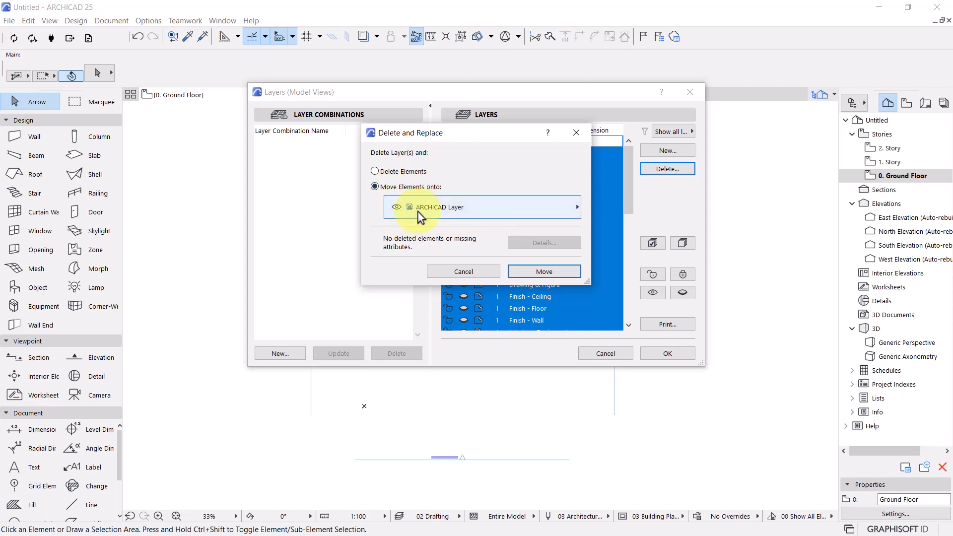
{"action": "left_click", "coordinate": [375, 171]}
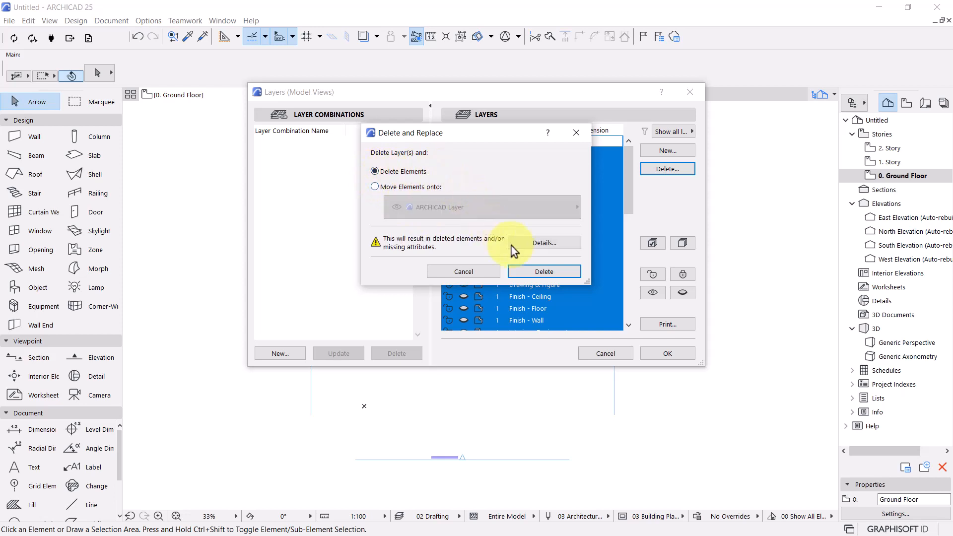
{"action": "left_click", "coordinate": [542, 276]}
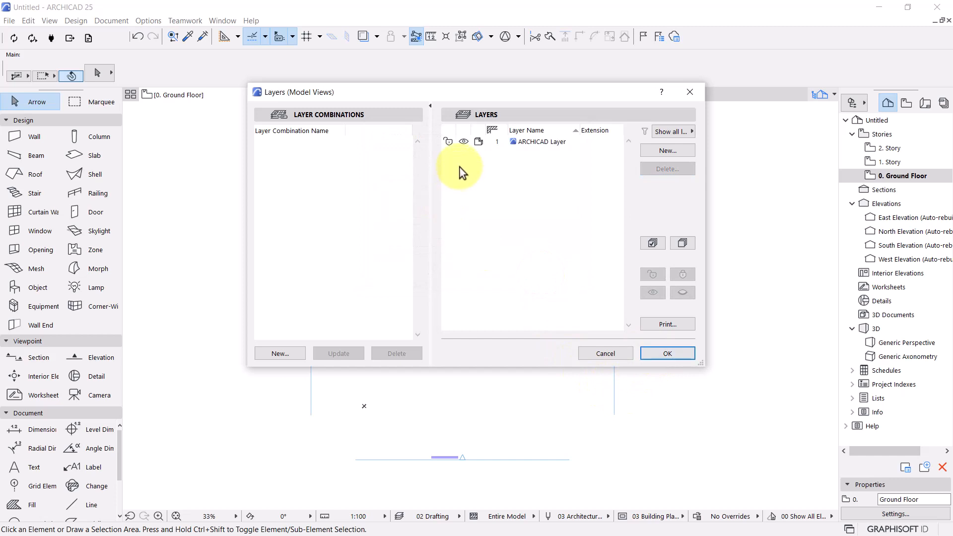
{"action": "left_click", "coordinate": [681, 350]}
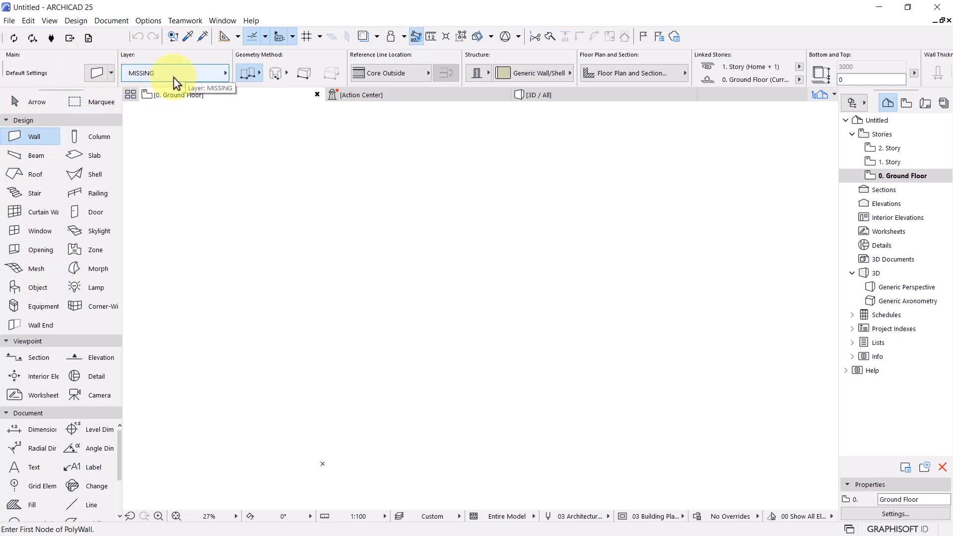
Step: Try to start a wall while its layer is missing, and check the remaining layers in Layers (Model Views)
{"action": "left_click", "coordinate": [397, 207]}
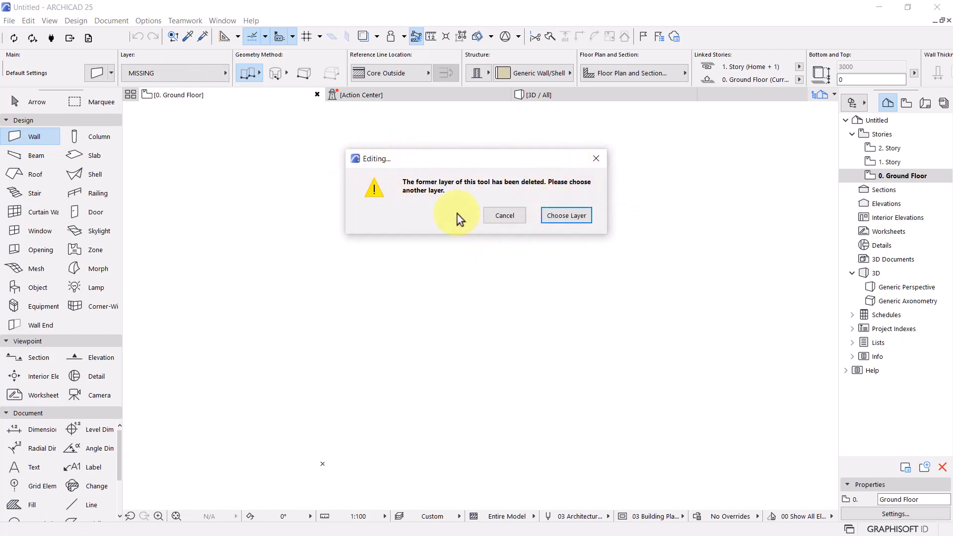
{"action": "left_click", "coordinate": [507, 217]}
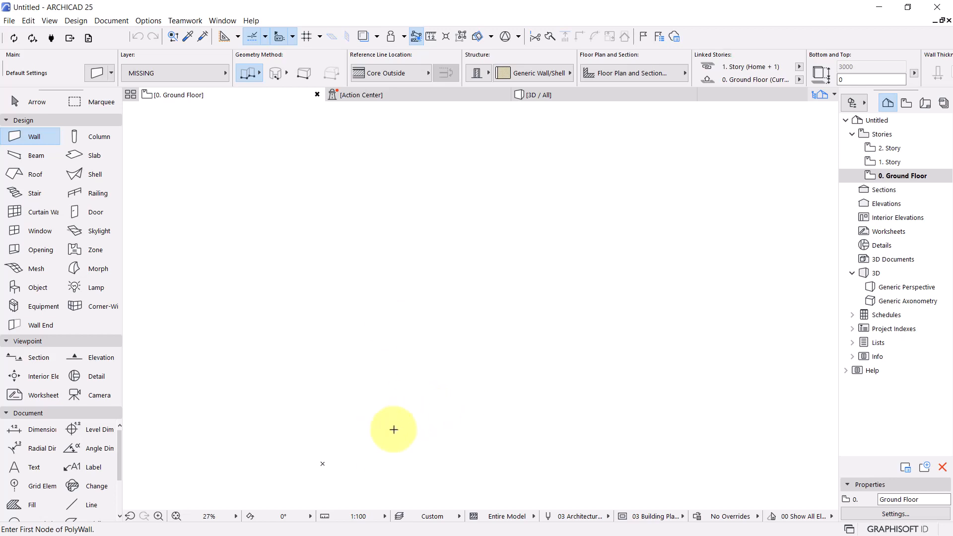
{"action": "left_click", "coordinate": [398, 516]}
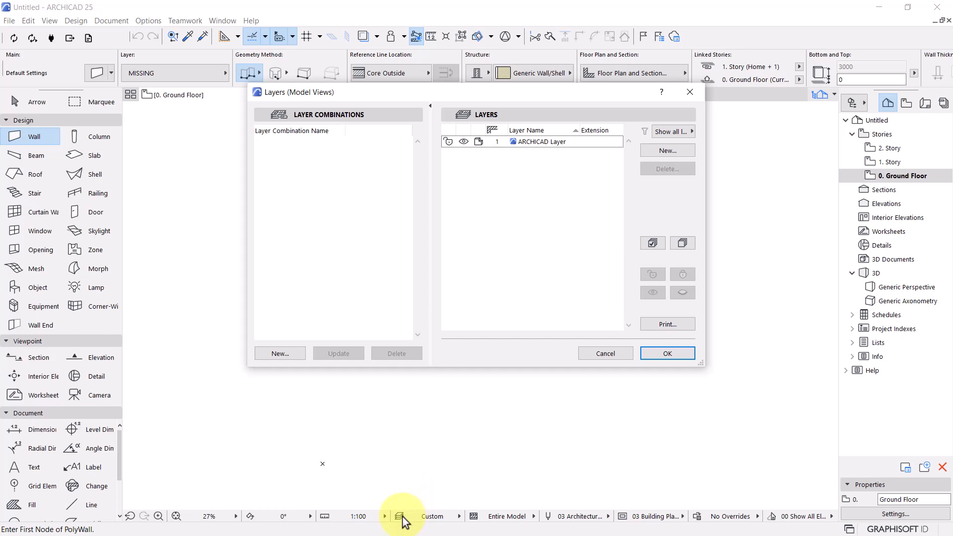
{"action": "left_click", "coordinate": [690, 92]}
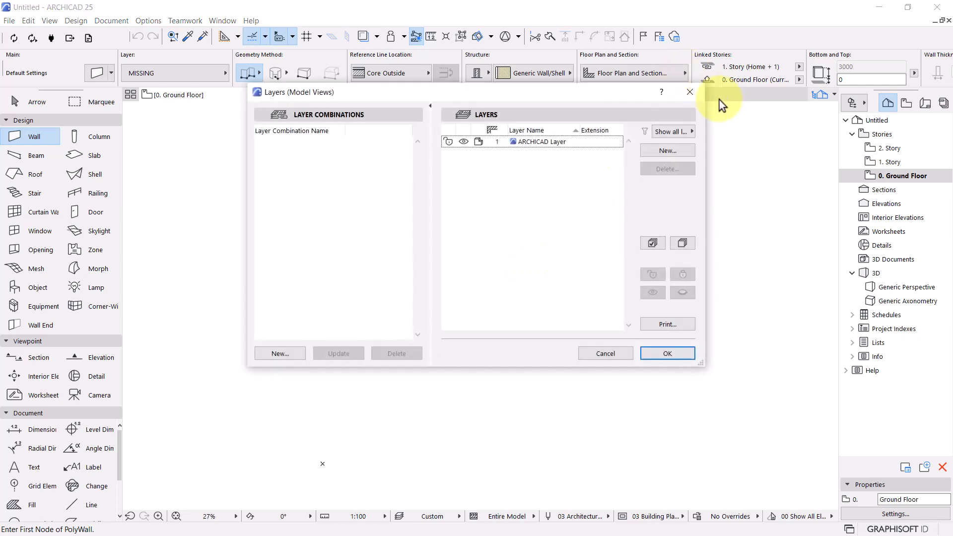
{"action": "left_click", "coordinate": [695, 94]}
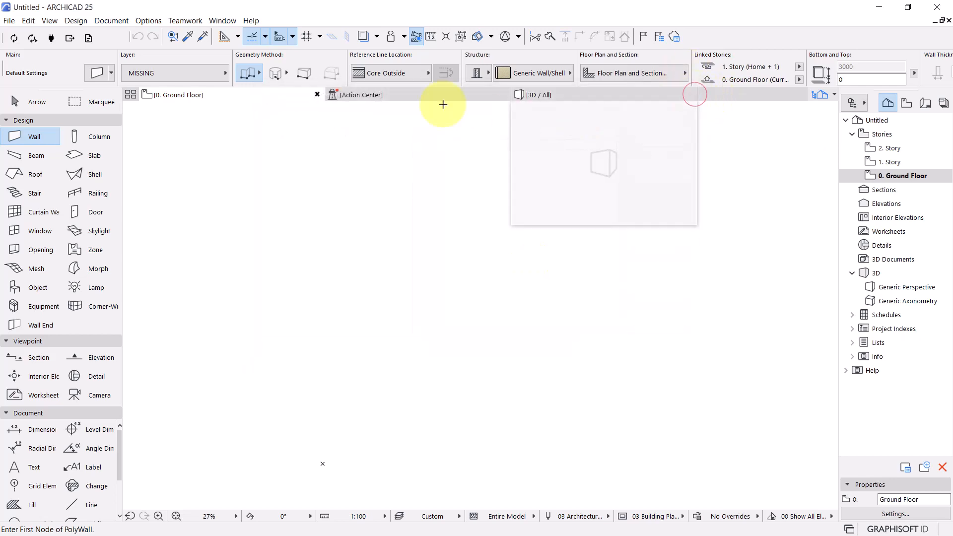
Step: Reopen Layers (Model Views) and create a new layer named Walls
{"action": "left_click", "coordinate": [146, 21]}
{"action": "mouse_move", "coordinate": [167, 41]}
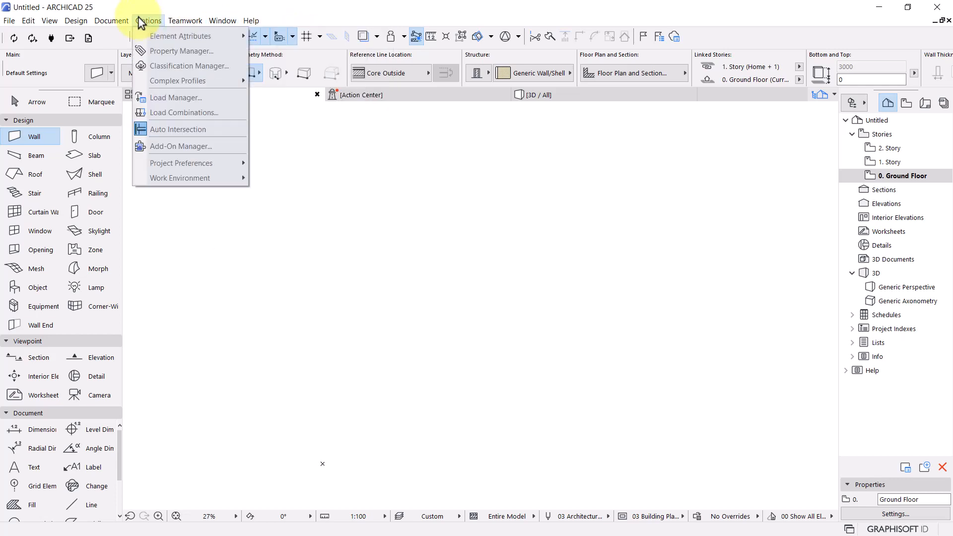
{"action": "mouse_move", "coordinate": [112, 22]}
{"action": "mouse_move", "coordinate": [134, 53]}
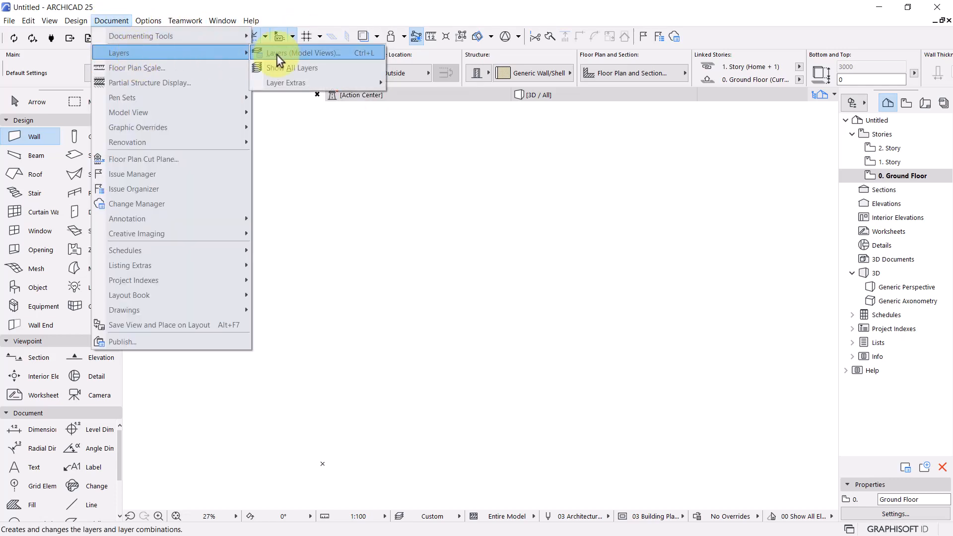
{"action": "left_click", "coordinate": [286, 55]}
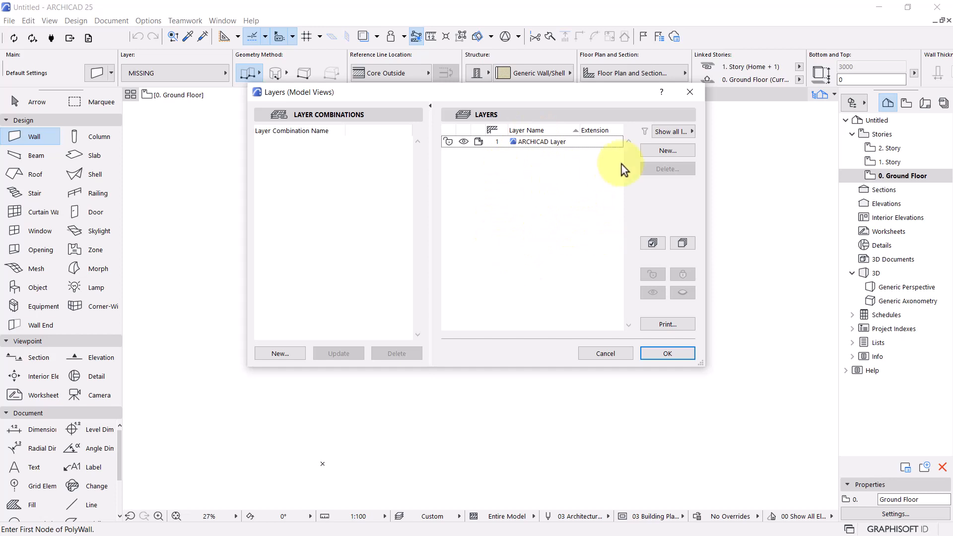
{"action": "left_click", "coordinate": [663, 154]}
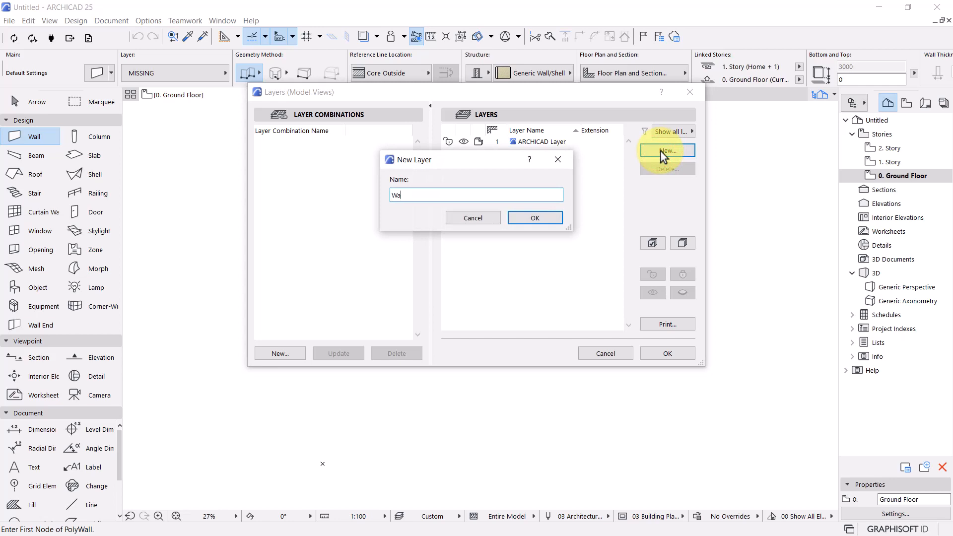
{"action": "type", "text": "Walls"}
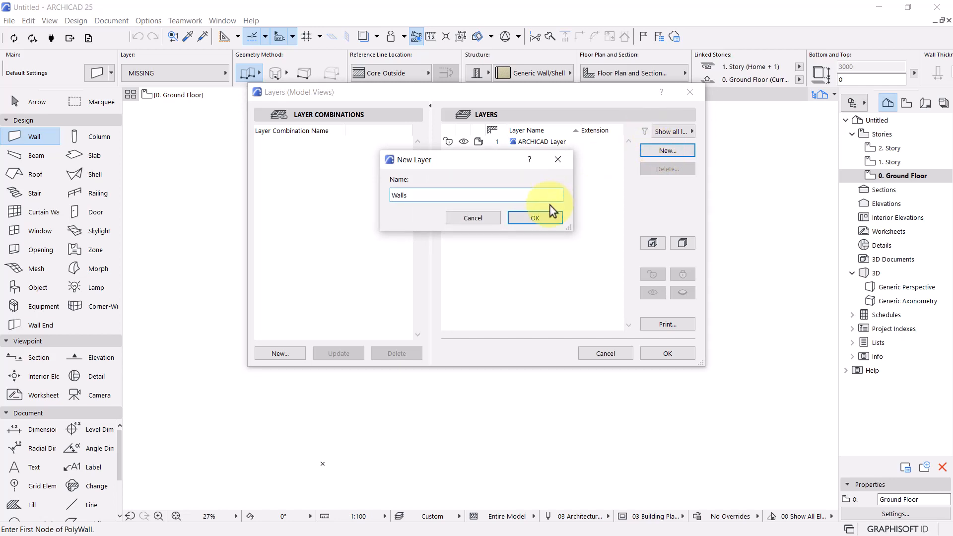
{"action": "left_click", "coordinate": [533, 220]}
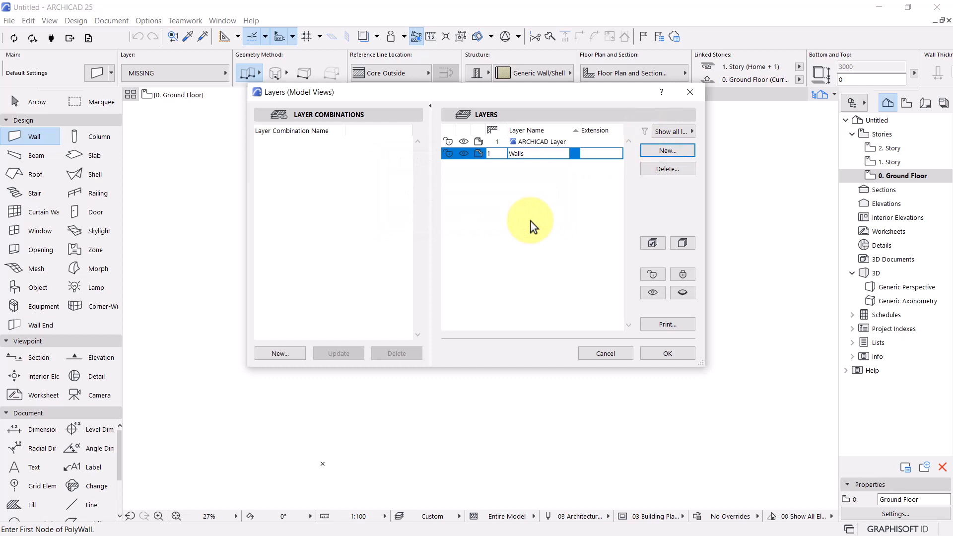
Step: Create two more layers named Floor and Roof, and apply the layer settings
{"action": "left_click", "coordinate": [681, 154]}
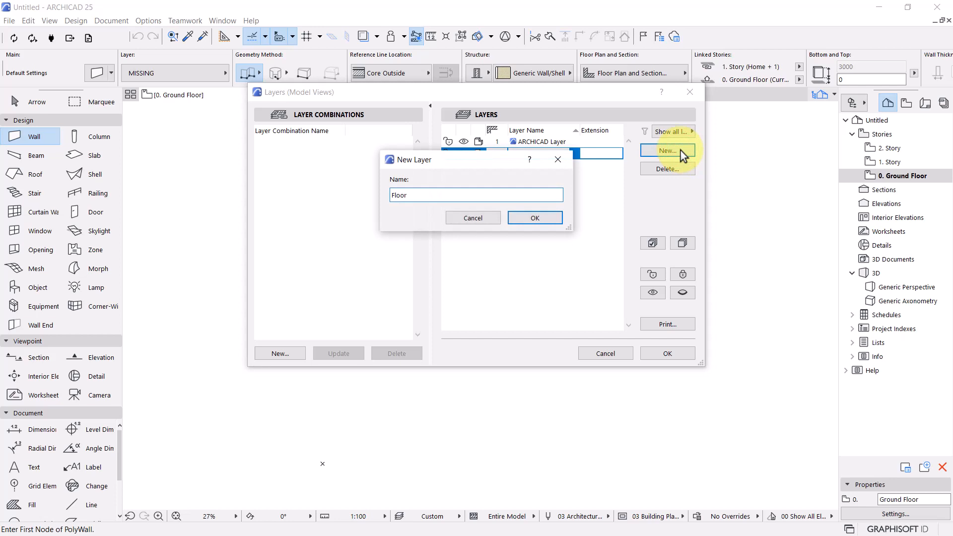
{"action": "left_click", "coordinate": [535, 218]}
{"action": "left_click", "coordinate": [668, 151]}
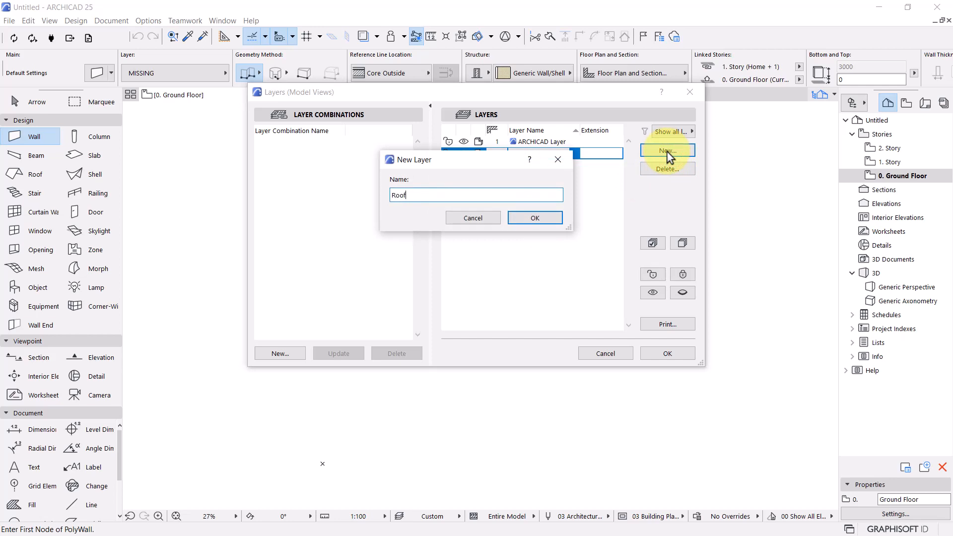
{"action": "left_click", "coordinate": [552, 217]}
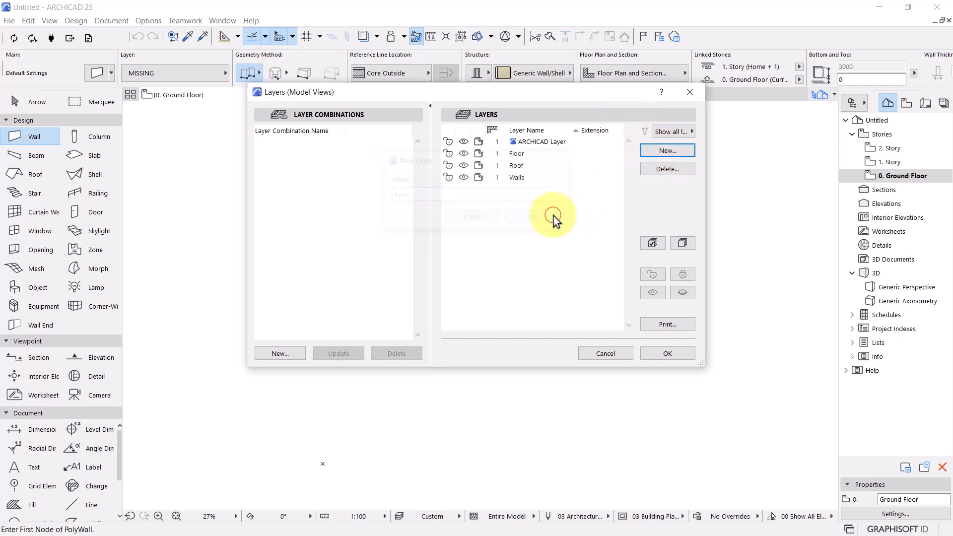
{"action": "left_click", "coordinate": [541, 266]}
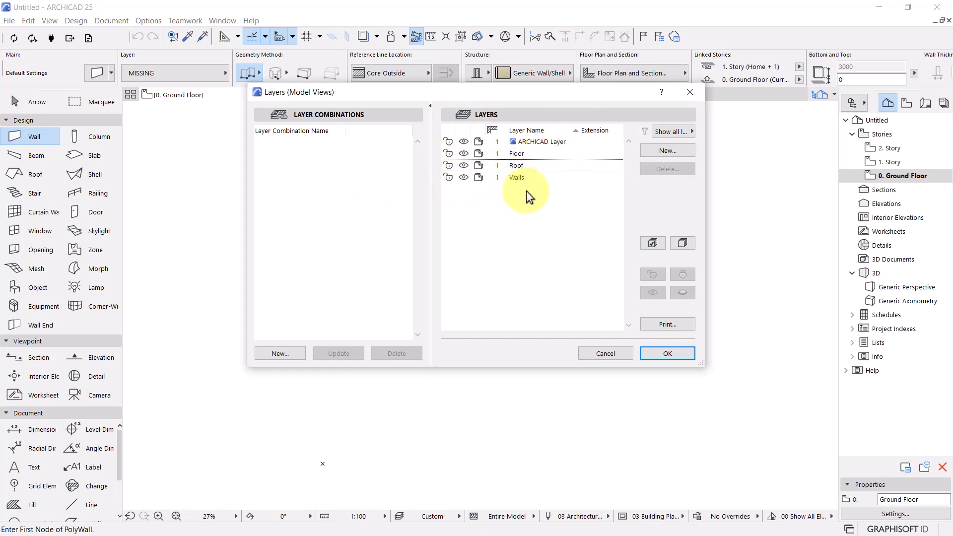
{"action": "left_click", "coordinate": [662, 355]}
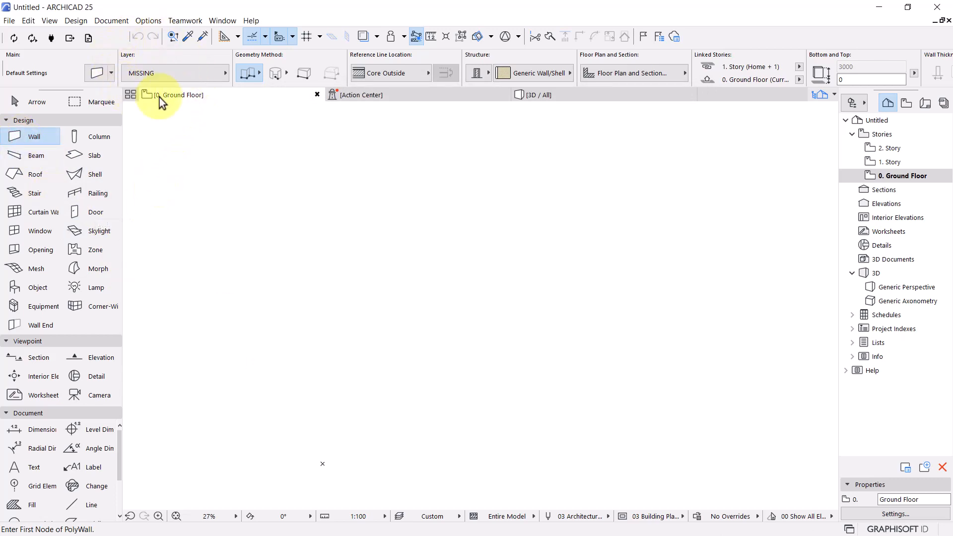
Step: Set the Wall tool's layer to Walls
{"action": "left_click", "coordinate": [194, 78]}
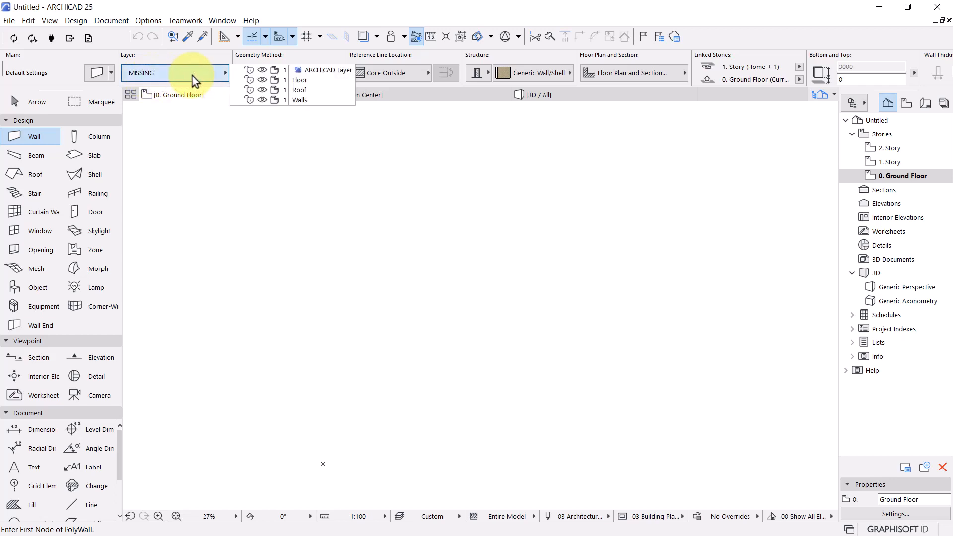
{"action": "left_click", "coordinate": [317, 101]}
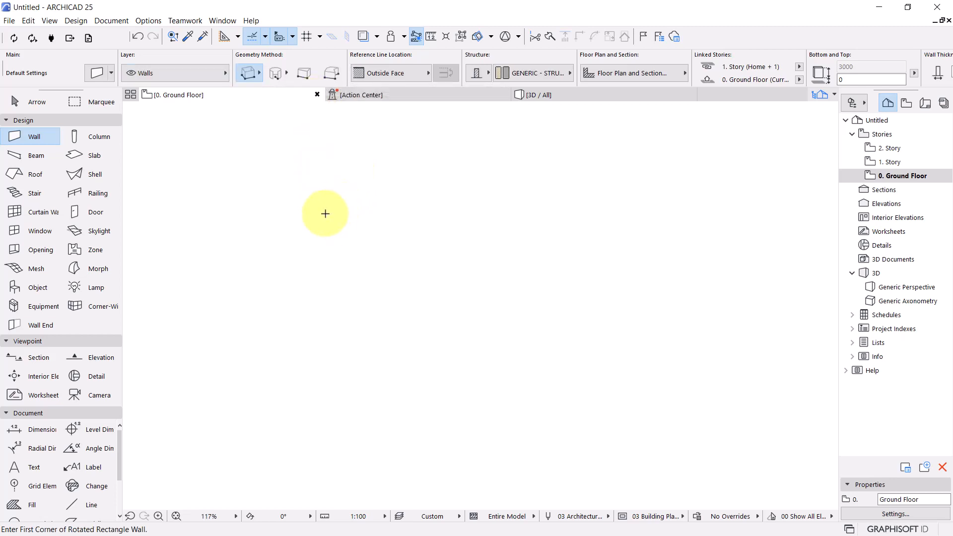
Step: Draw a square enclosure of walls about 4520 mm wide, and select the group to check its layer
{"action": "left_click", "coordinate": [325, 213]}
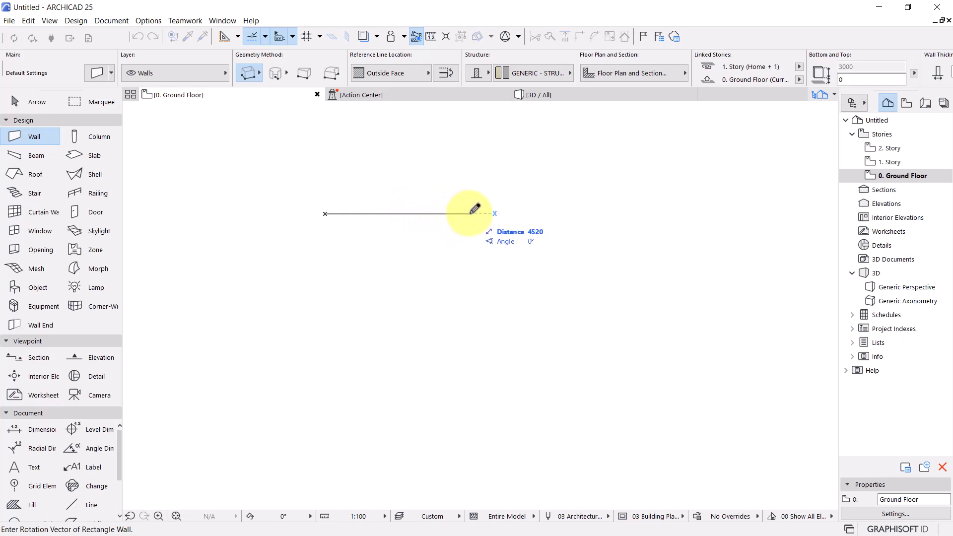
{"action": "left_click", "coordinate": [470, 213]}
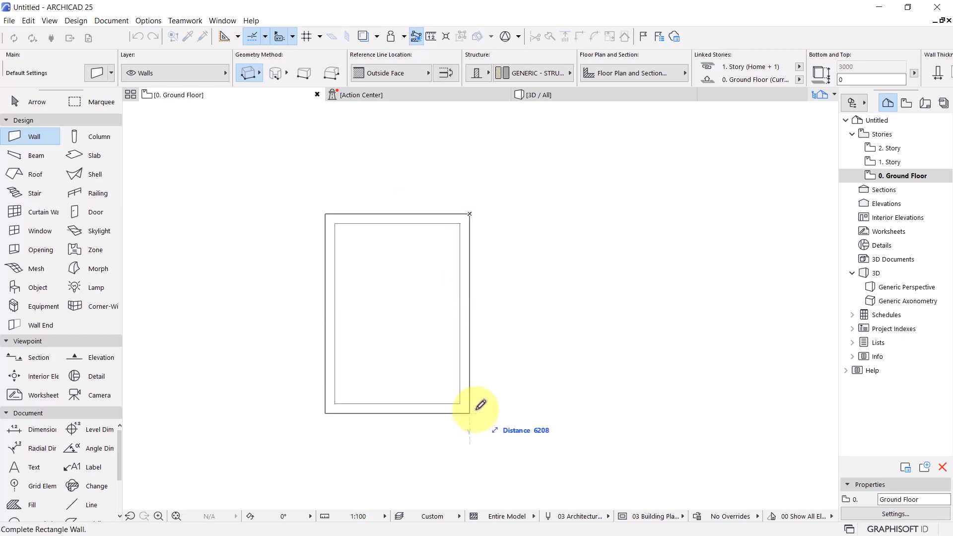
{"action": "left_click", "coordinate": [470, 357]}
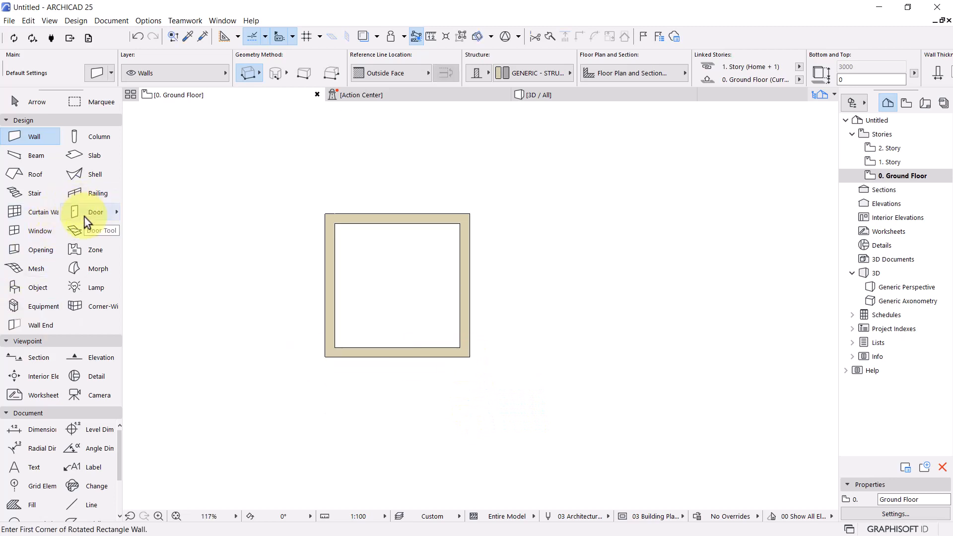
{"action": "key", "text": "Escape"}
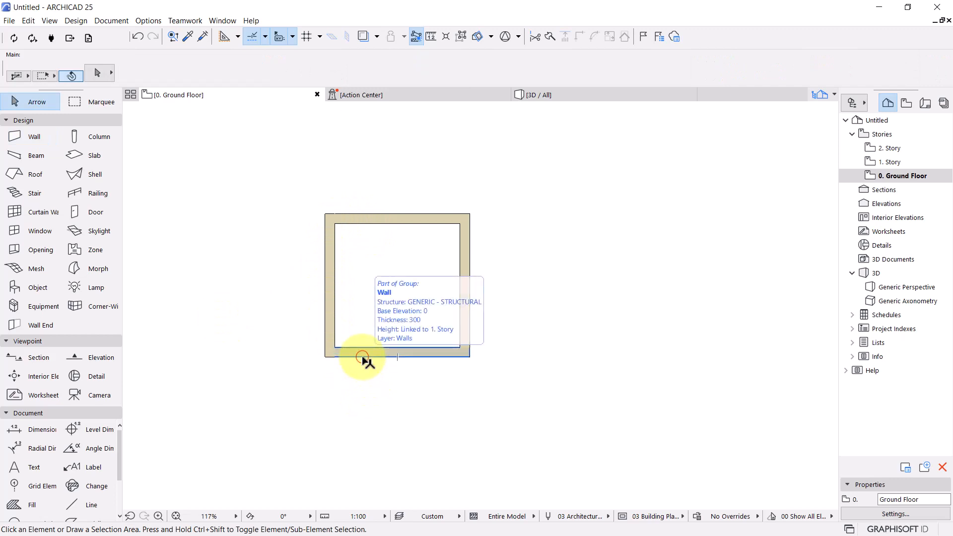
{"action": "left_click", "coordinate": [364, 358]}
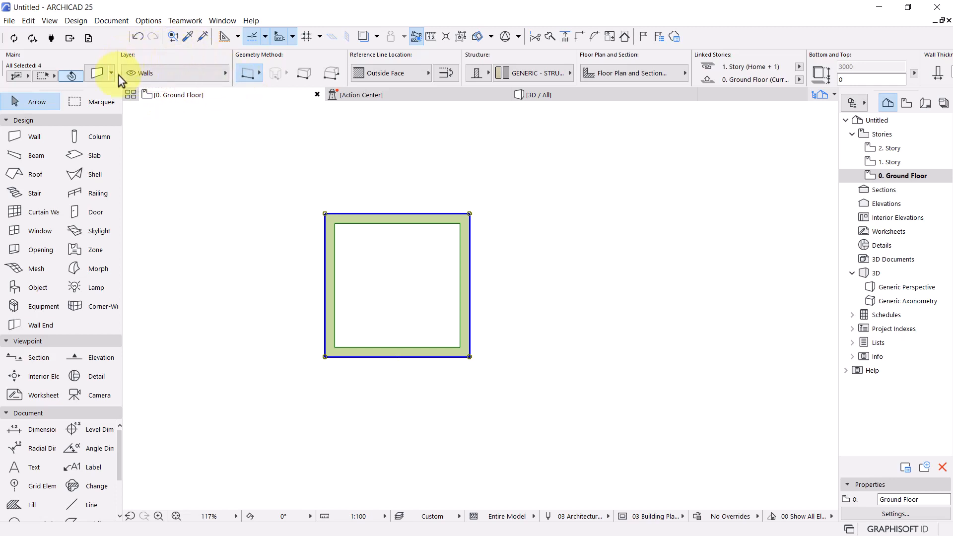
{"action": "left_click", "coordinate": [237, 252]}
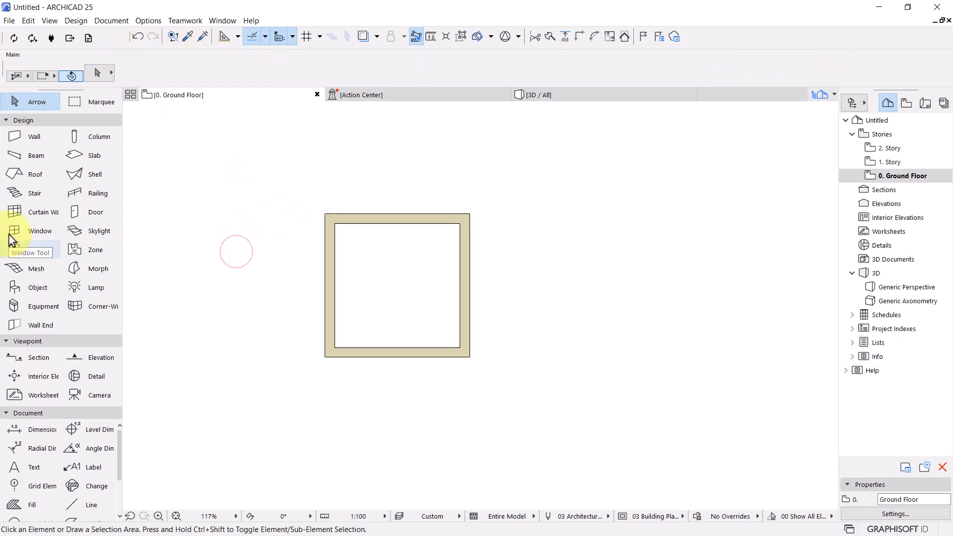
Step: Place a Door 25 door near the left end of the lower wall, swinging into the room
{"action": "left_click", "coordinate": [78, 216]}
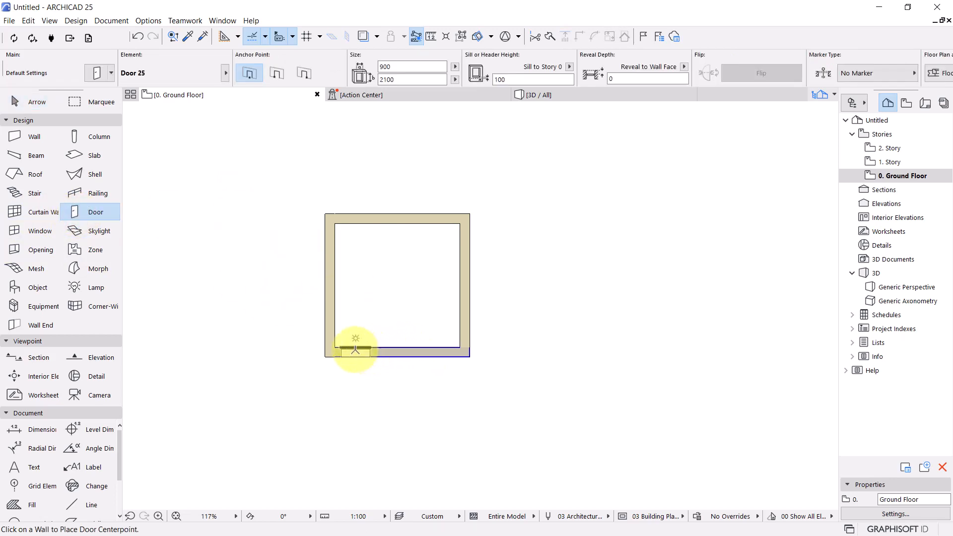
{"action": "left_click", "coordinate": [359, 352]}
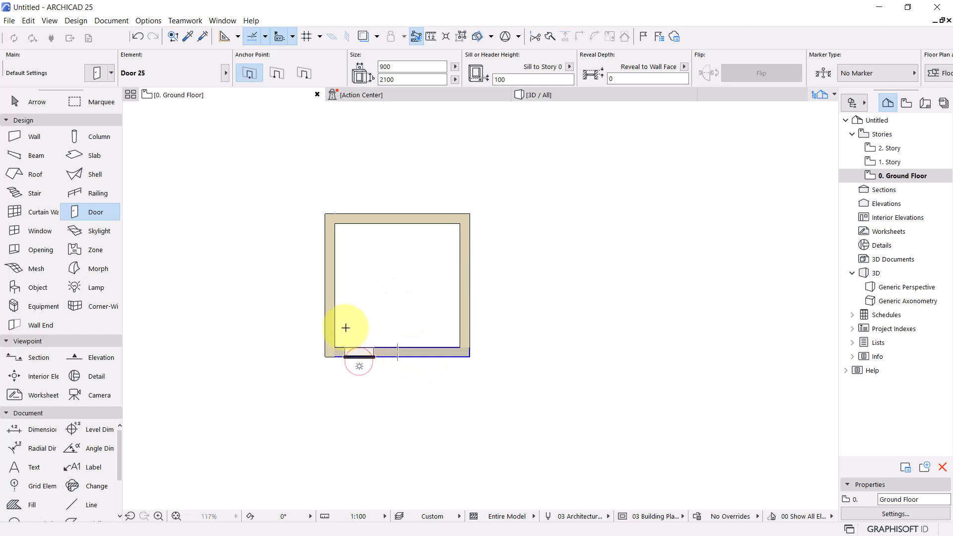
{"action": "left_click", "coordinate": [346, 317]}
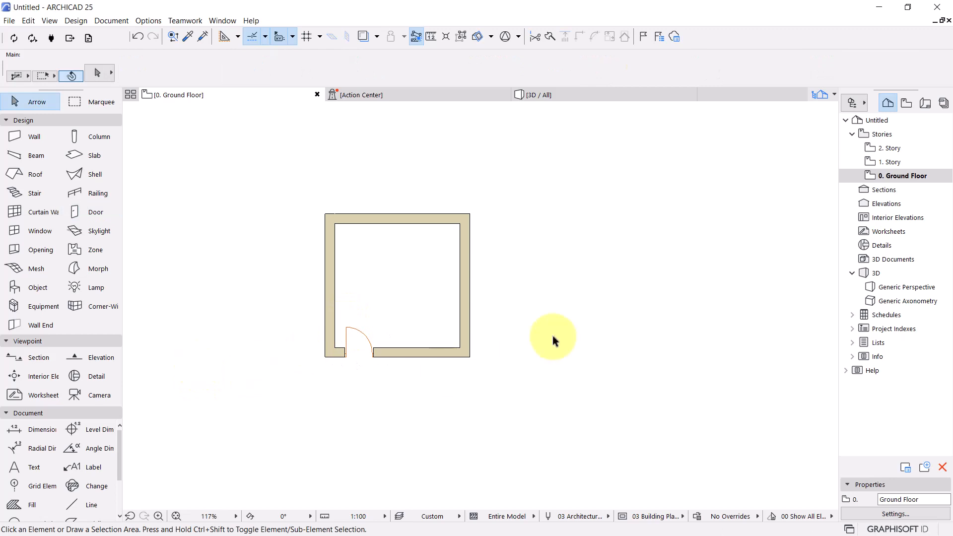
Step: Switch the Slab tool to a composite structure and set its layer to Floor
{"action": "scroll", "coordinate": [544, 343], "scroll_direction": "down", "scroll_amount": 2}
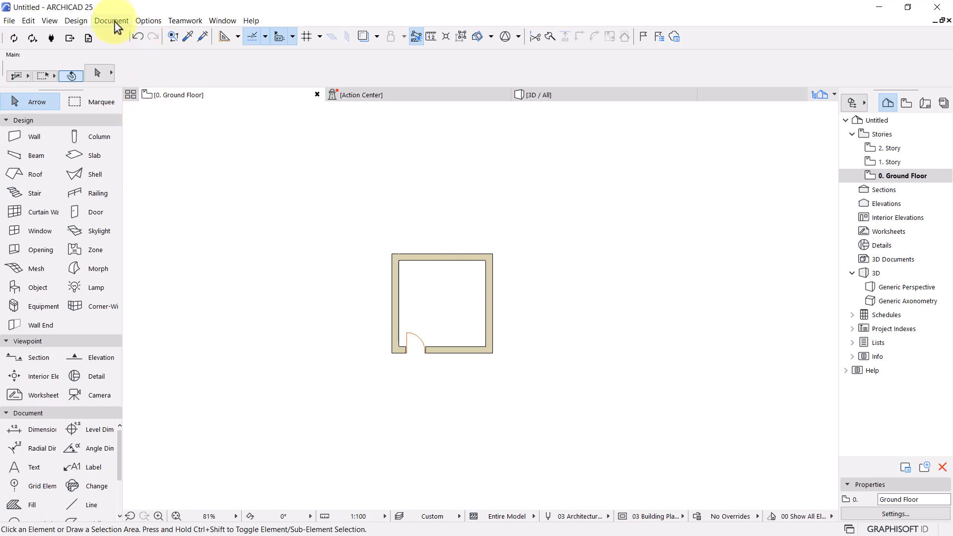
{"action": "left_click", "coordinate": [77, 162]}
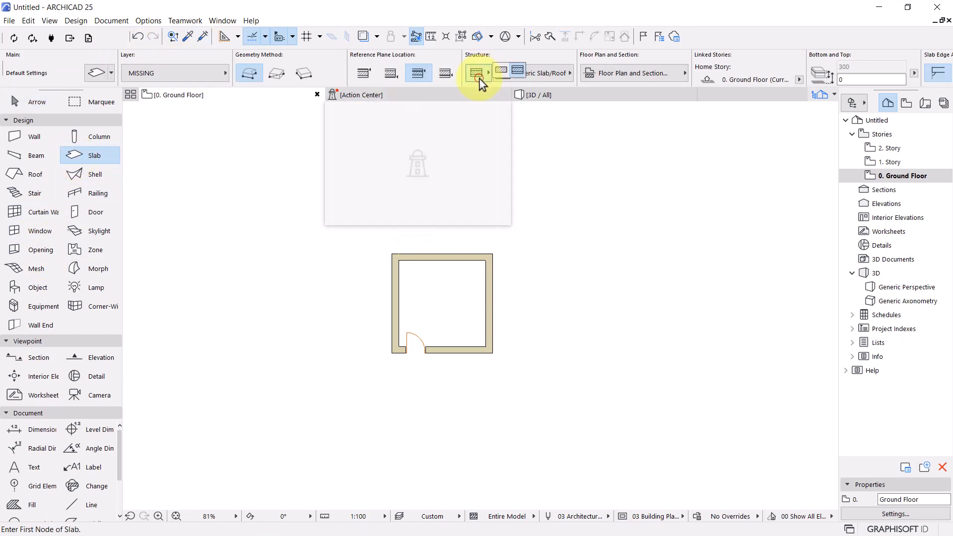
{"action": "left_click", "coordinate": [500, 72]}
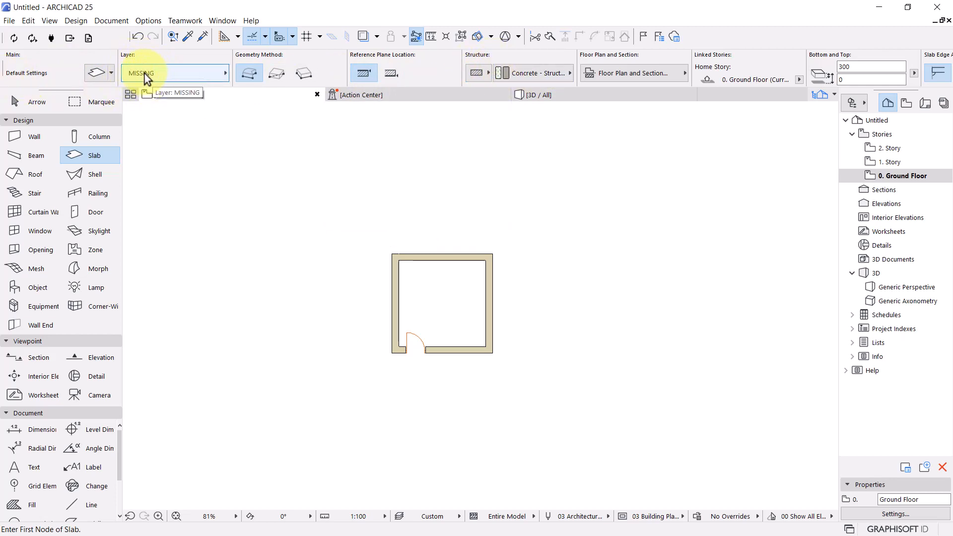
{"action": "left_click", "coordinate": [222, 74]}
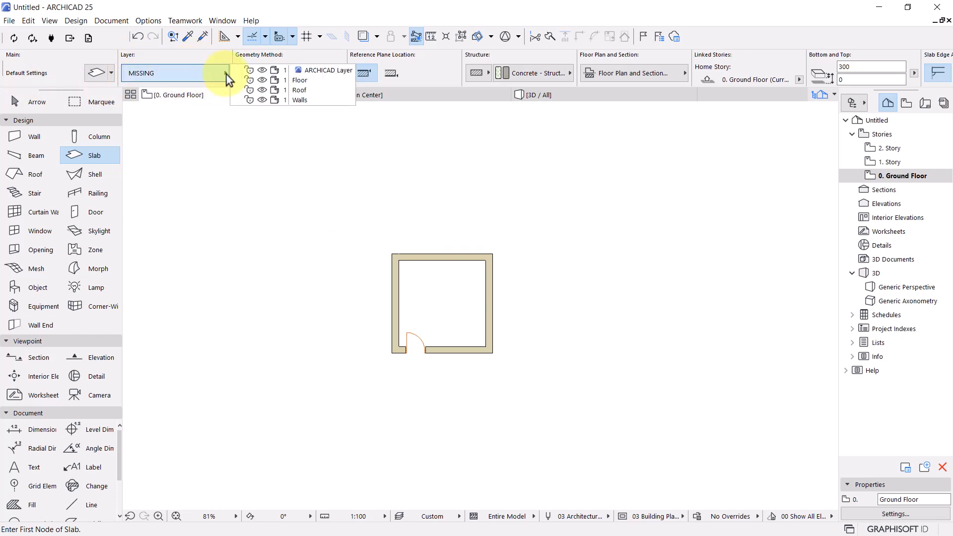
{"action": "left_click", "coordinate": [308, 81]}
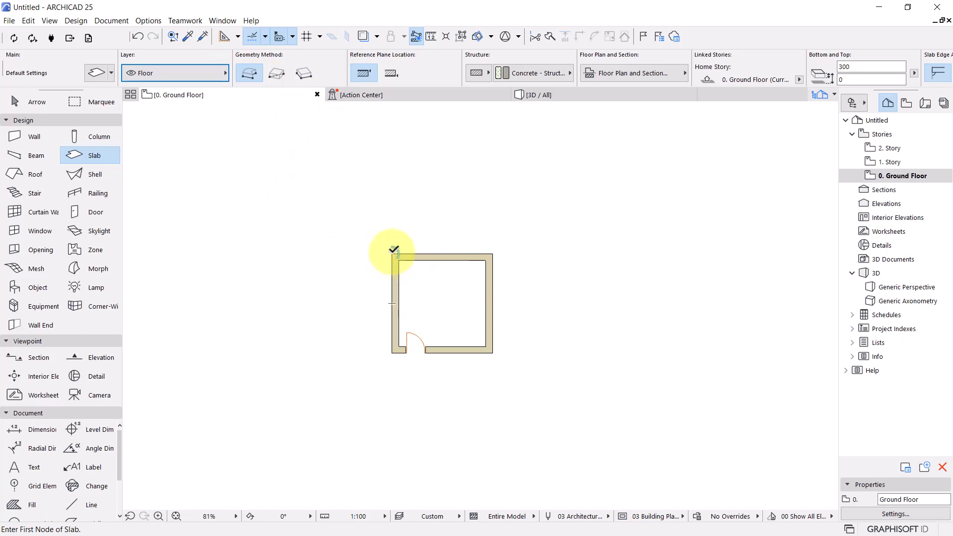
Step: Draw a slab with the rotated rectangle method over the walls' outer outline, and select it to check its layer
{"action": "left_click", "coordinate": [392, 254]}
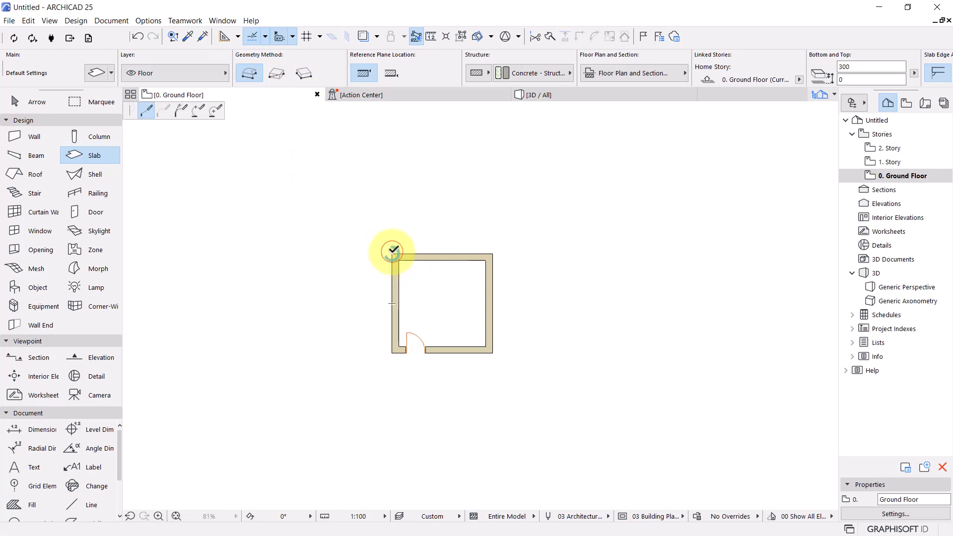
{"action": "left_click", "coordinate": [301, 81]}
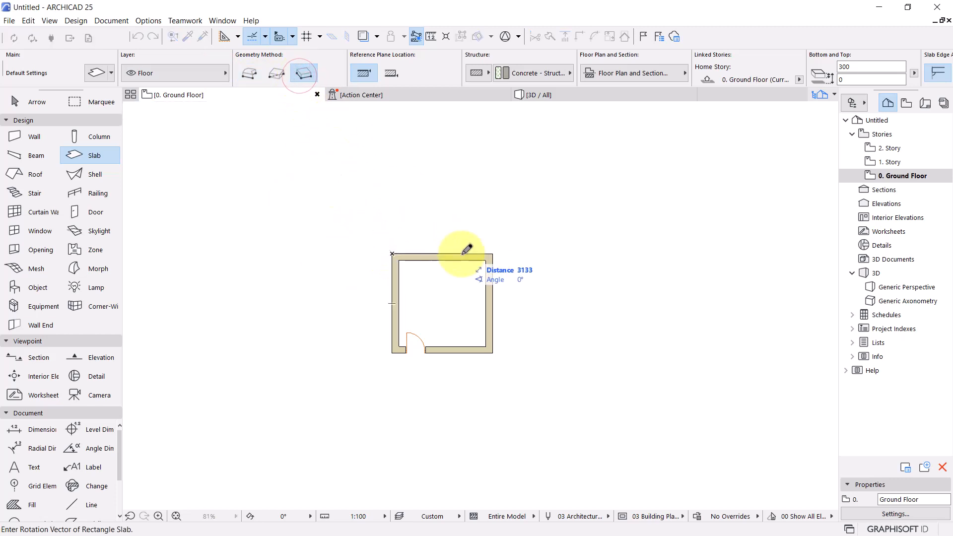
{"action": "left_click", "coordinate": [493, 253]}
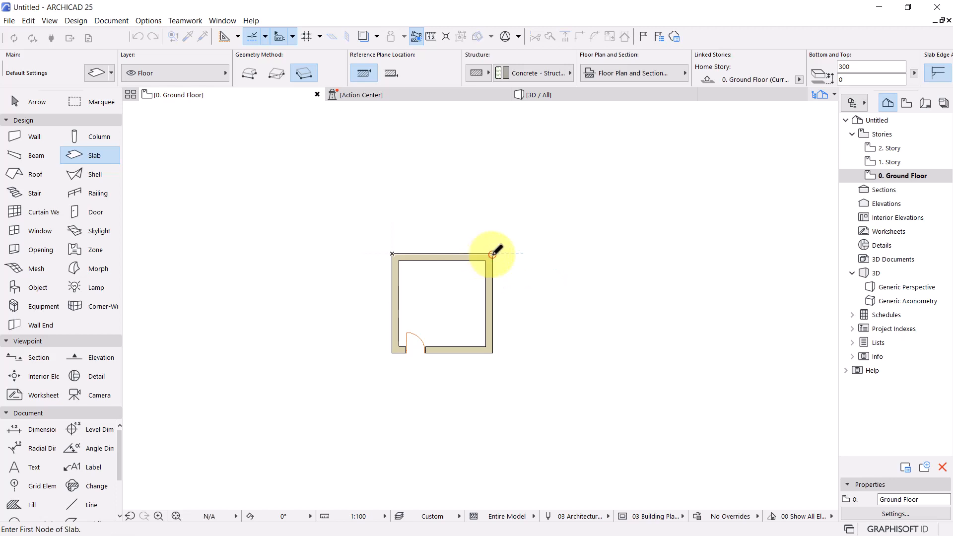
{"action": "left_click", "coordinate": [493, 352]}
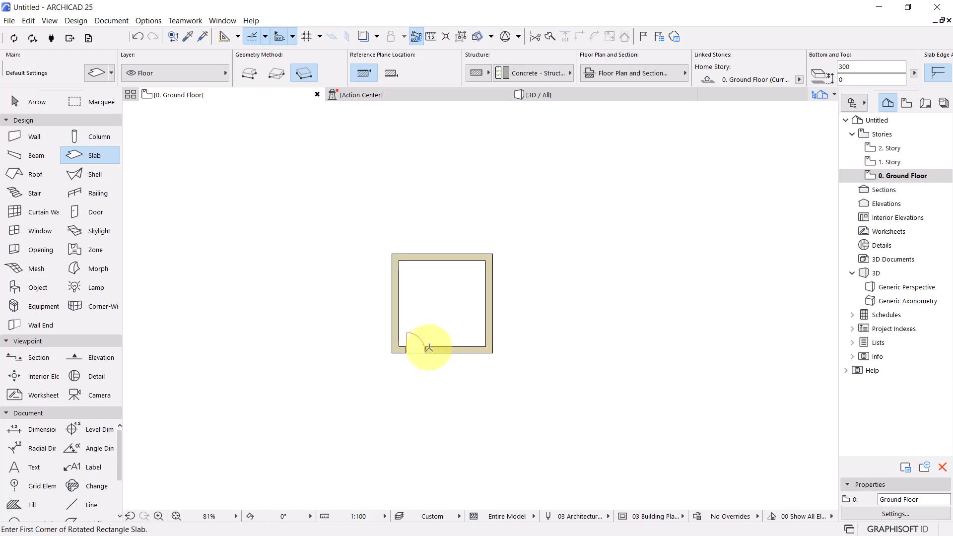
{"action": "key", "text": "Escape"}
{"action": "left_click", "coordinate": [413, 298]}
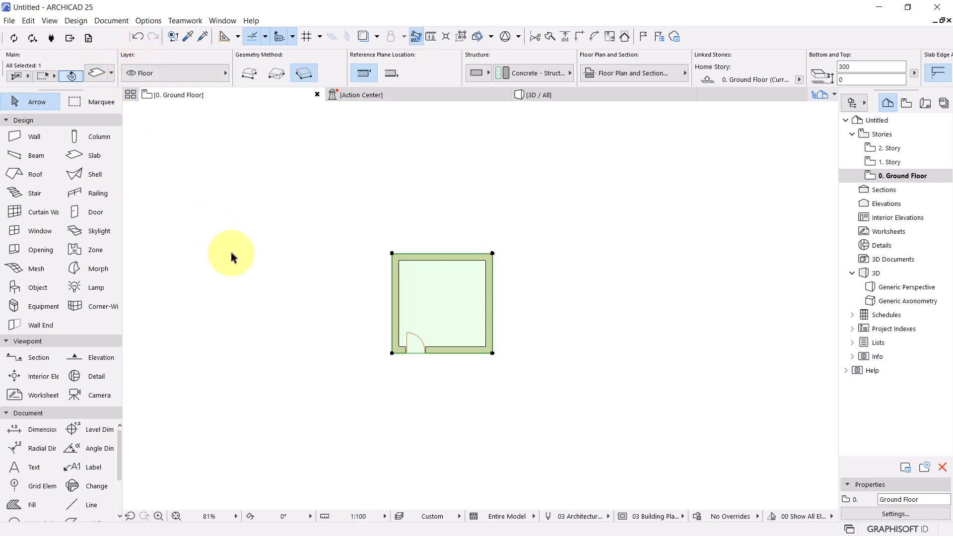
{"action": "left_click", "coordinate": [261, 271]}
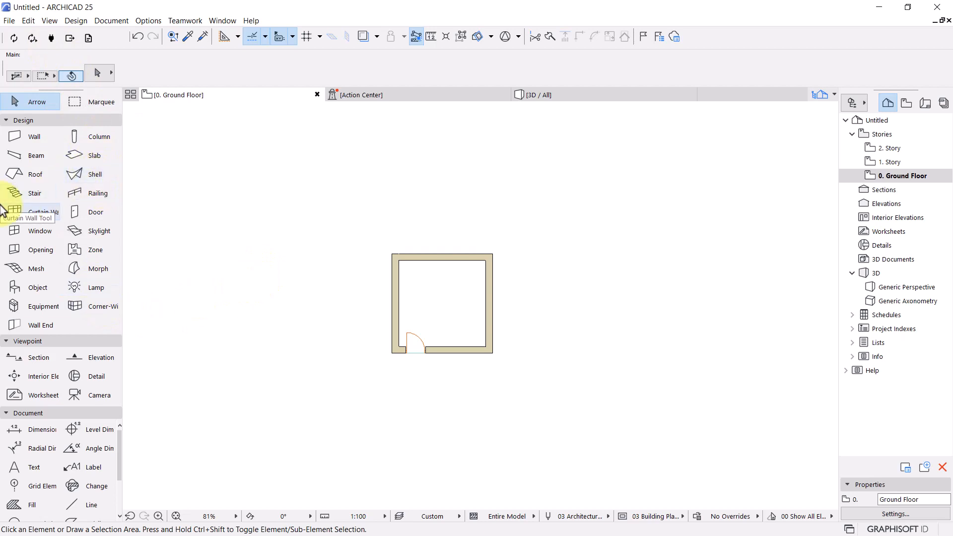
Step: Configure the Roof tool with the Roof layer, the Timber - Roof composite structure and a 5° pitch
{"action": "left_click", "coordinate": [19, 173]}
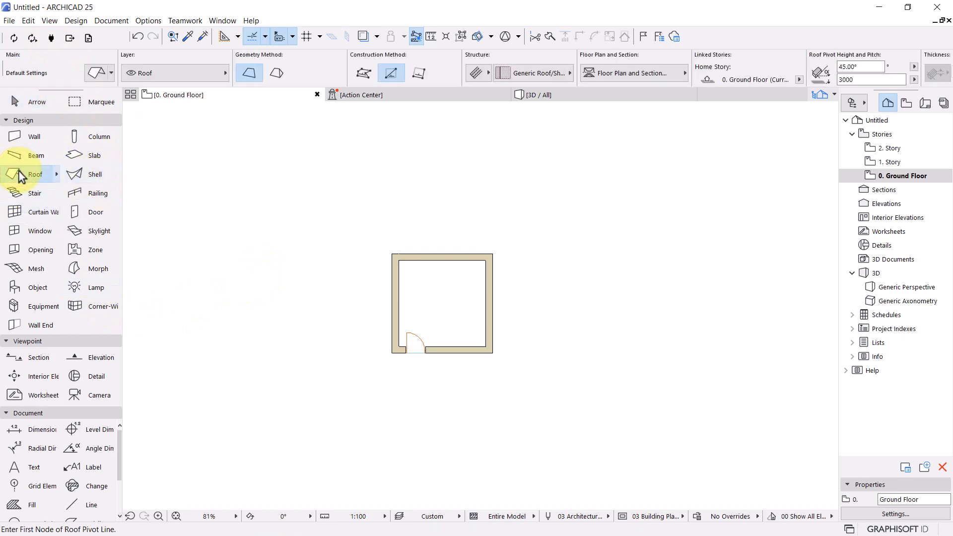
{"action": "left_click", "coordinate": [204, 73]}
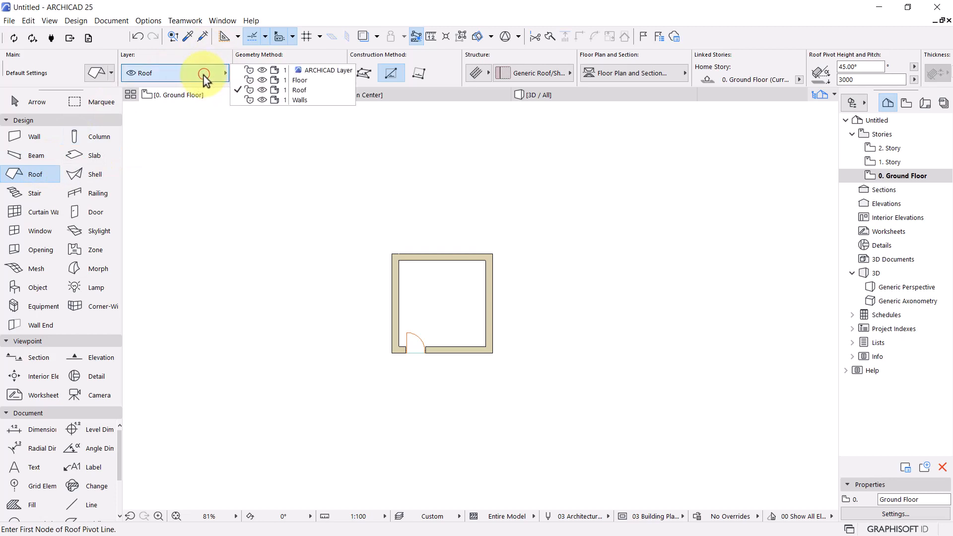
{"action": "left_click", "coordinate": [311, 90]}
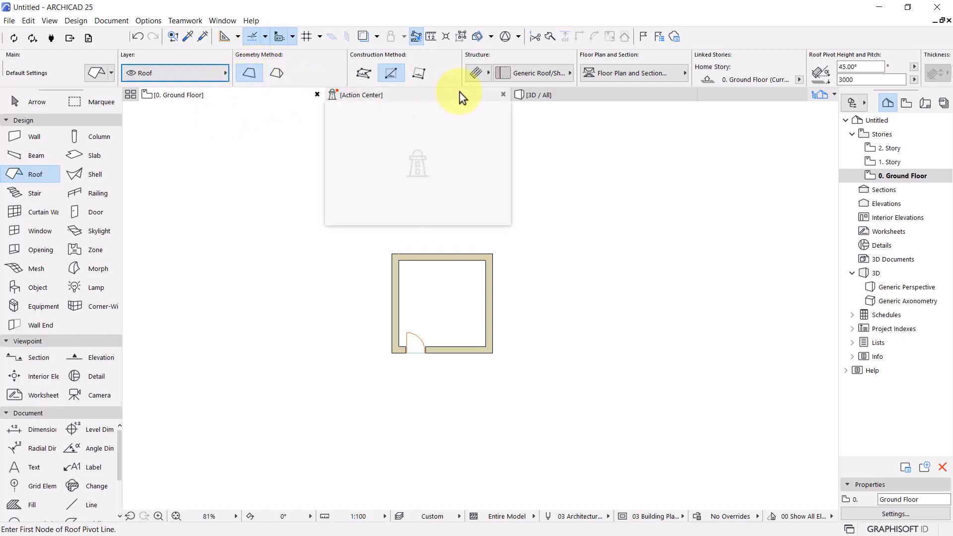
{"action": "left_click", "coordinate": [484, 77]}
{"action": "left_click", "coordinate": [499, 71]}
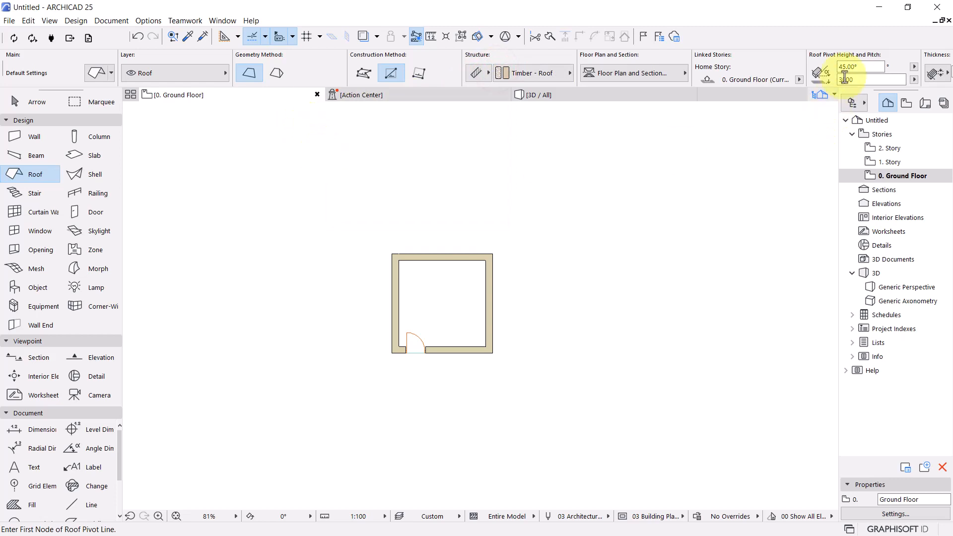
{"action": "left_click", "coordinate": [855, 67]}
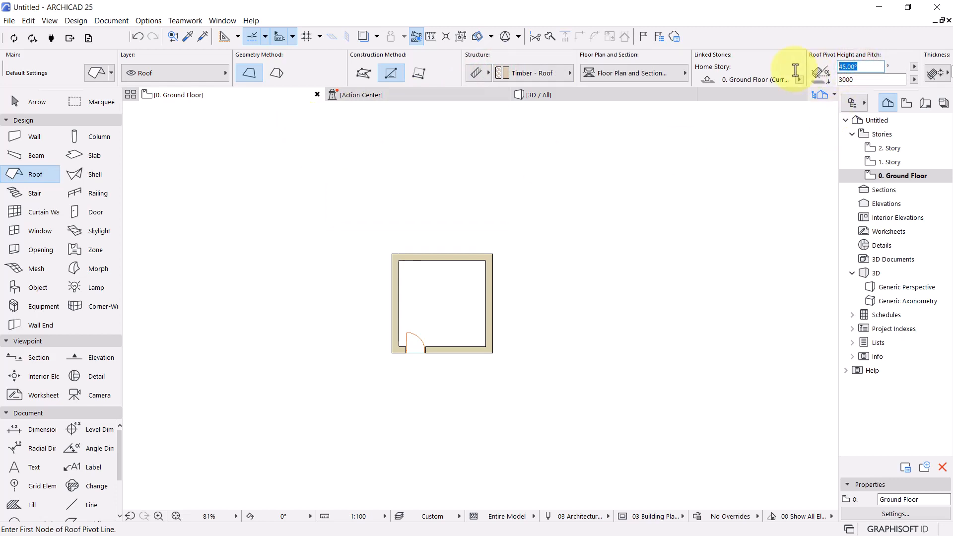
{"action": "type", "text": "5"}
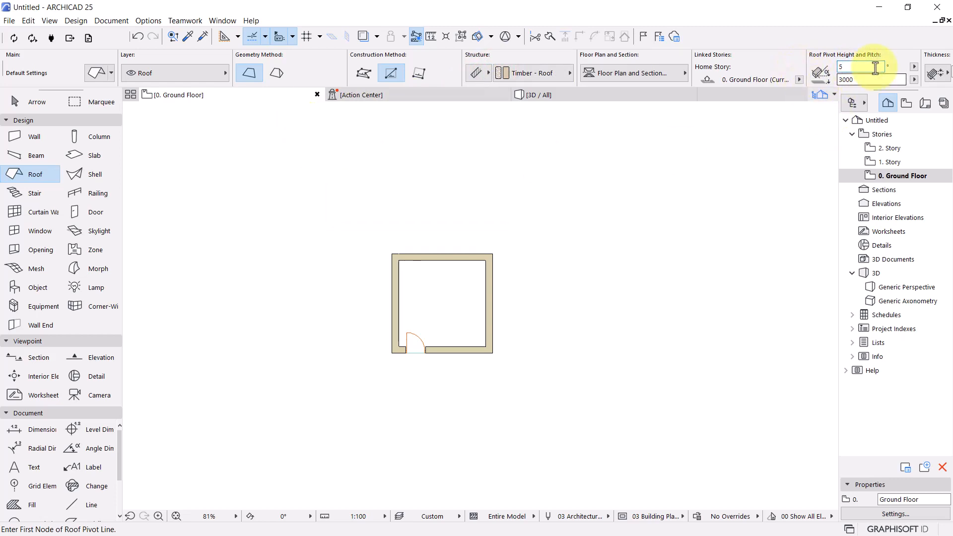
Step: Draw a rectangular single-plane roof over the walls' outline, with its pivot line along the upper wall's outer edge
{"action": "left_click", "coordinate": [393, 254]}
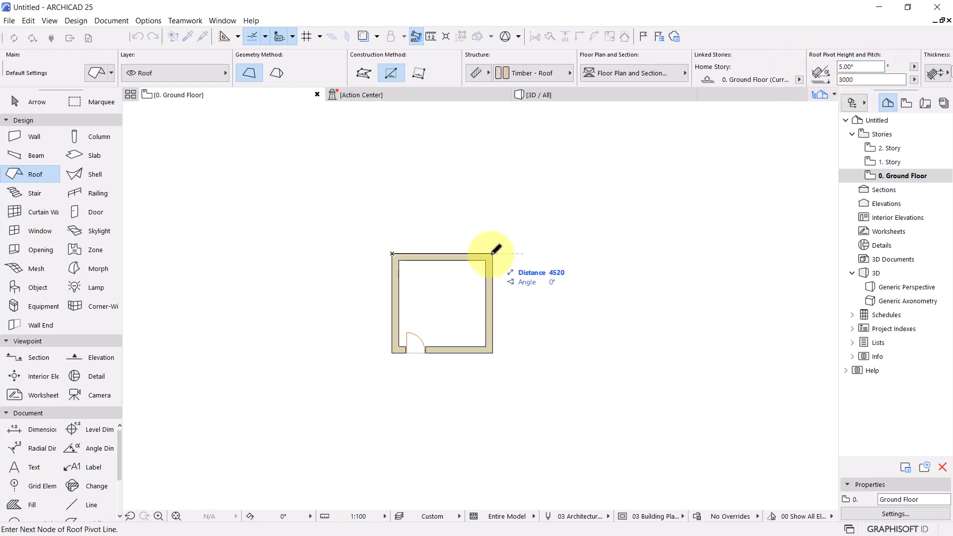
{"action": "left_click", "coordinate": [491, 254]}
{"action": "left_click", "coordinate": [435, 231]}
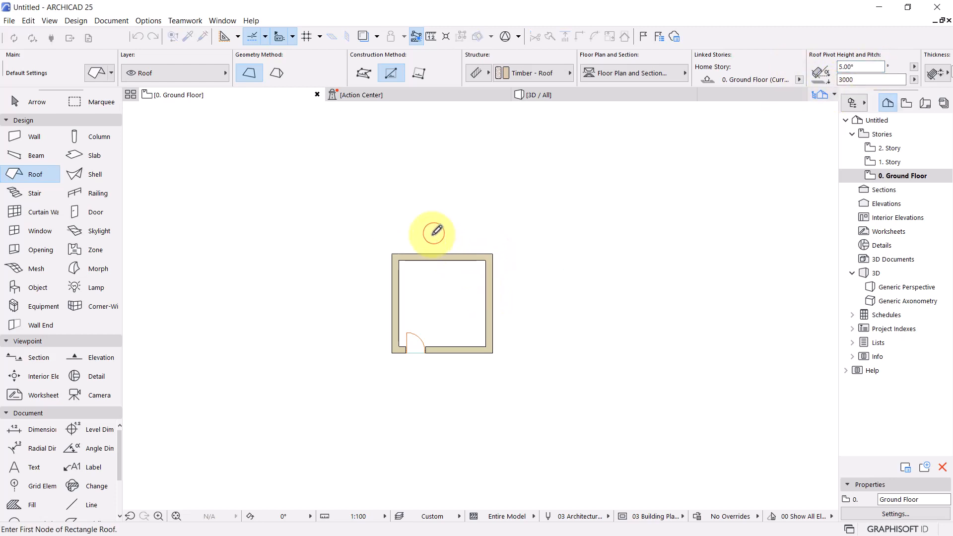
{"action": "left_click", "coordinate": [393, 255]}
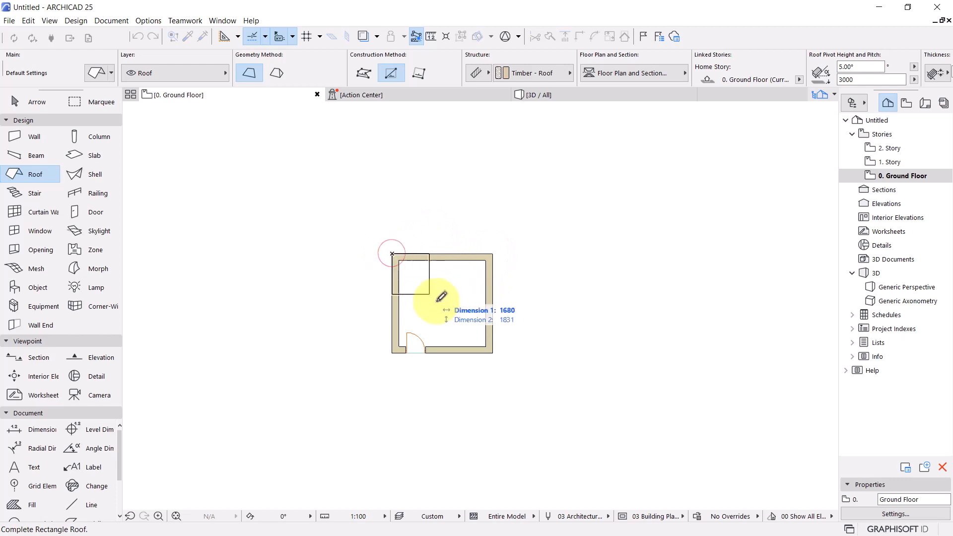
{"action": "left_click", "coordinate": [493, 353]}
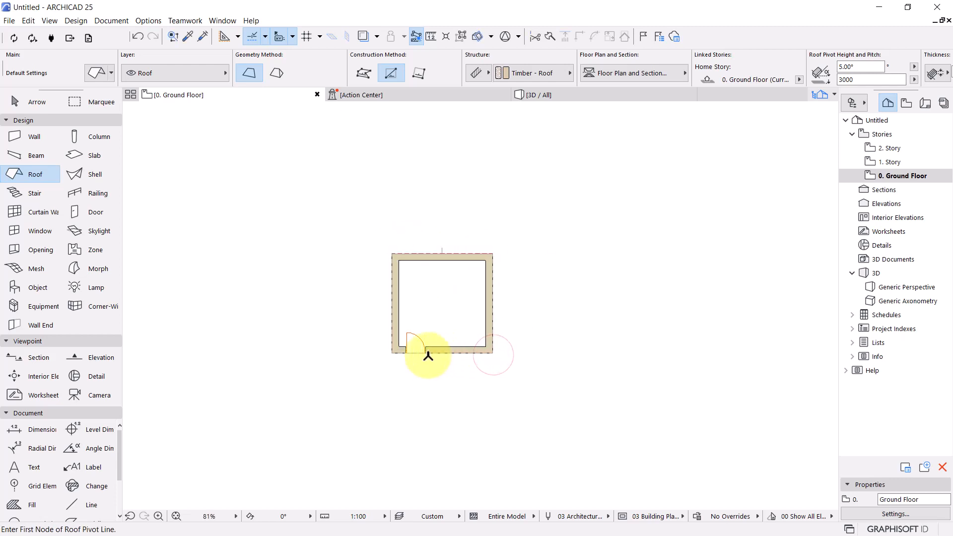
{"action": "key", "text": "Escape"}
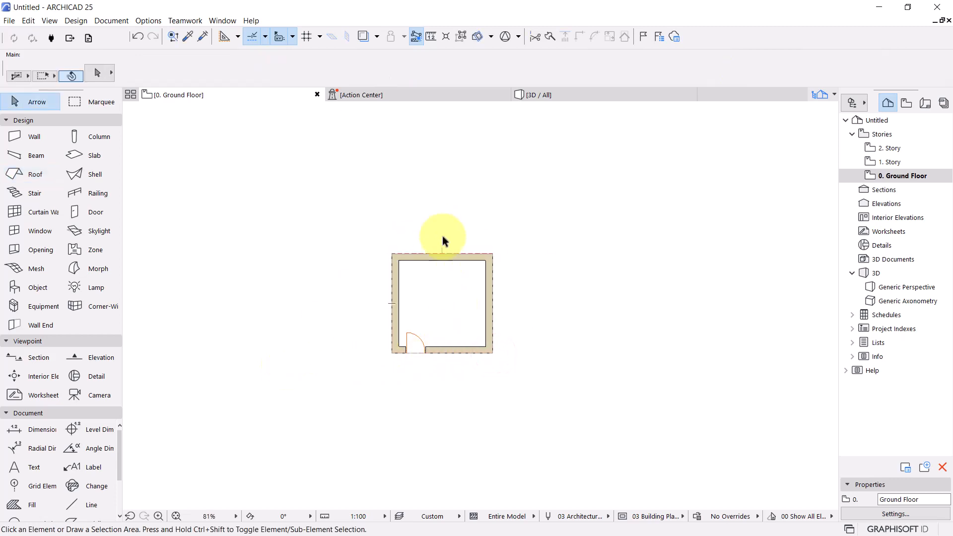
Step: Offset all edges of the roof outward so it overhangs the walls evenly on every side, and deselect it
{"action": "left_click", "coordinate": [22, 175]}
{"action": "left_click", "coordinate": [456, 253], "text": "shift"}
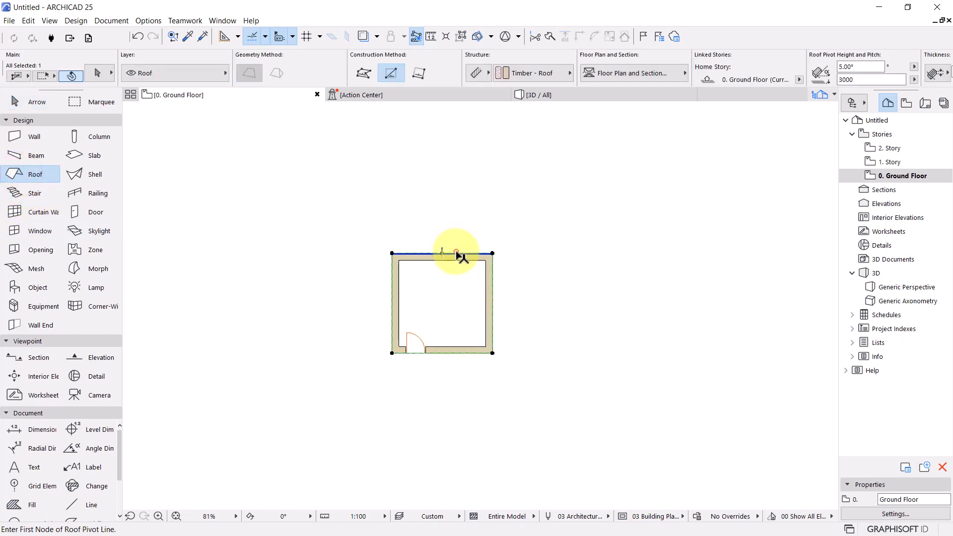
{"action": "left_click", "coordinate": [492, 294]}
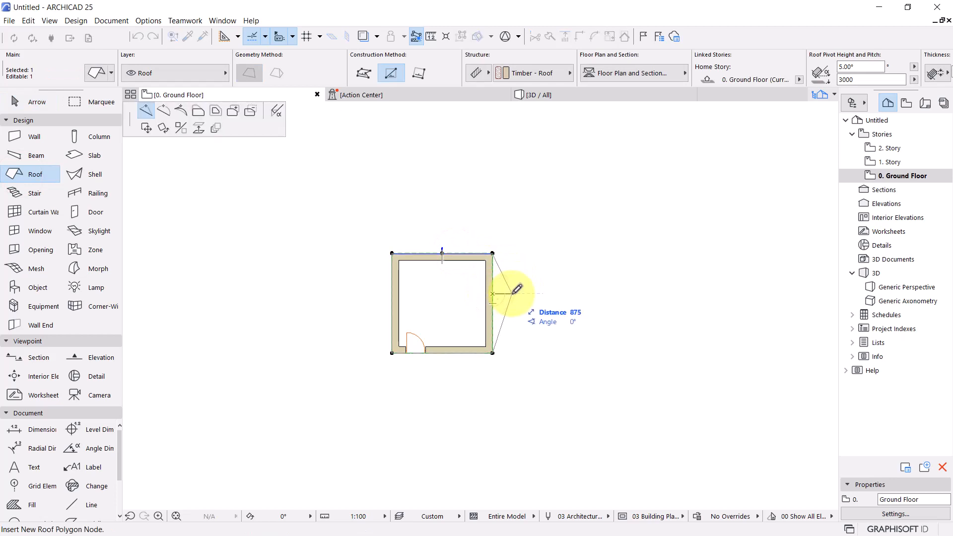
{"action": "left_click", "coordinate": [198, 111]}
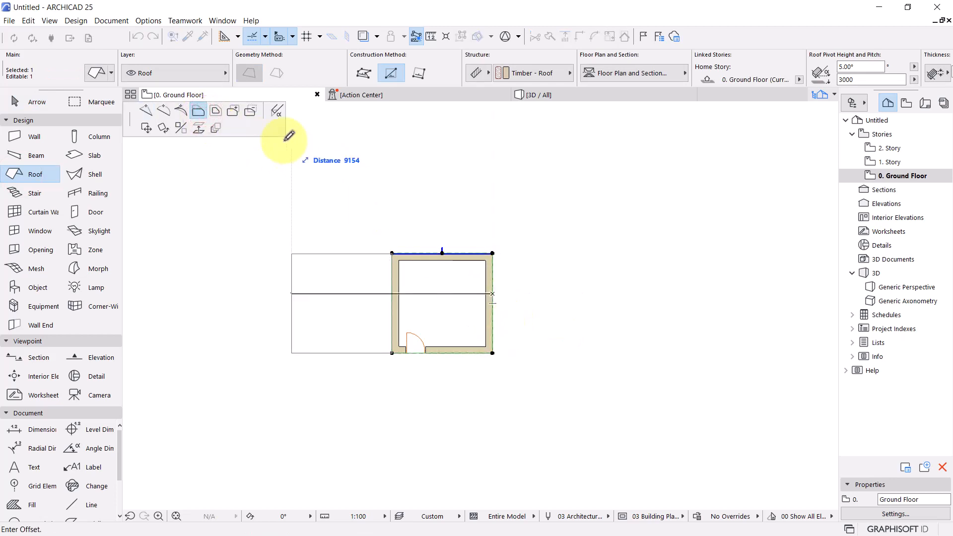
{"action": "left_click", "coordinate": [216, 111]}
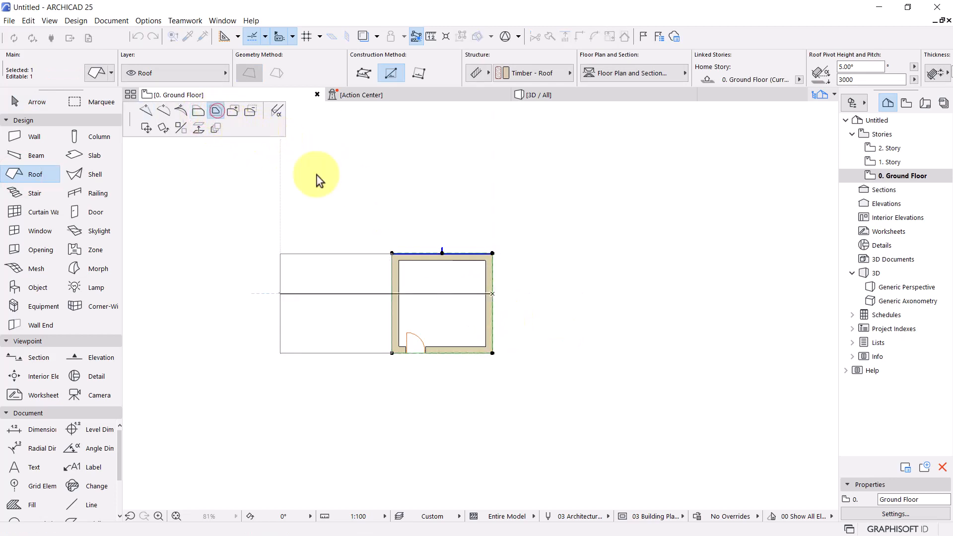
{"action": "left_click", "coordinate": [502, 320]}
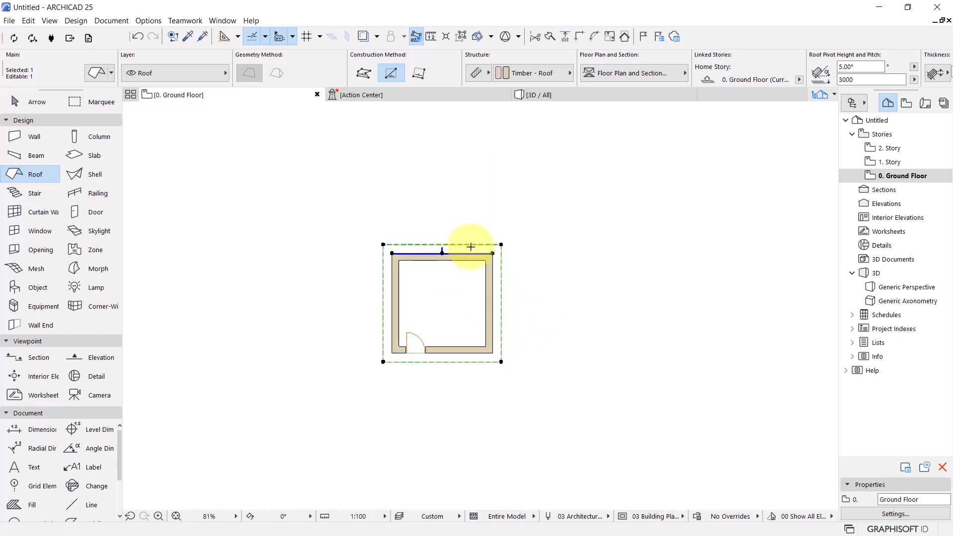
{"action": "key", "text": "Escape"}
{"action": "key", "text": "Escape"}
{"action": "left_click", "coordinate": [548, 394]}
{"action": "left_click", "coordinate": [557, 417]}
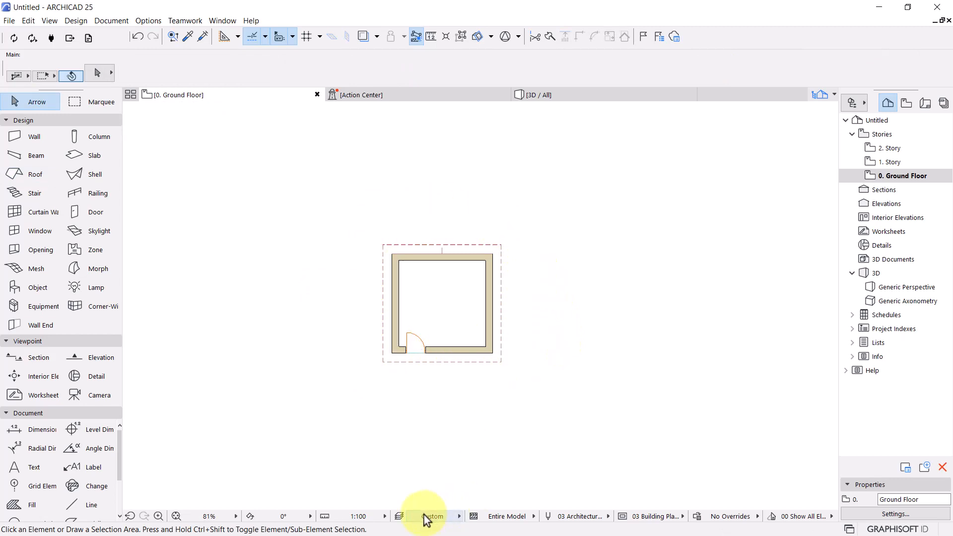
Step: Create a new layer combination named Site in the layer settings and leave it deselected
{"action": "left_click", "coordinate": [400, 518]}
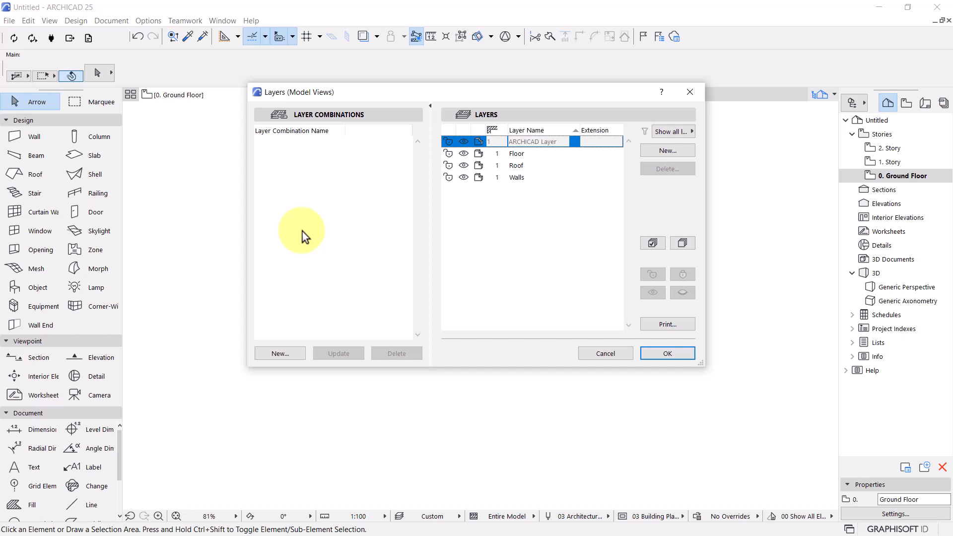
{"action": "left_click", "coordinate": [270, 355]}
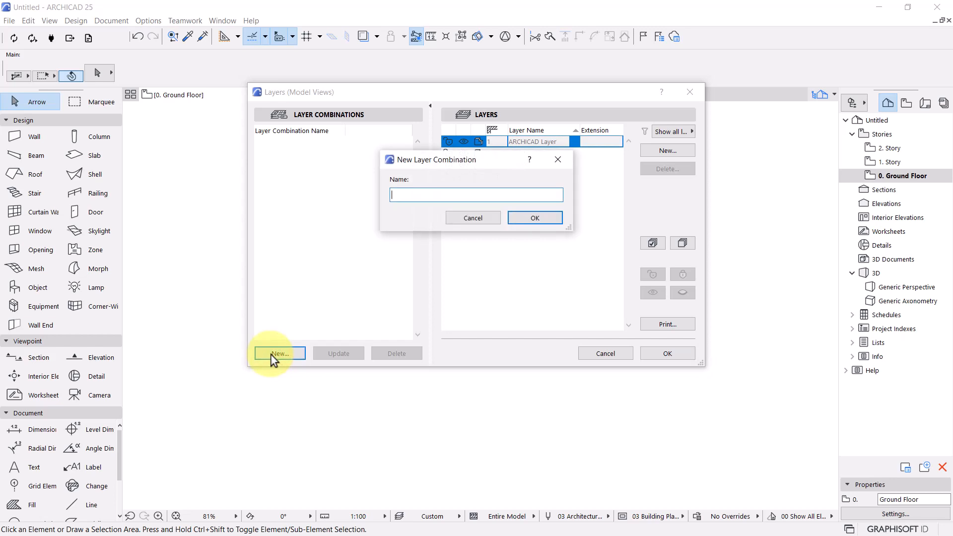
{"action": "type", "text": "Site"}
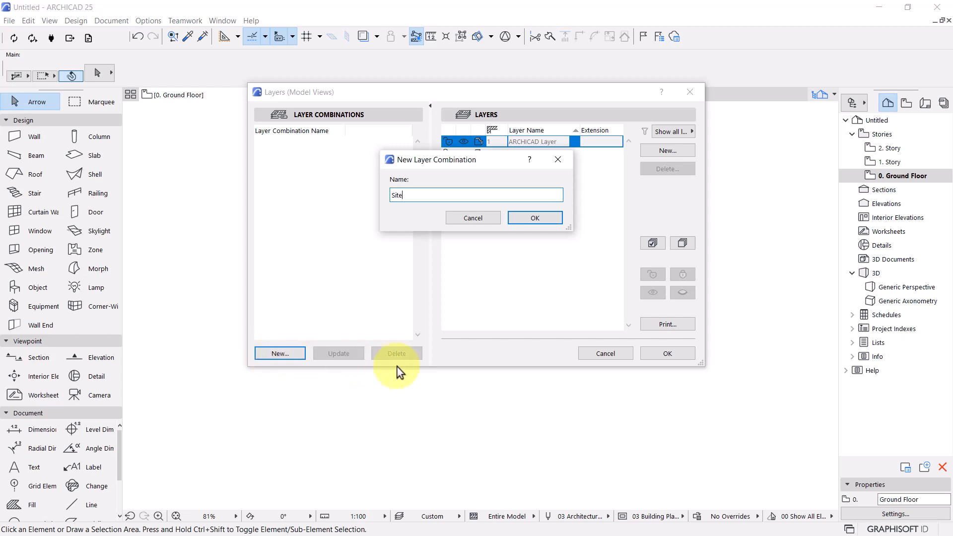
{"action": "left_click", "coordinate": [544, 217]}
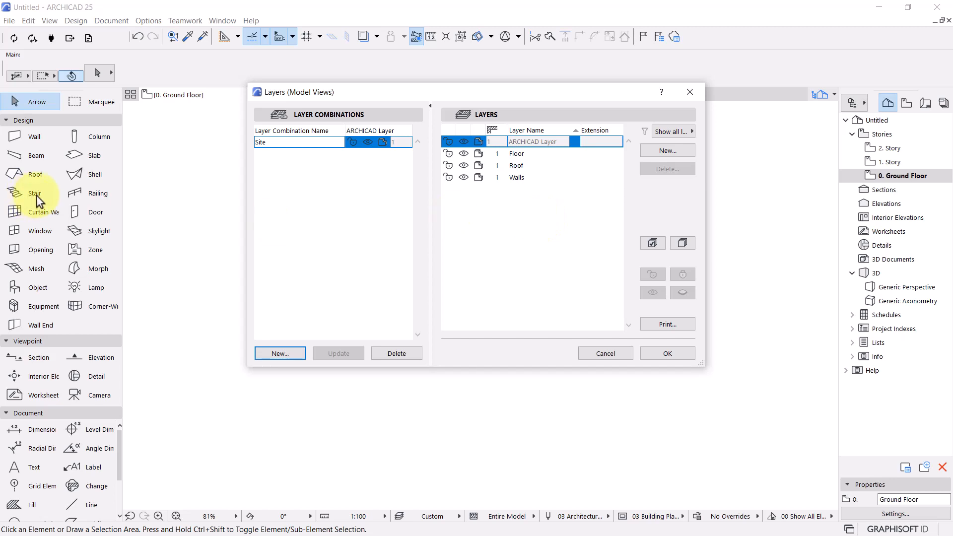
{"action": "left_click", "coordinate": [333, 220]}
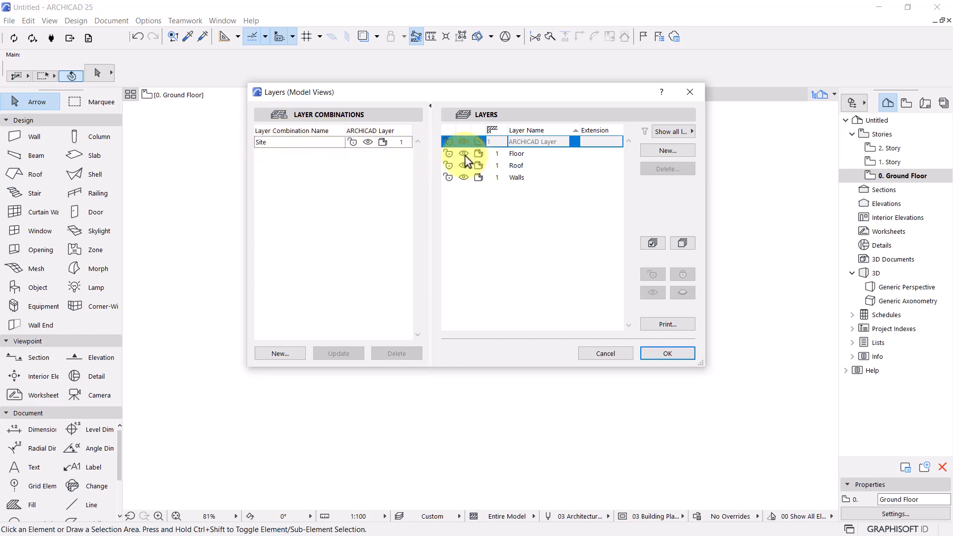
Step: Hide the Roof layer with no layer combination selected, and apply the layer settings to the floor plan
{"action": "left_click", "coordinate": [468, 189]}
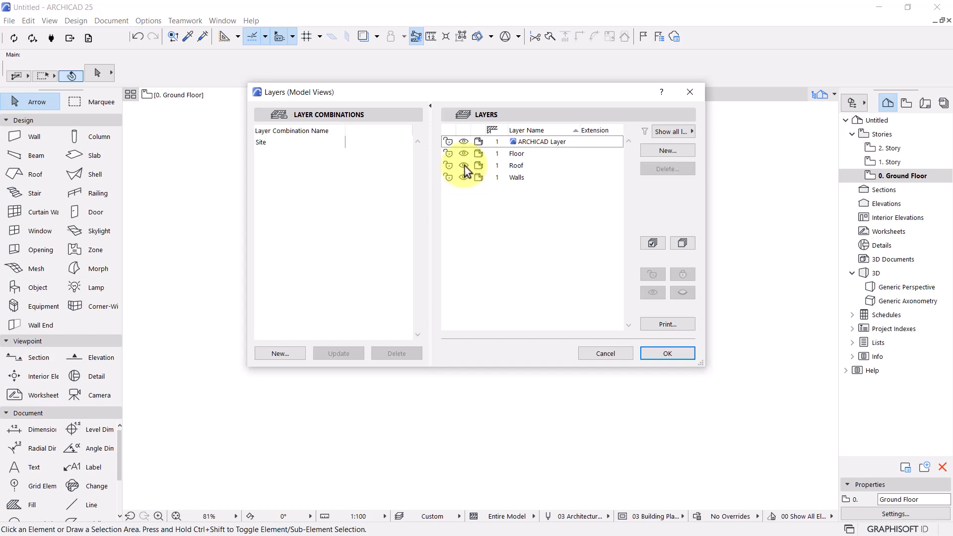
{"action": "left_click", "coordinate": [464, 166]}
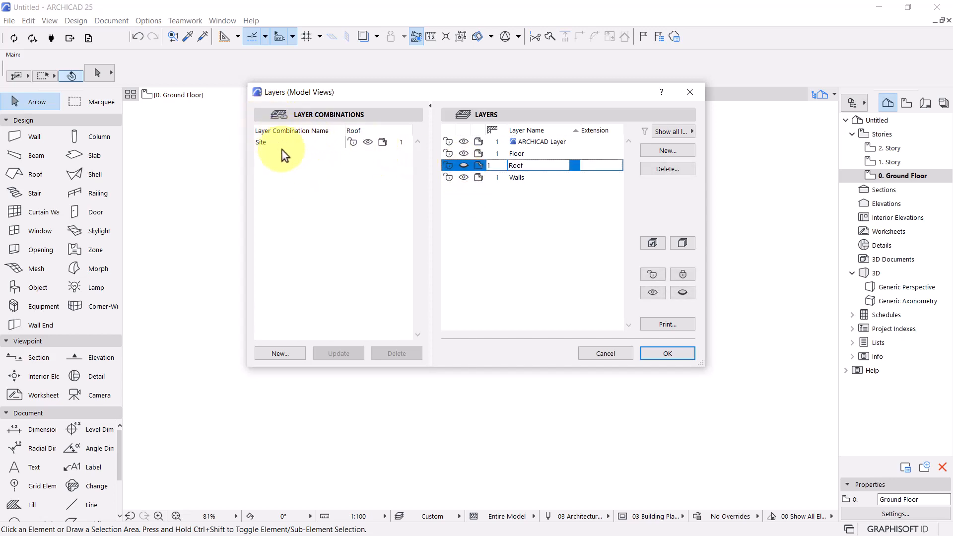
{"action": "left_click", "coordinate": [465, 166]}
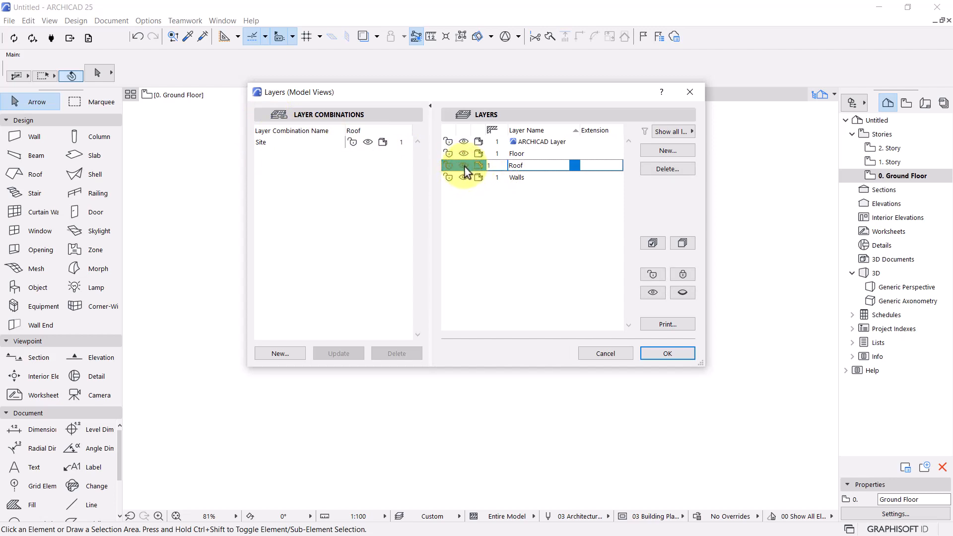
{"action": "left_click", "coordinate": [474, 205]}
{"action": "left_click", "coordinate": [465, 166]}
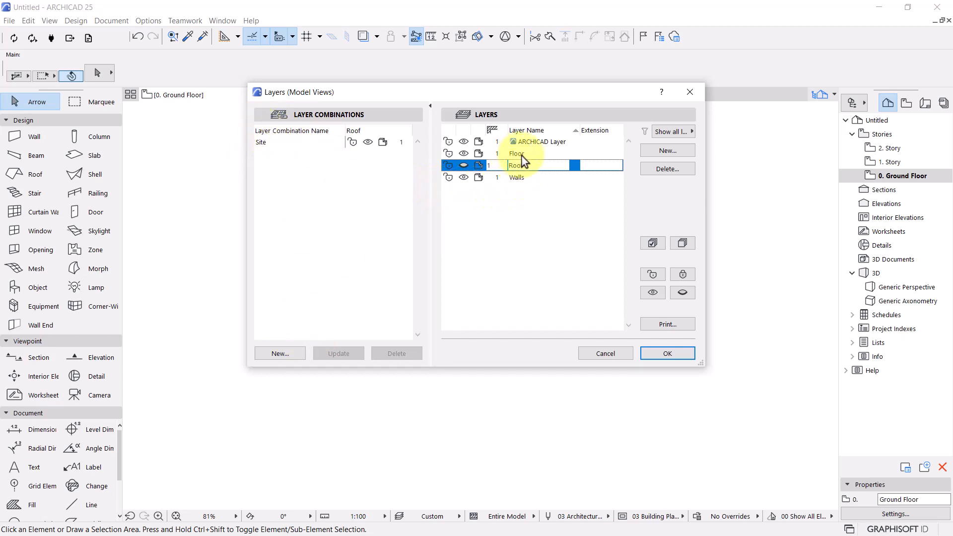
{"action": "key", "text": "BackSpace"}
{"action": "left_click", "coordinate": [538, 231]}
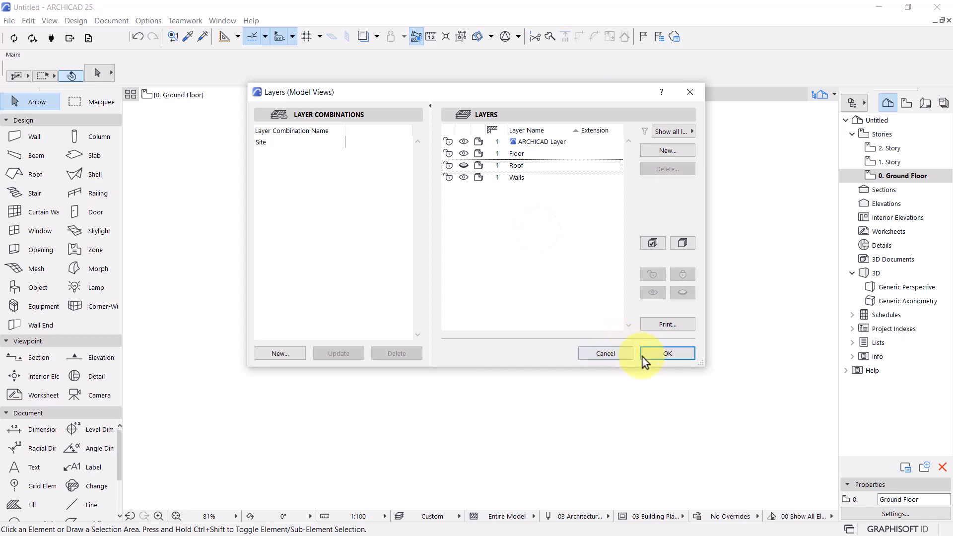
{"action": "left_click", "coordinate": [667, 354]}
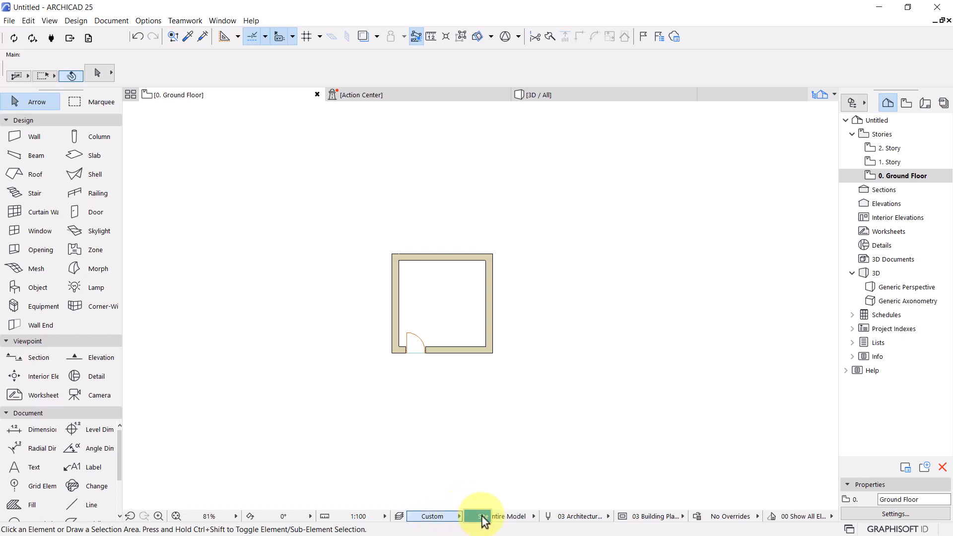
Step: Switch the floor plan to the Site layer combination and view the roof outline
{"action": "left_click", "coordinate": [484, 519]}
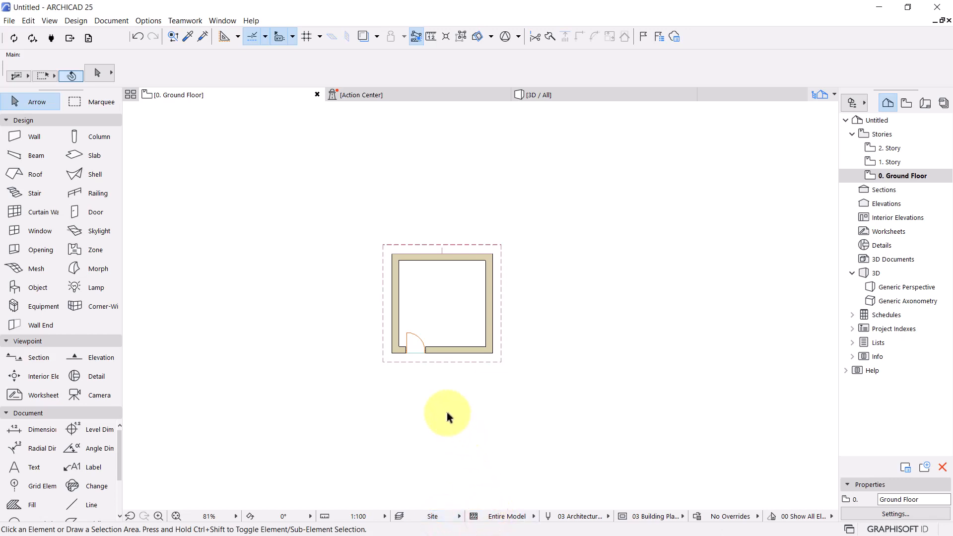
{"action": "scroll", "coordinate": [445, 412], "scroll_direction": "up", "scroll_amount": 2}
{"action": "scroll", "coordinate": [445, 415], "scroll_direction": "down", "scroll_amount": 2}
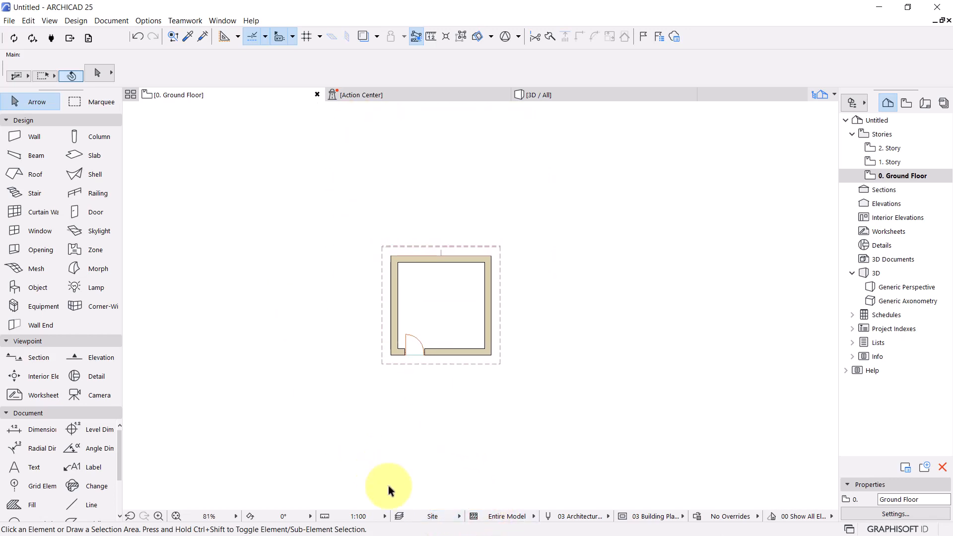
Step: Hide the Roof layer within the Site layer combination, update the combination and apply the layer settings
{"action": "left_click", "coordinate": [400, 517]}
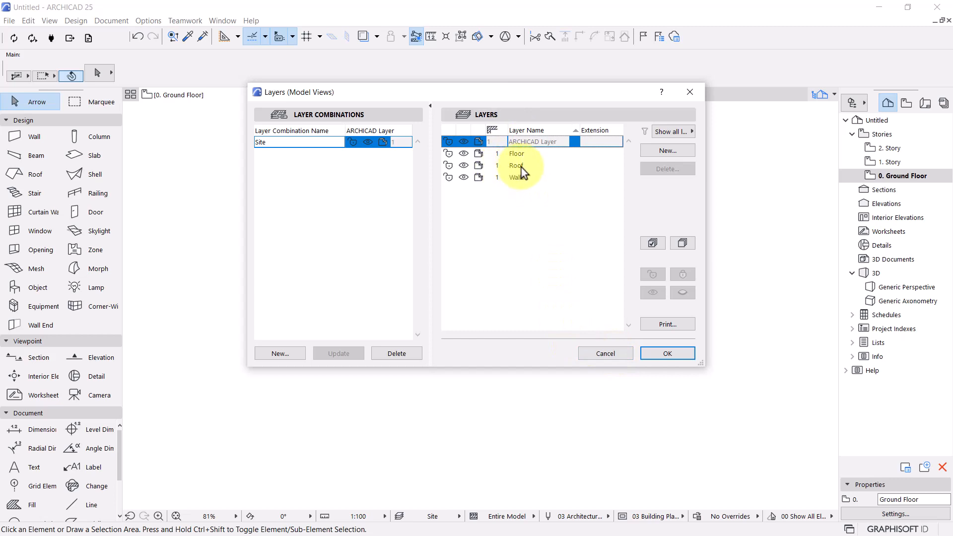
{"action": "left_click", "coordinate": [464, 165]}
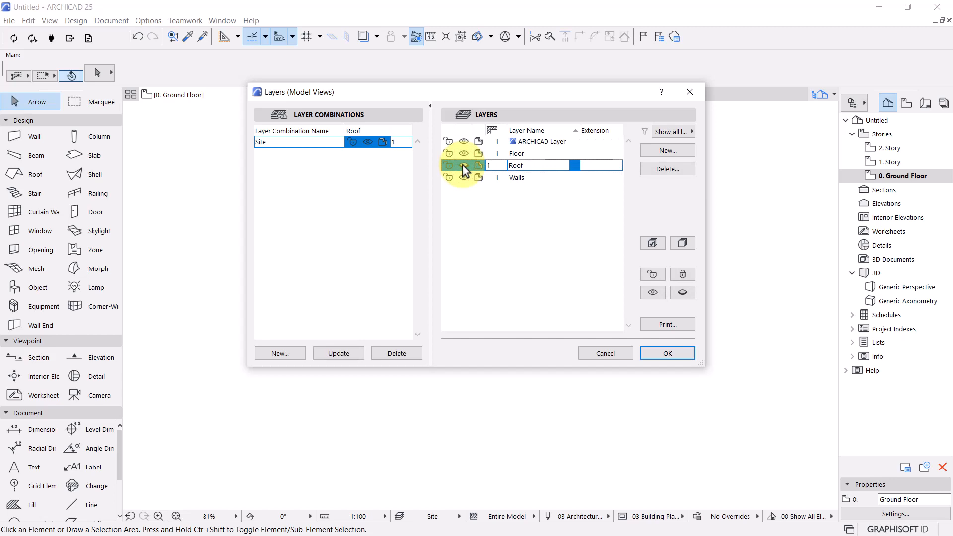
{"action": "left_click", "coordinate": [463, 165]}
{"action": "left_click", "coordinate": [345, 354]}
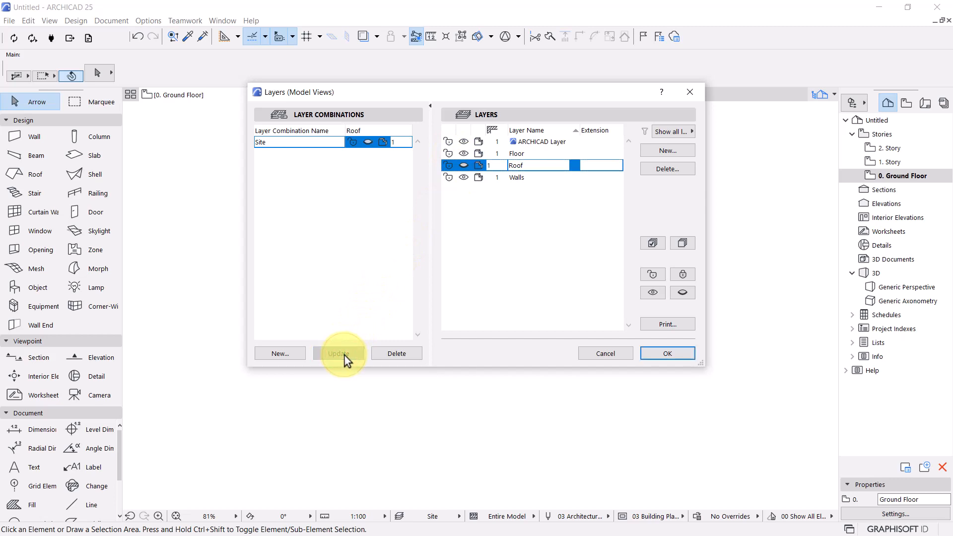
{"action": "left_click", "coordinate": [666, 353]}
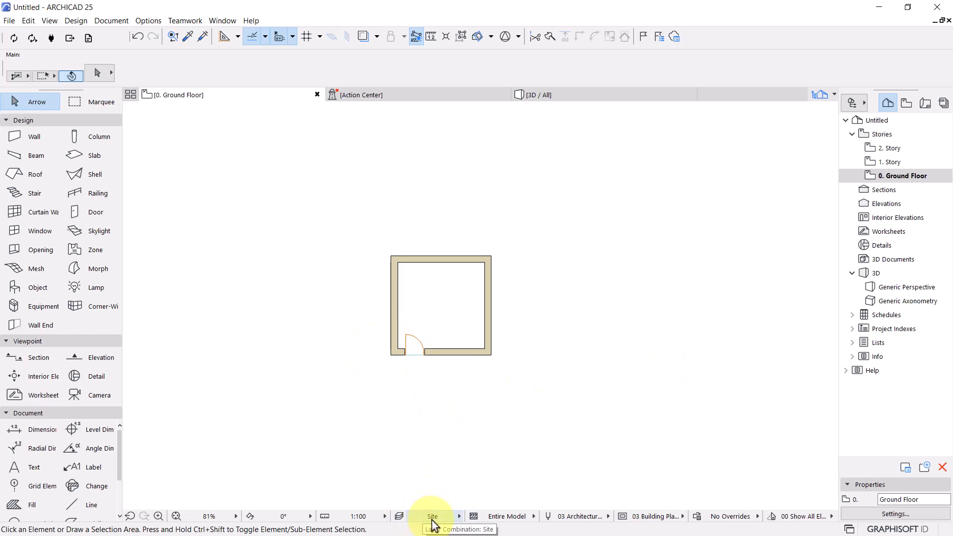
Step: Select the walls and the slab in the floor plan to check their layers, and clear the selection
{"action": "scroll", "coordinate": [480, 388], "scroll_direction": "up", "scroll_amount": 2}
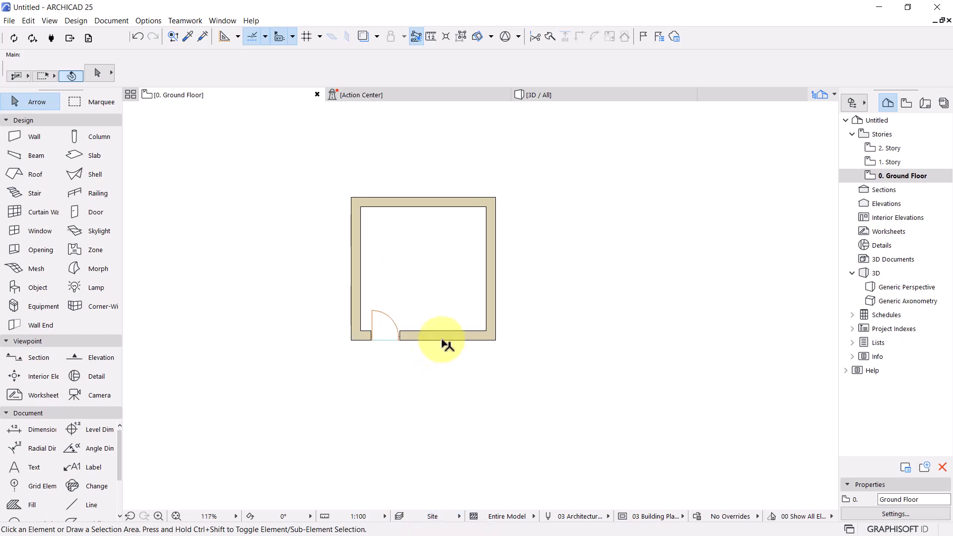
{"action": "left_click", "coordinate": [457, 332]}
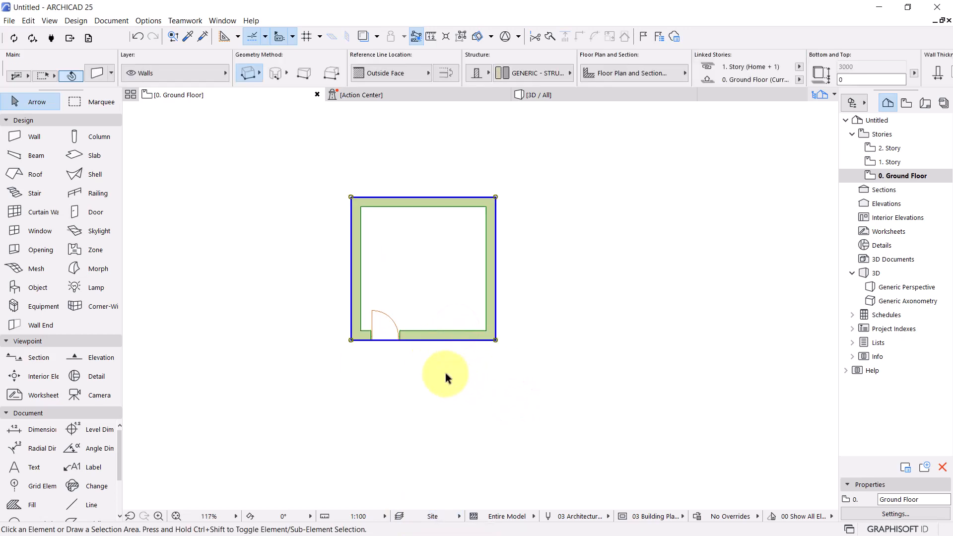
{"action": "left_click", "coordinate": [436, 314]}
{"action": "left_click", "coordinate": [430, 303]}
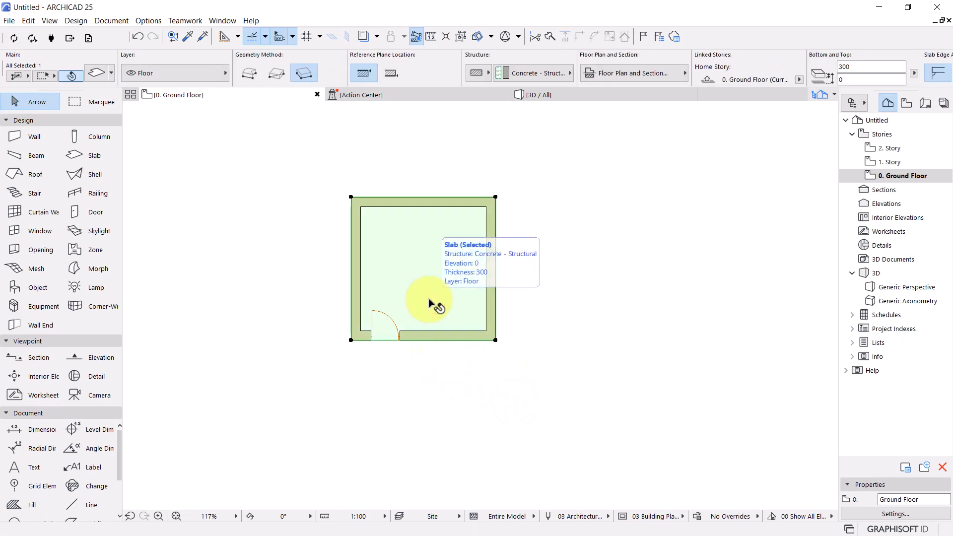
{"action": "left_click", "coordinate": [475, 382]}
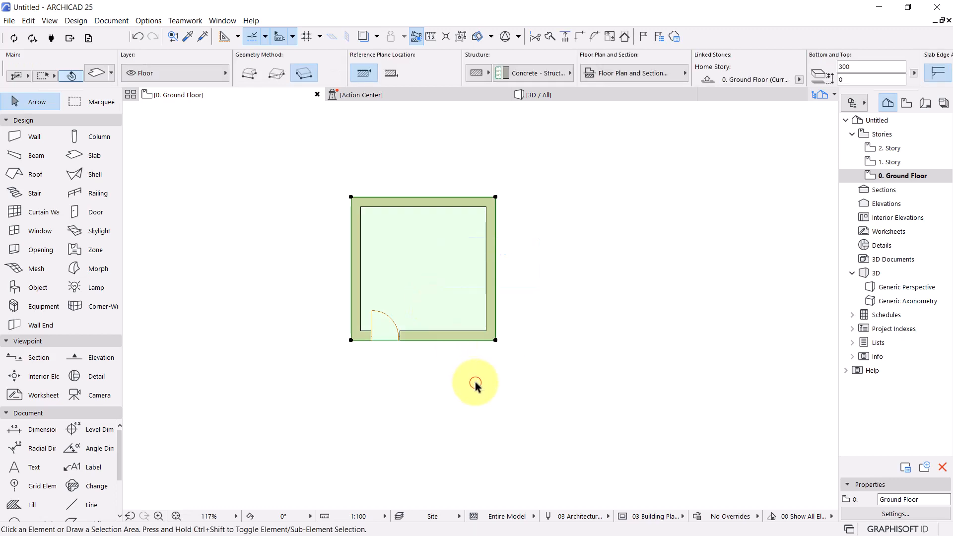
{"action": "left_click", "coordinate": [295, 292]}
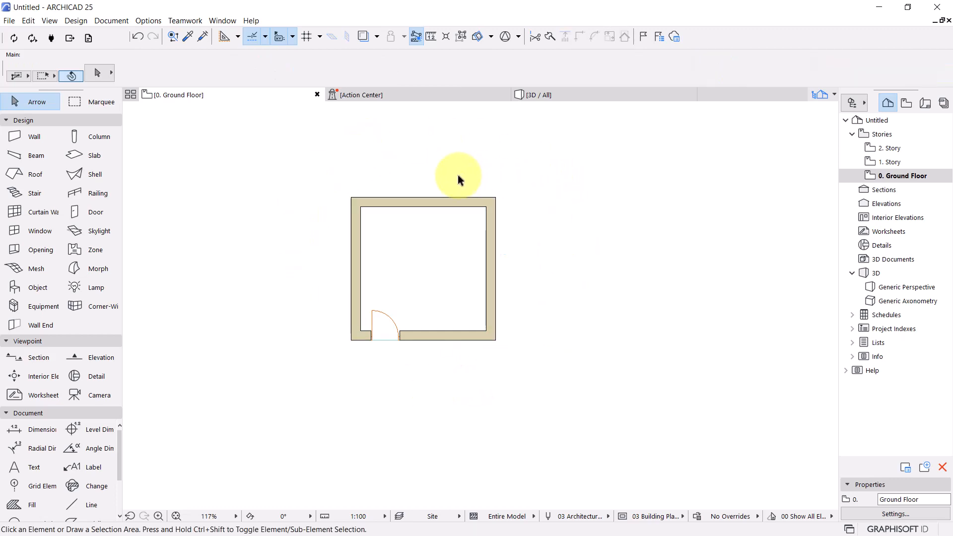
Step: Create a second layer combination named Floor plan in the layer settings
{"action": "left_click", "coordinate": [398, 516]}
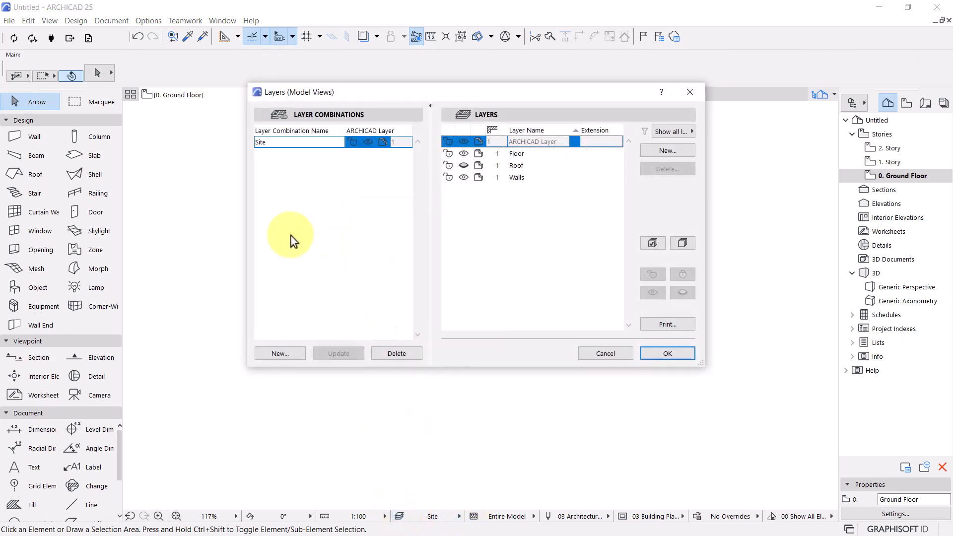
{"action": "left_click", "coordinate": [286, 354]}
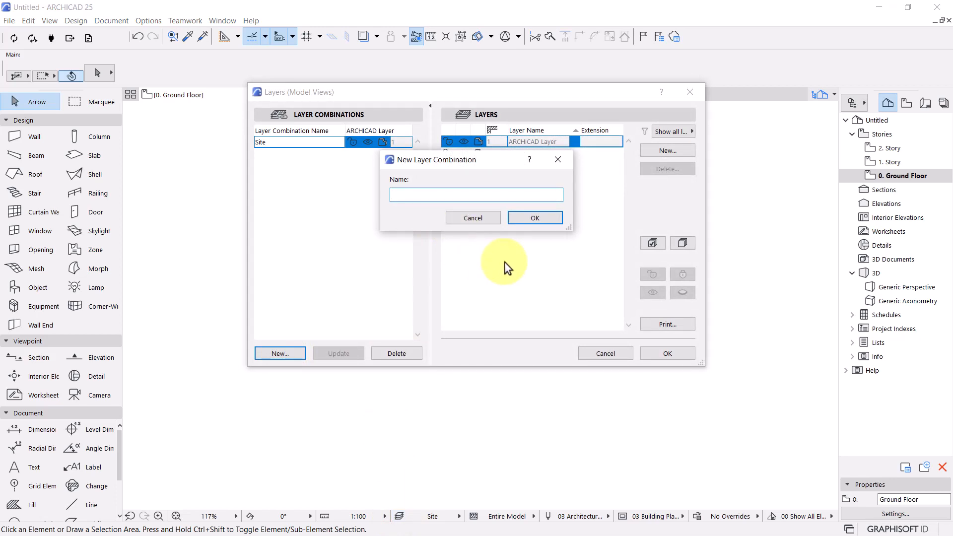
{"action": "type", "text": "Floor plan"}
{"action": "left_click", "coordinate": [538, 221]}
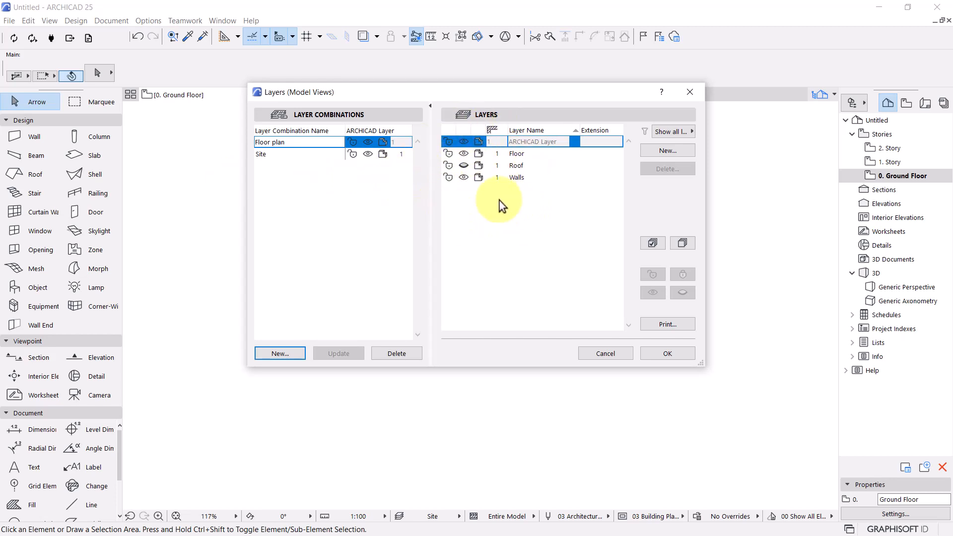
Step: Hide the Floor layer for the Floor plan layer combination and update the combination
{"action": "left_click", "coordinate": [349, 201]}
{"action": "left_click", "coordinate": [311, 143]}
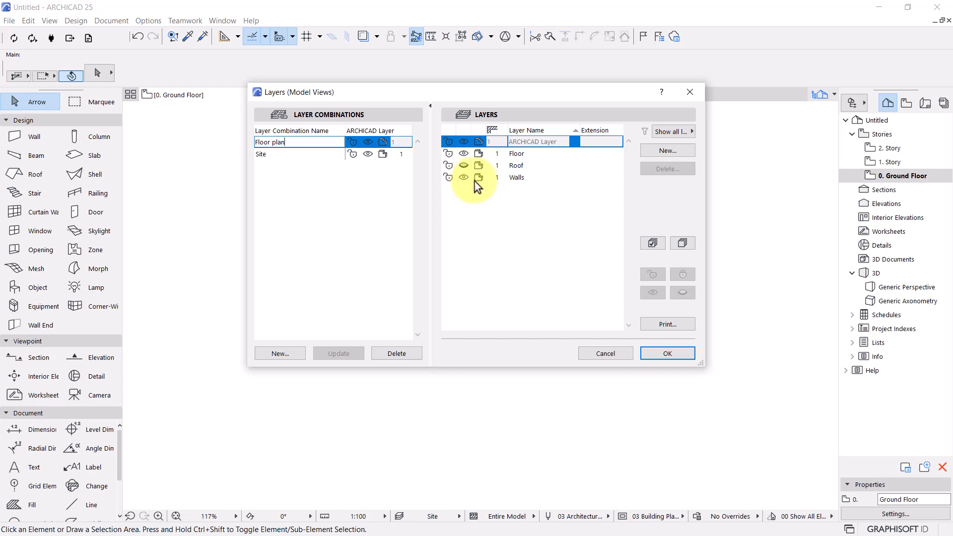
{"action": "left_click", "coordinate": [466, 163]}
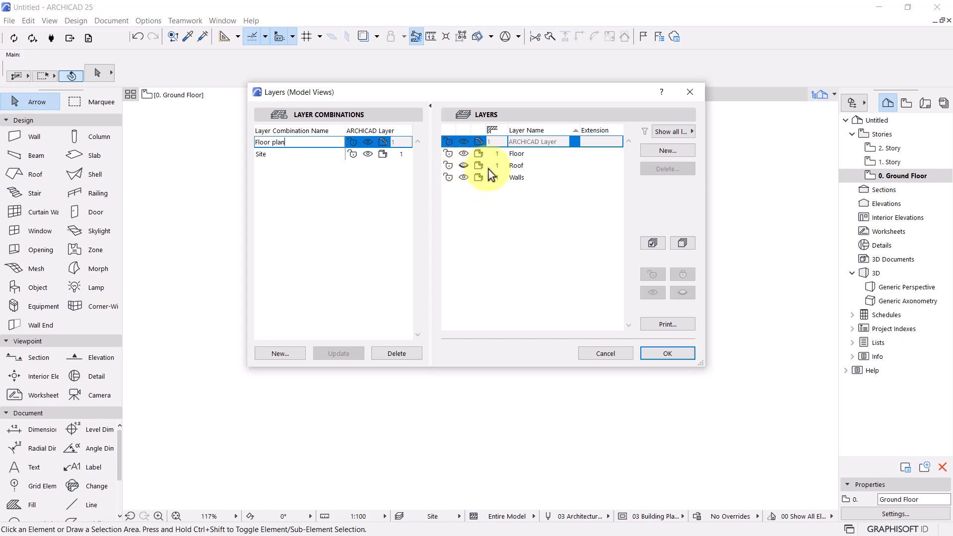
{"action": "left_click", "coordinate": [465, 154]}
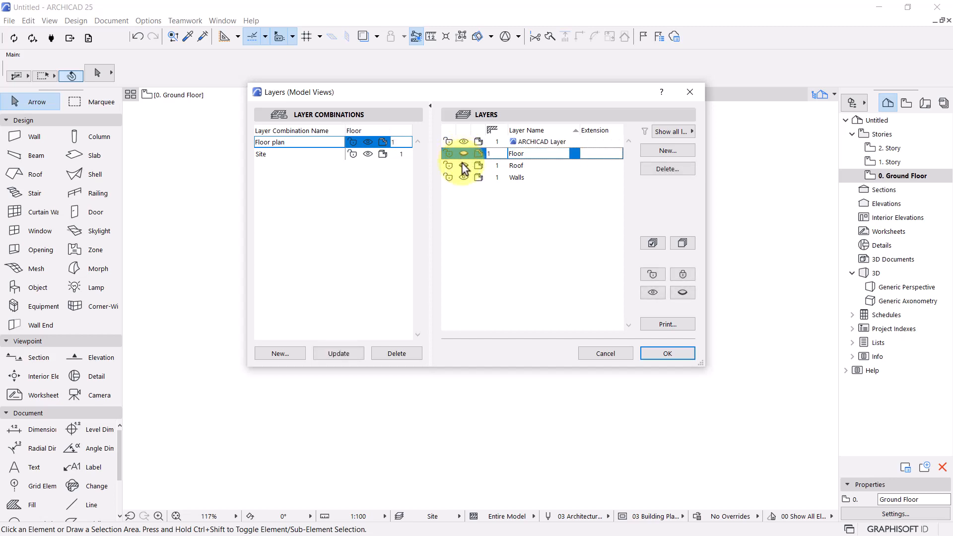
{"action": "left_click", "coordinate": [352, 355]}
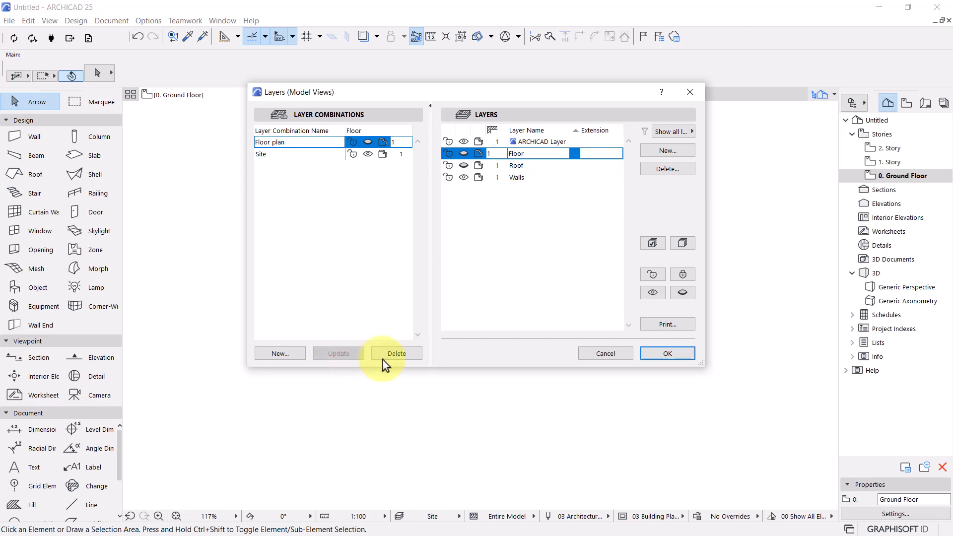
Step: Apply the layer settings, and select the wall and the door in the floor plan to check them
{"action": "left_click", "coordinate": [660, 358]}
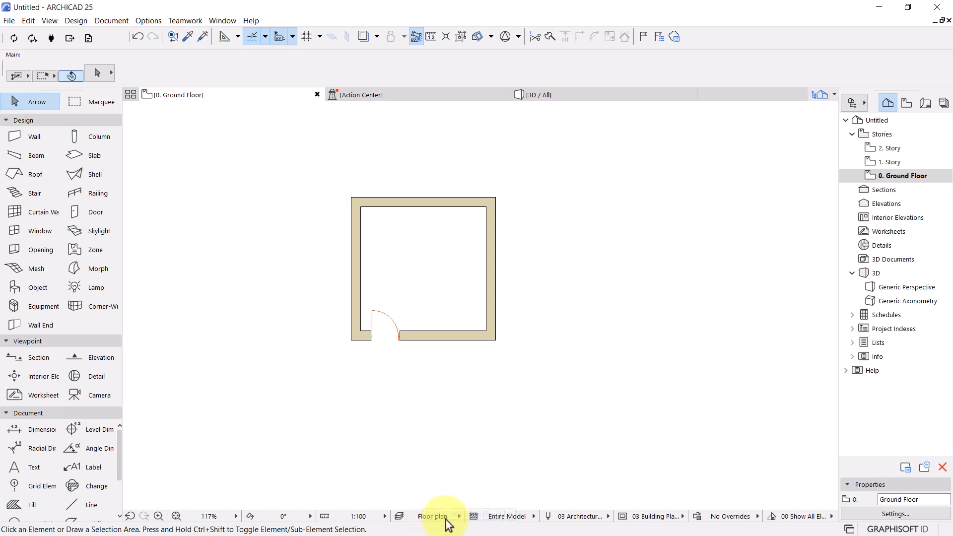
{"action": "left_click", "coordinate": [417, 341]}
{"action": "left_click", "coordinate": [287, 267]}
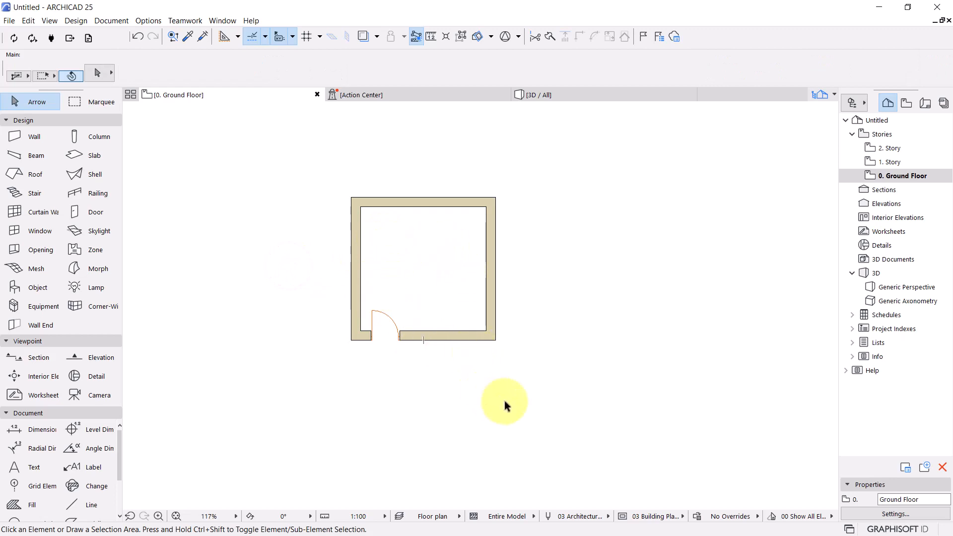
{"action": "left_click", "coordinate": [373, 313]}
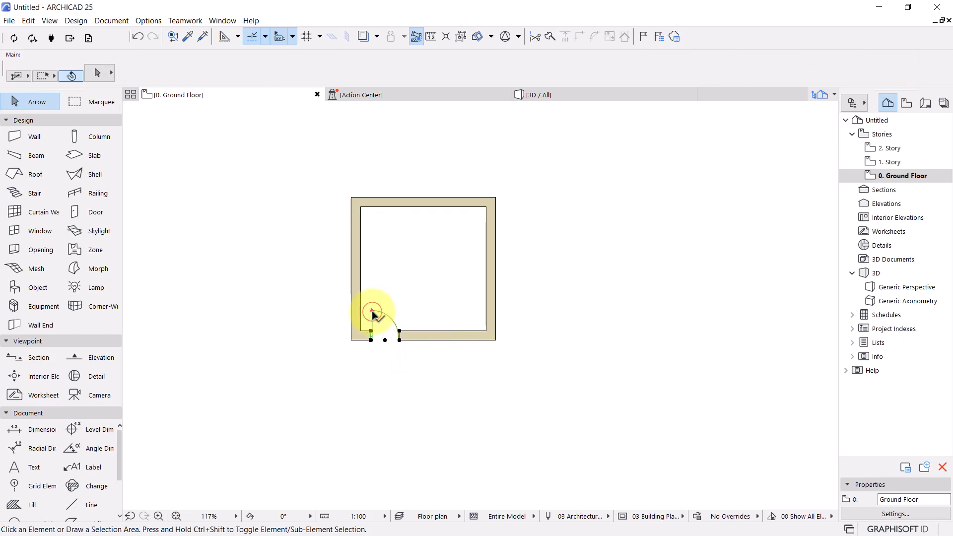
{"action": "left_click", "coordinate": [388, 395]}
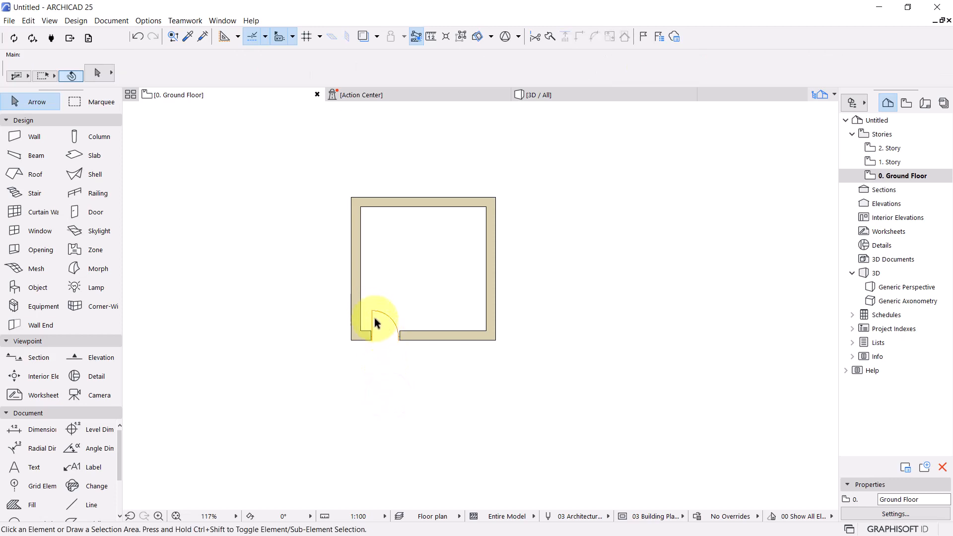
{"action": "left_click", "coordinate": [373, 312]}
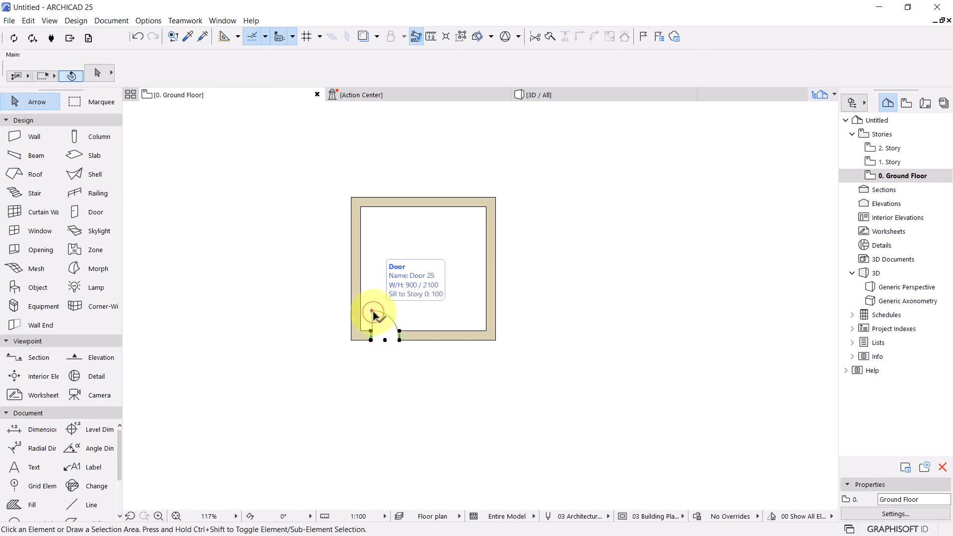
{"action": "left_click", "coordinate": [389, 369]}
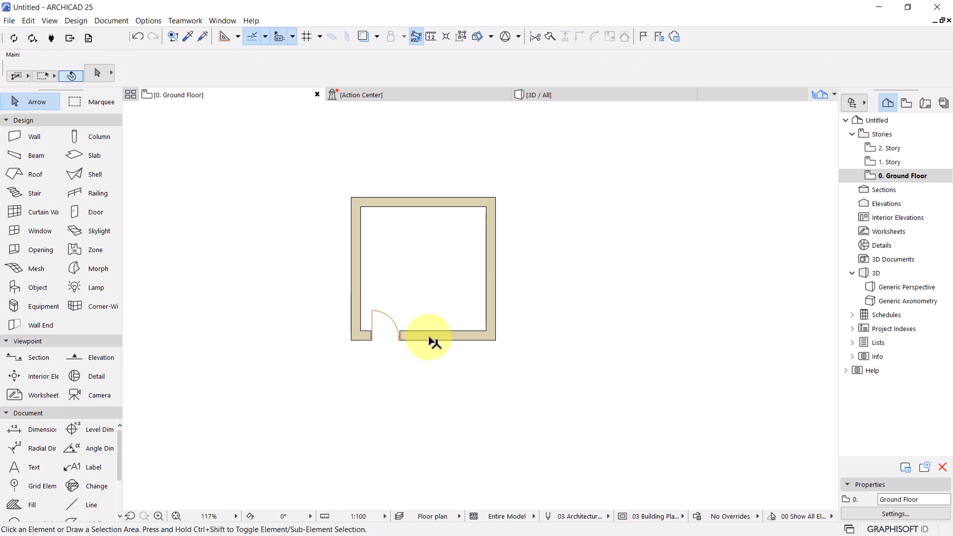
Step: Select the walls around the door opening to check their assigned layer, and clear the selection
{"action": "scroll", "coordinate": [416, 355], "scroll_direction": "up", "scroll_amount": 3}
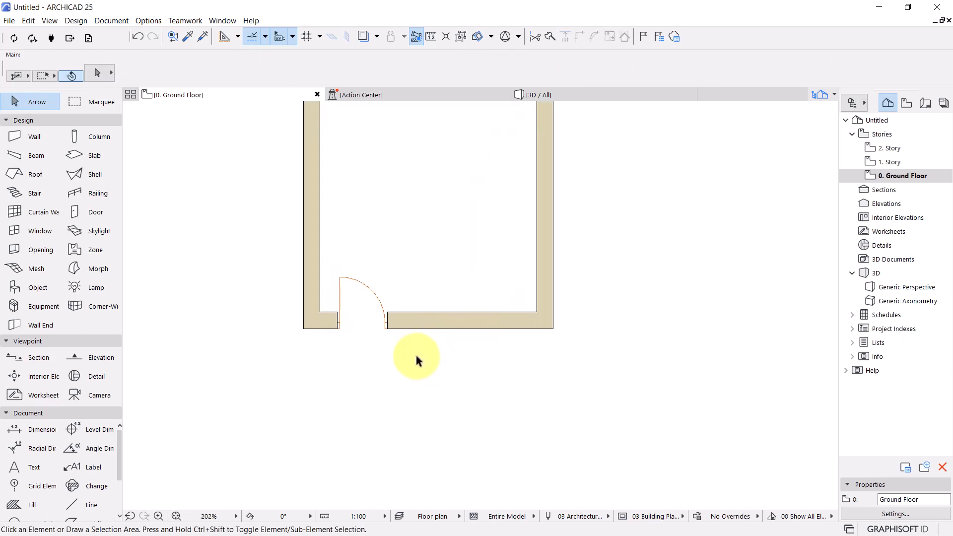
{"action": "left_click", "coordinate": [418, 314]}
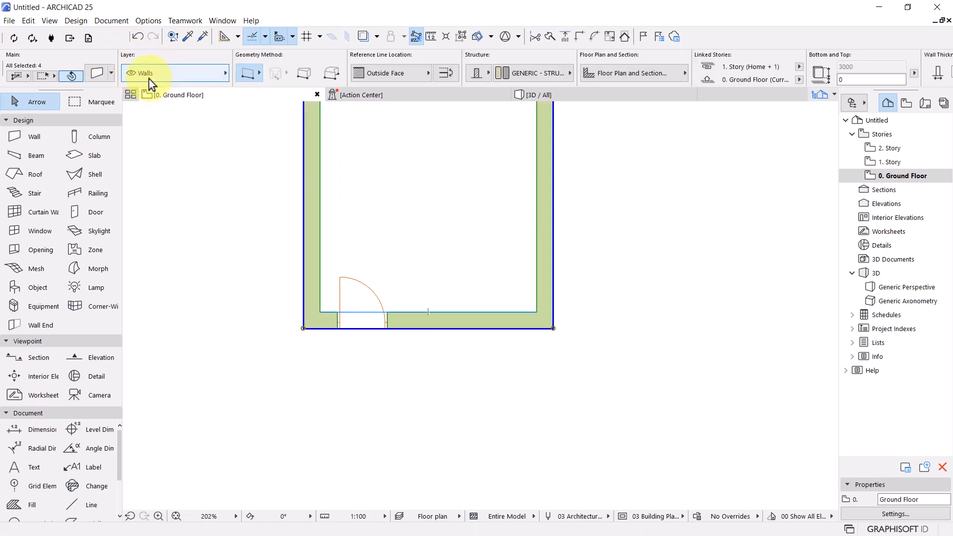
{"action": "left_click", "coordinate": [261, 362]}
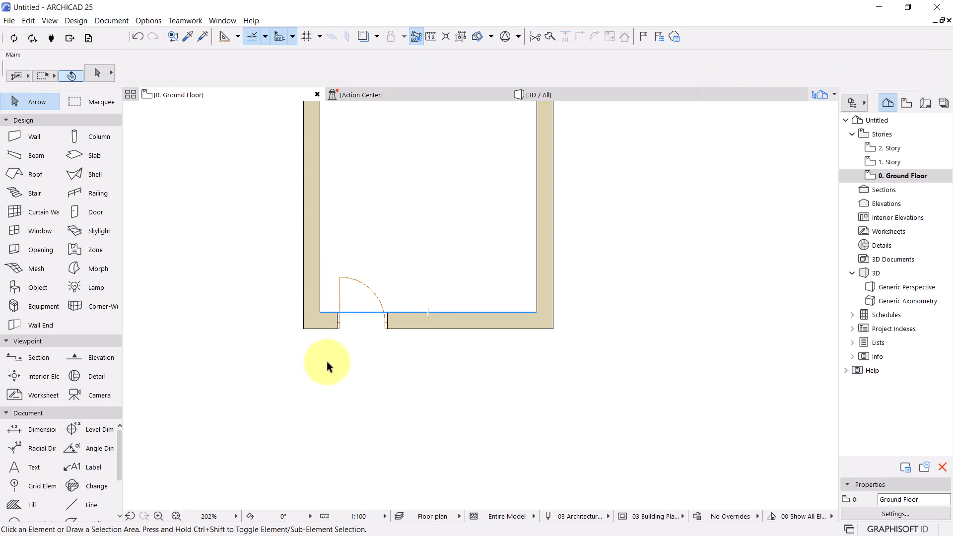
{"action": "middle_click_drag", "start_coordinate": [374, 380], "coordinate": [375, 424]}
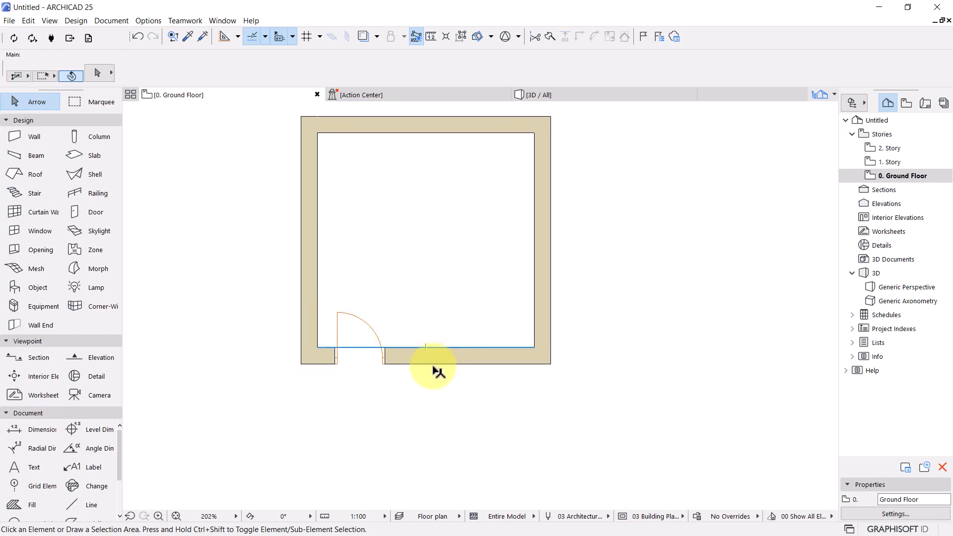
{"action": "left_click", "coordinate": [455, 359]}
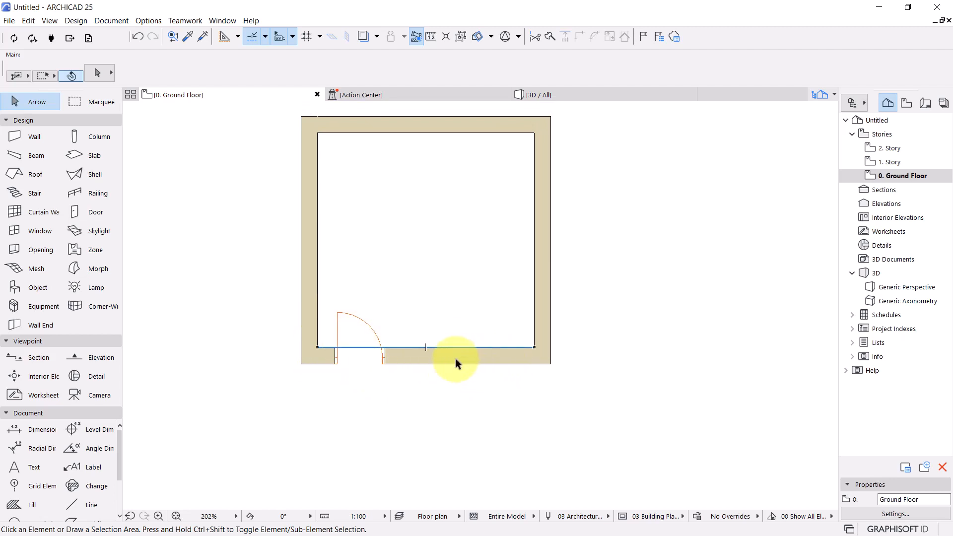
{"action": "left_click", "coordinate": [465, 418]}
{"action": "scroll", "coordinate": [477, 373], "scroll_direction": "down", "scroll_amount": 1}
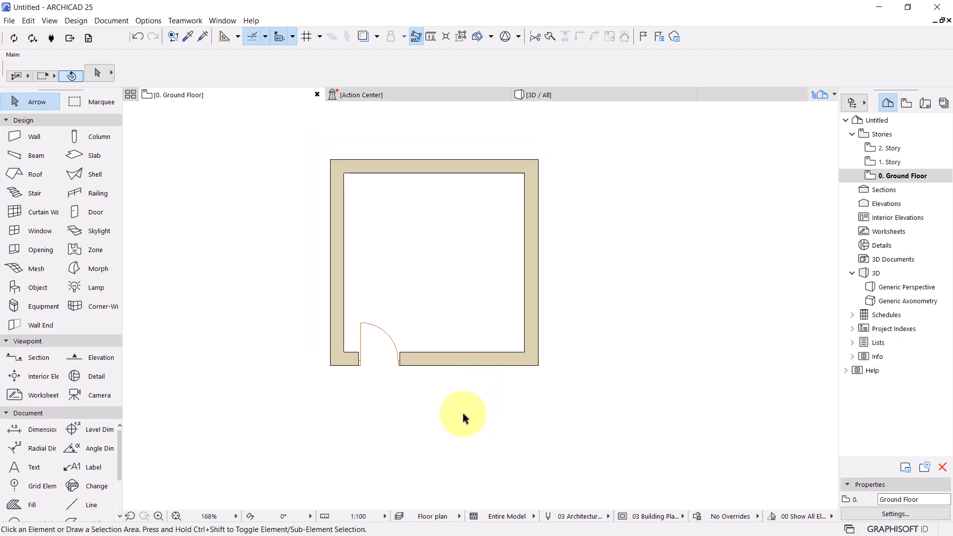
Step: Switch the floor plan from the Floor plan layer combination to Site to compare the displayed elements
{"action": "left_click", "coordinate": [443, 520]}
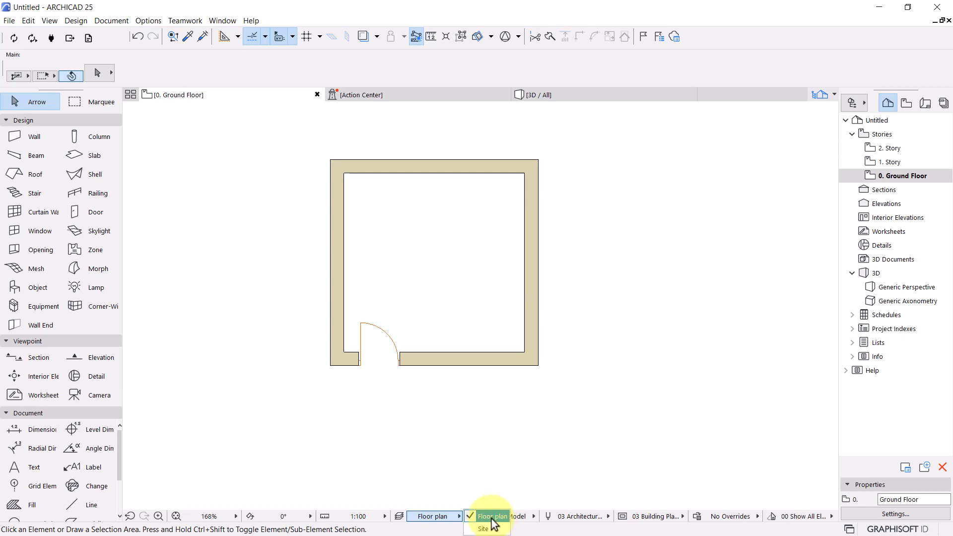
{"action": "left_click", "coordinate": [492, 517]}
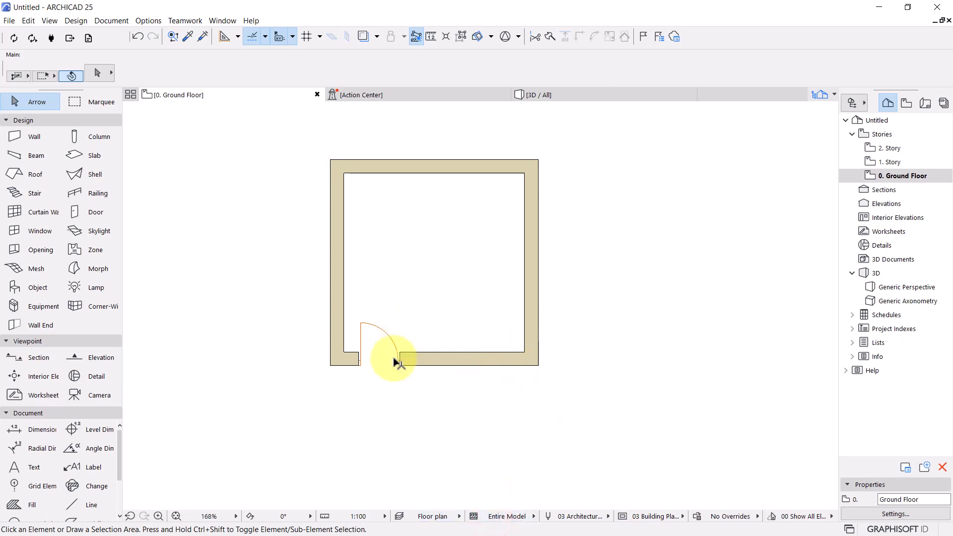
{"action": "left_click", "coordinate": [457, 517]}
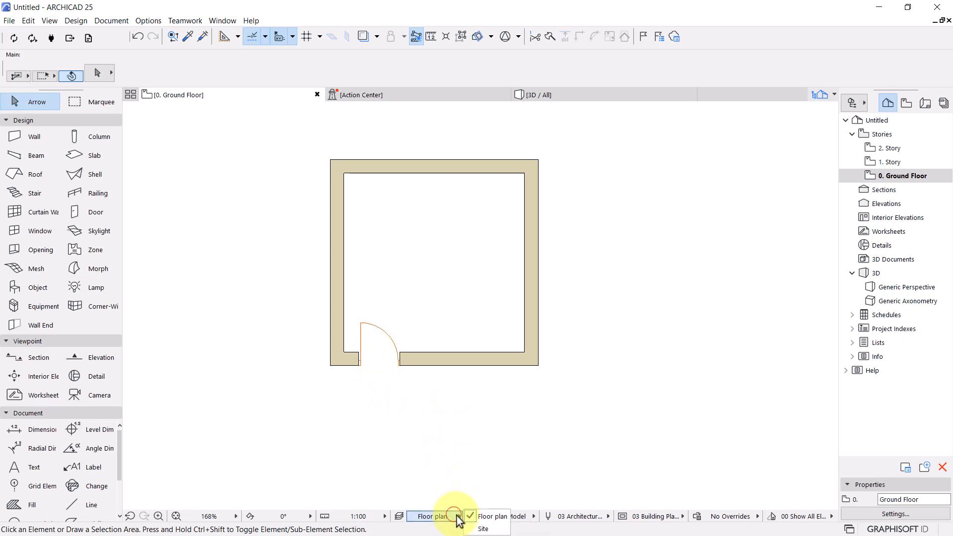
{"action": "left_click", "coordinate": [484, 529]}
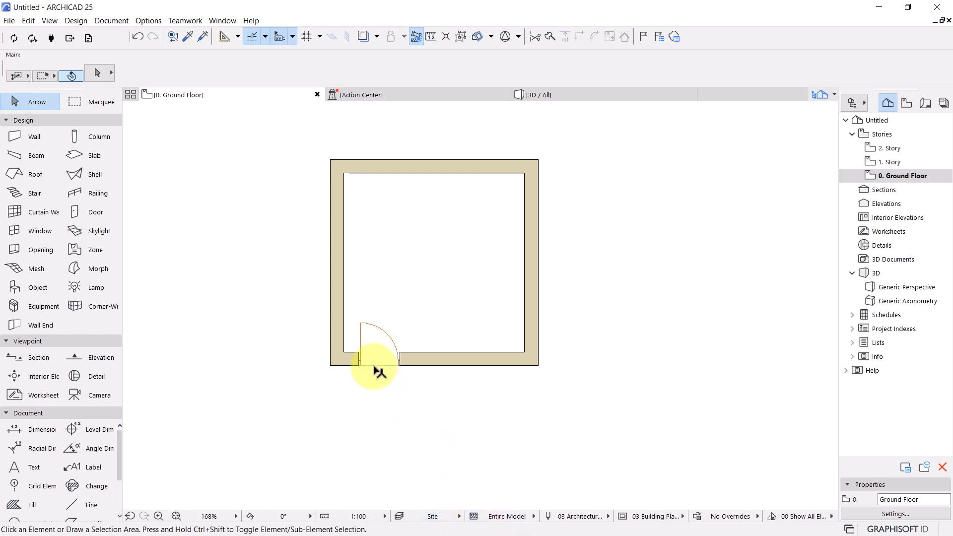
{"action": "left_click", "coordinate": [375, 367]}
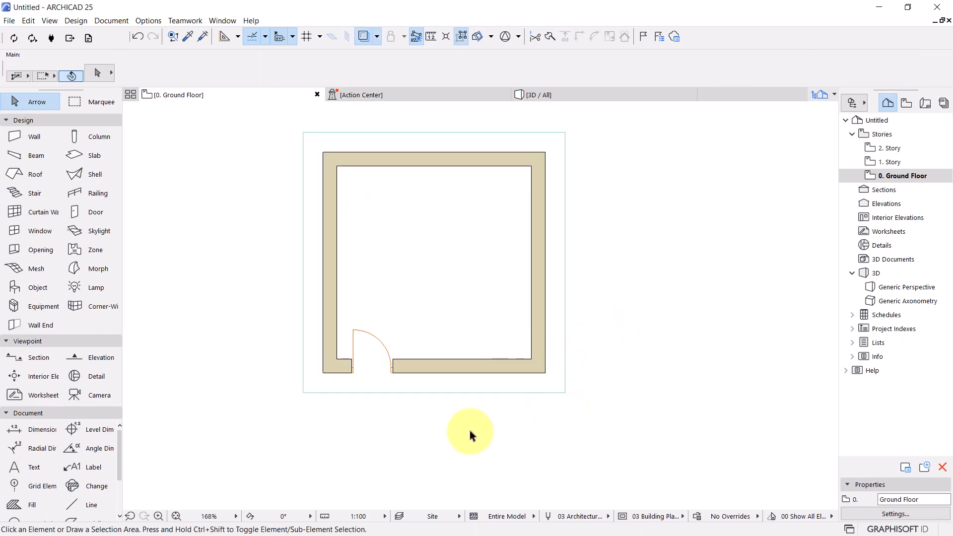
{"action": "left_click", "coordinate": [442, 517]}
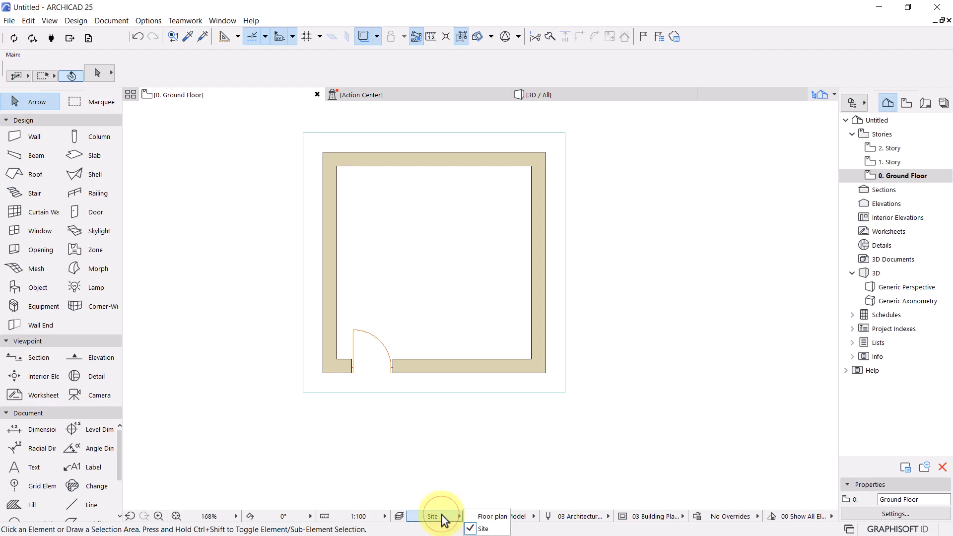
{"action": "left_click", "coordinate": [481, 529]}
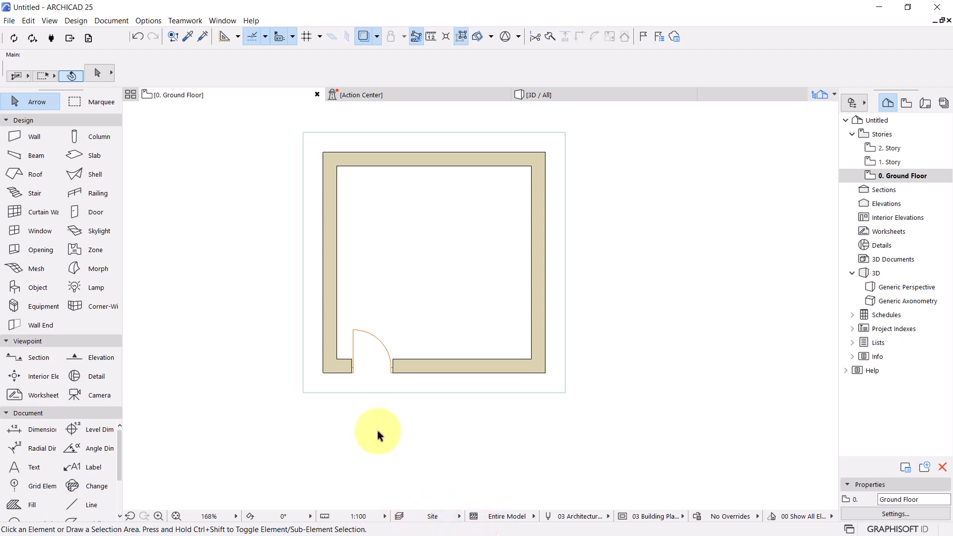
Step: Select the slab and the wall beside the door in turn to check their layers
{"action": "left_click", "coordinate": [308, 392]}
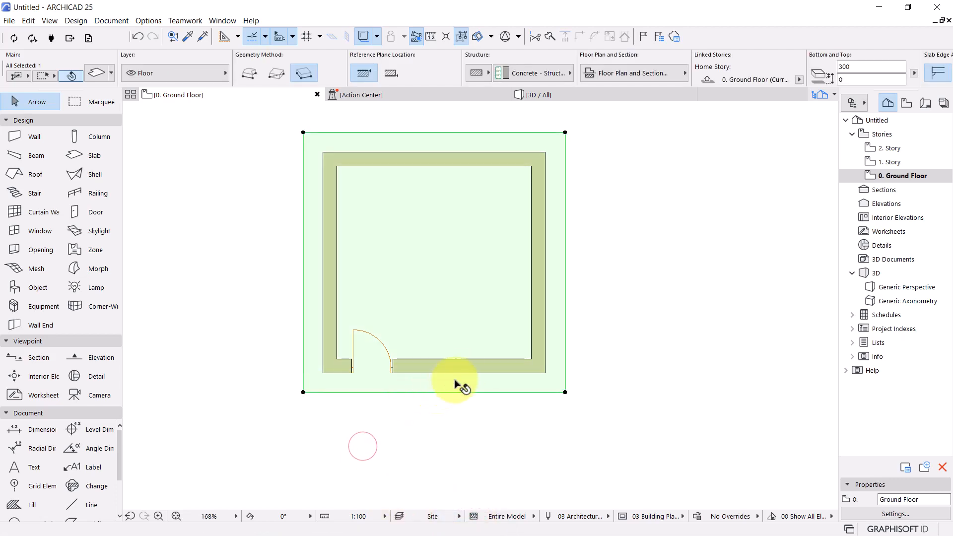
{"action": "key", "text": "Escape"}
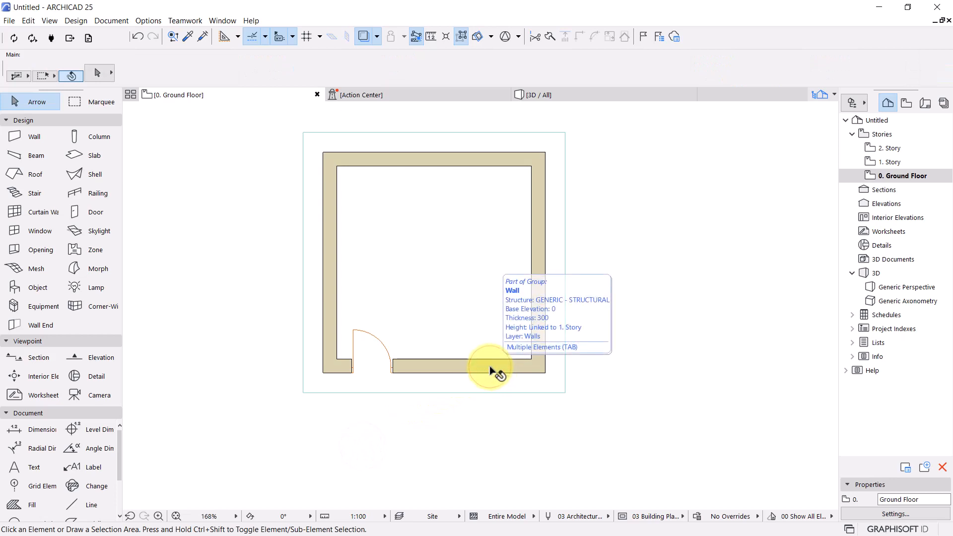
{"action": "left_click", "coordinate": [491, 370]}
Step: Activate the Floor plan layer combination and clear the wall selection
{"action": "left_click", "coordinate": [448, 519]}
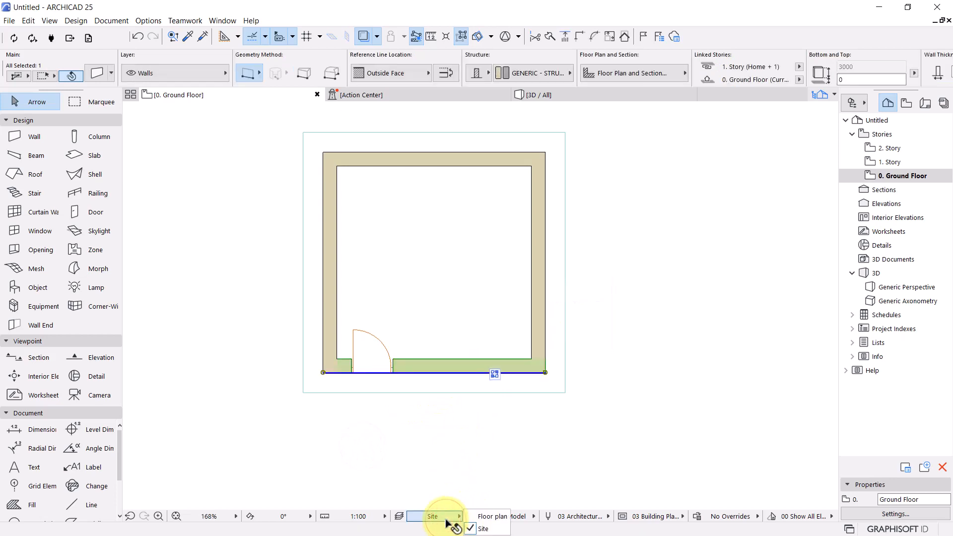
{"action": "left_click", "coordinate": [484, 519]}
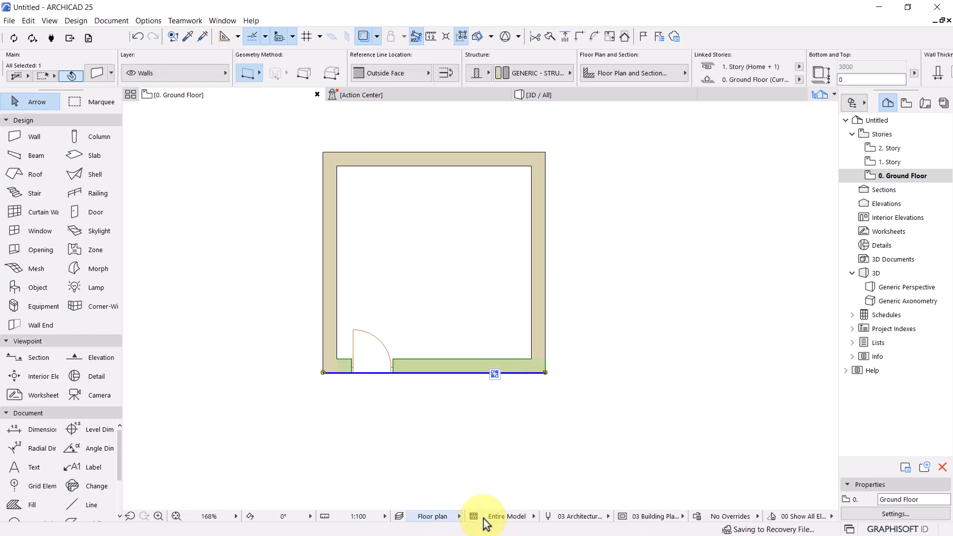
{"action": "left_click", "coordinate": [657, 425]}
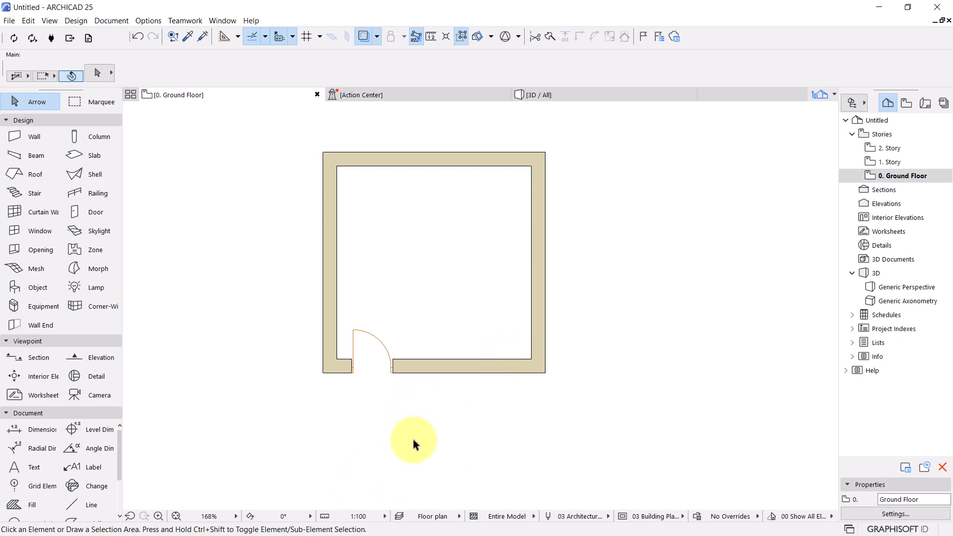
Step: Review the available layer combinations and the layer settings, and close the settings without changes
{"action": "left_click", "coordinate": [436, 517]}
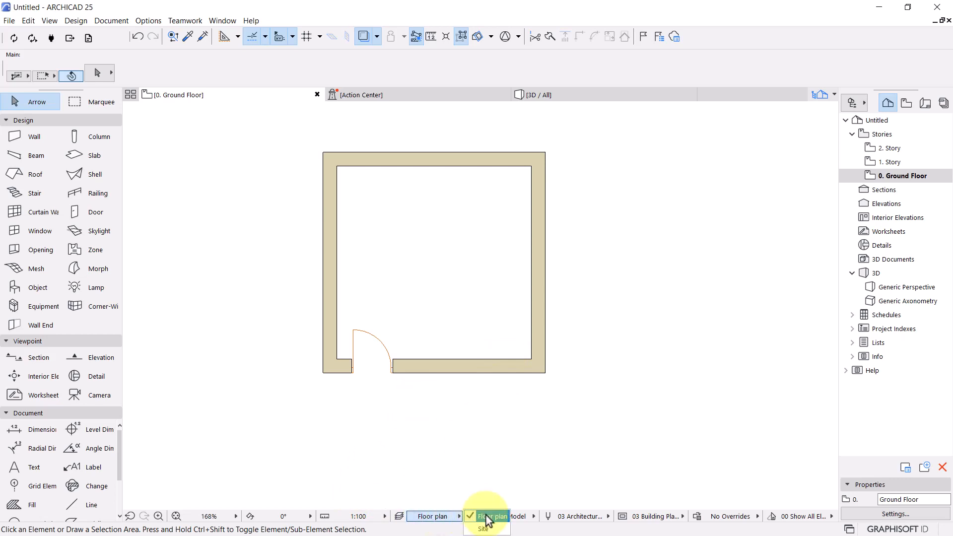
{"action": "left_click", "coordinate": [457, 443]}
{"action": "left_click", "coordinate": [401, 515]}
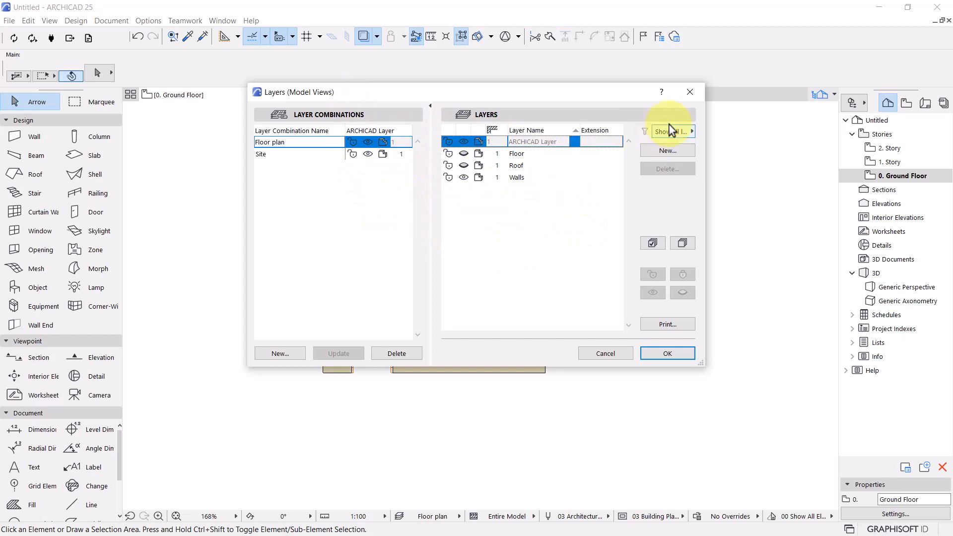
{"action": "left_click", "coordinate": [700, 91]}
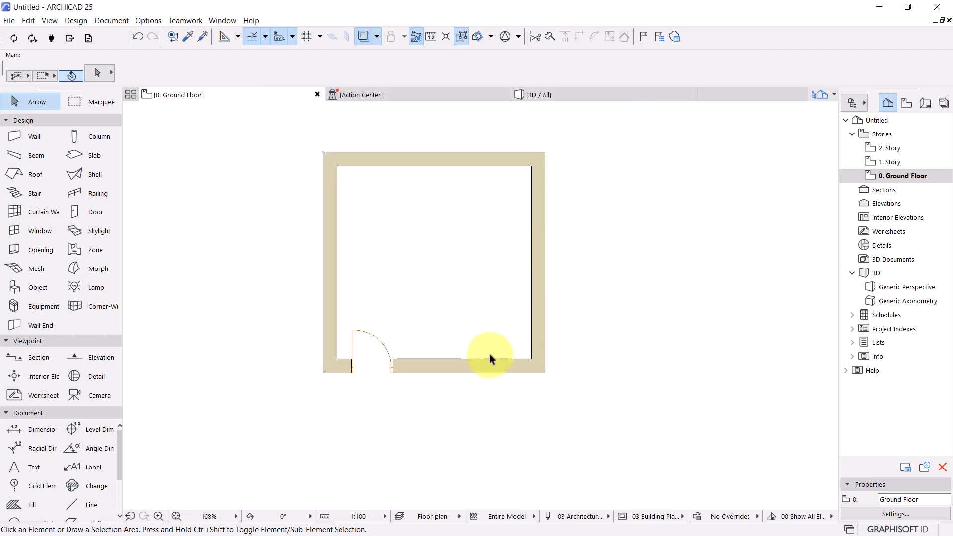
Step: Start the Dimension tool and view the layers available for its dimensions
{"action": "middle_click_drag", "start_coordinate": [490, 354], "coordinate": [495, 367]}
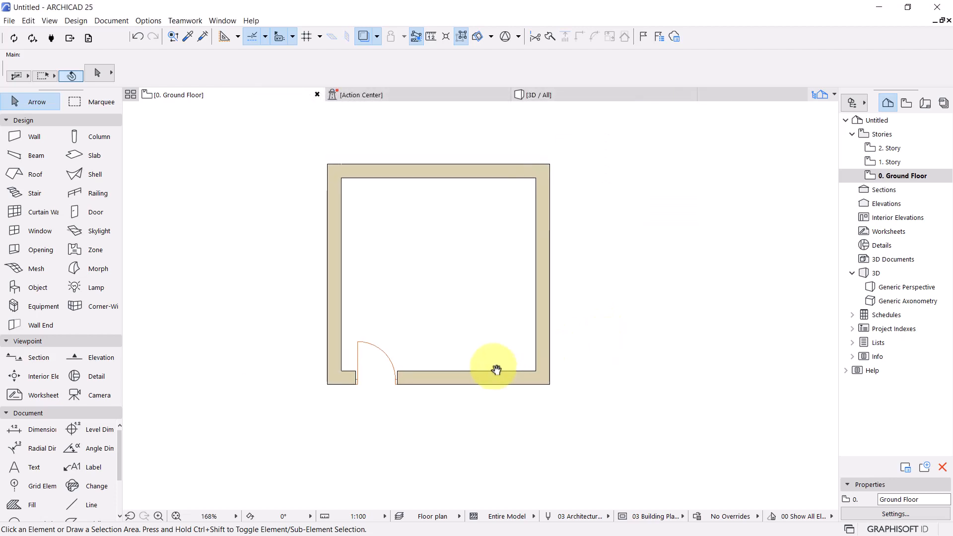
{"action": "left_click", "coordinate": [34, 432]}
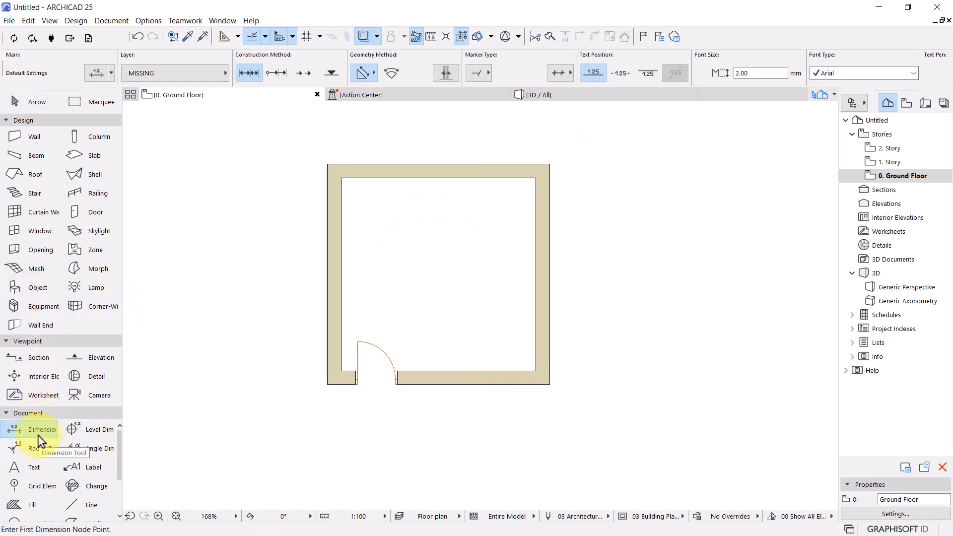
{"action": "left_click", "coordinate": [207, 76]}
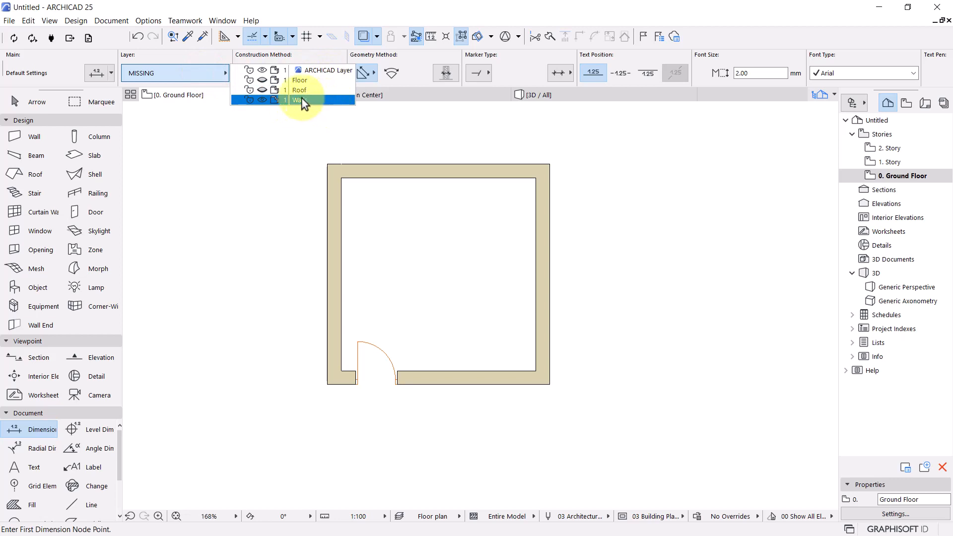
Step: Create a layer named Dimension, make it visible in the Floor plan layer combination and update the combination
{"action": "left_click", "coordinate": [400, 515]}
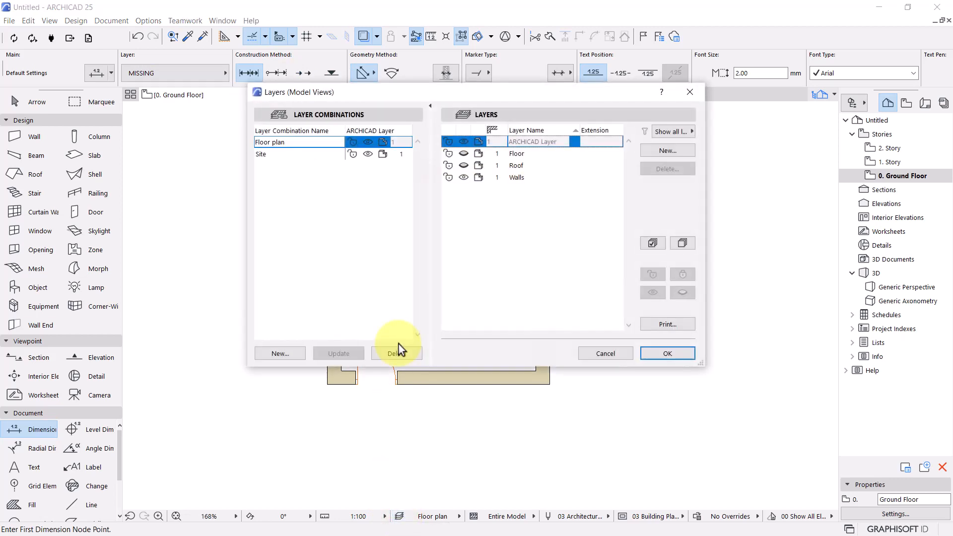
{"action": "left_click", "coordinate": [668, 150]}
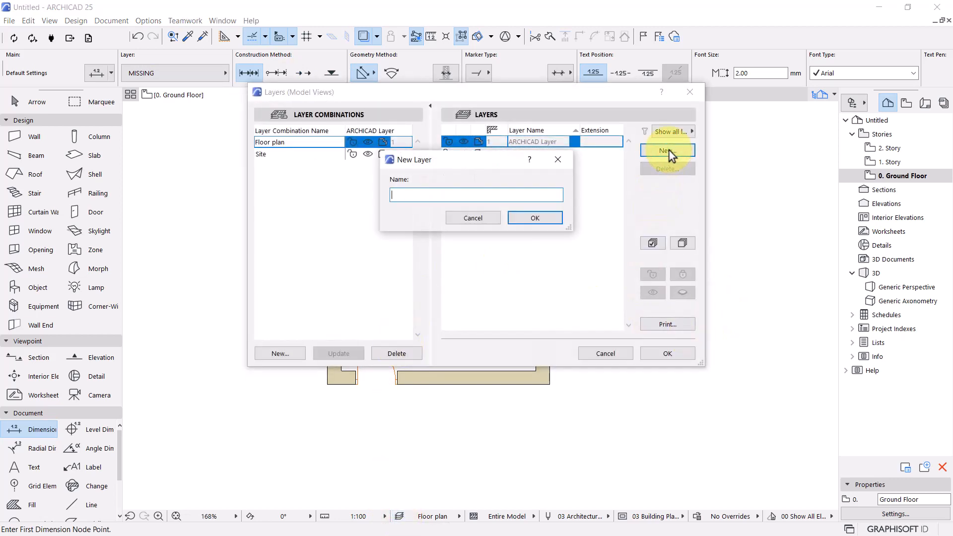
{"action": "type", "text": "Dimension"}
{"action": "left_click", "coordinate": [546, 219]}
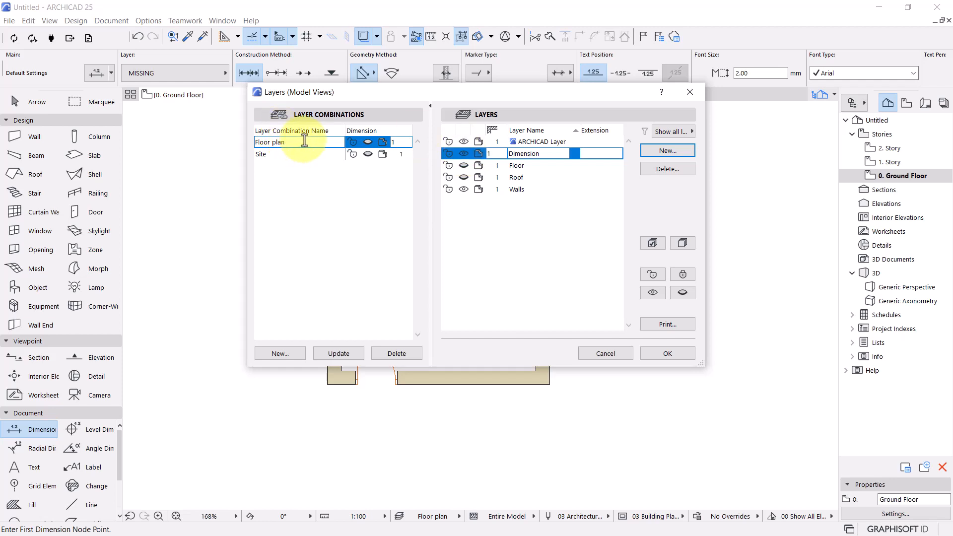
{"action": "left_click", "coordinate": [370, 141]}
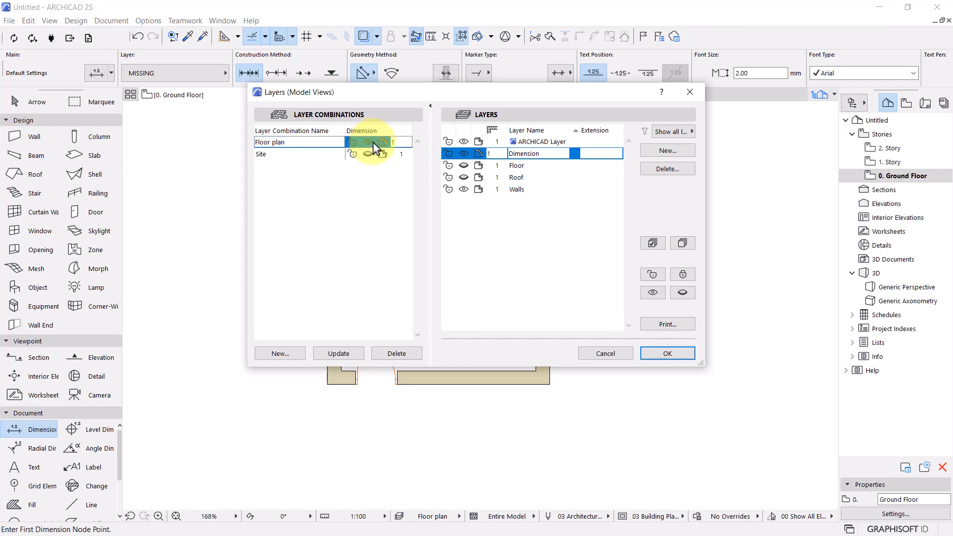
{"action": "left_click", "coordinate": [351, 353]}
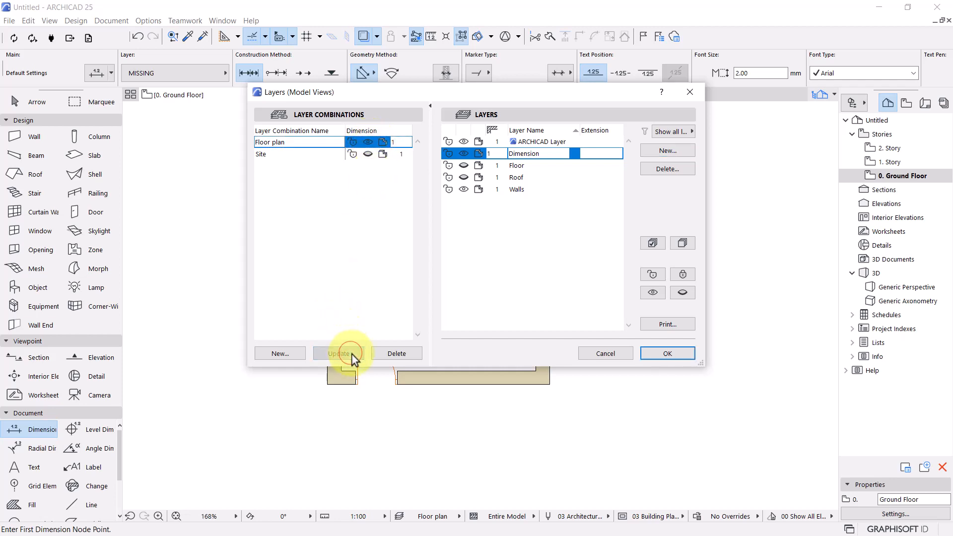
Step: Confirm the layer settings and assign new dimensions to the Dimension layer
{"action": "left_click", "coordinate": [653, 353]}
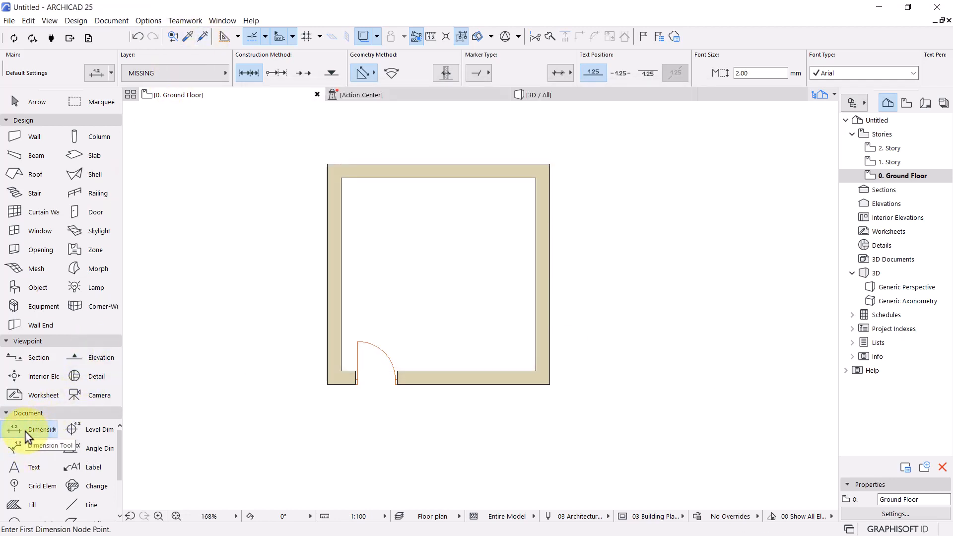
{"action": "left_click", "coordinate": [205, 72]}
{"action": "left_click", "coordinate": [334, 83]}
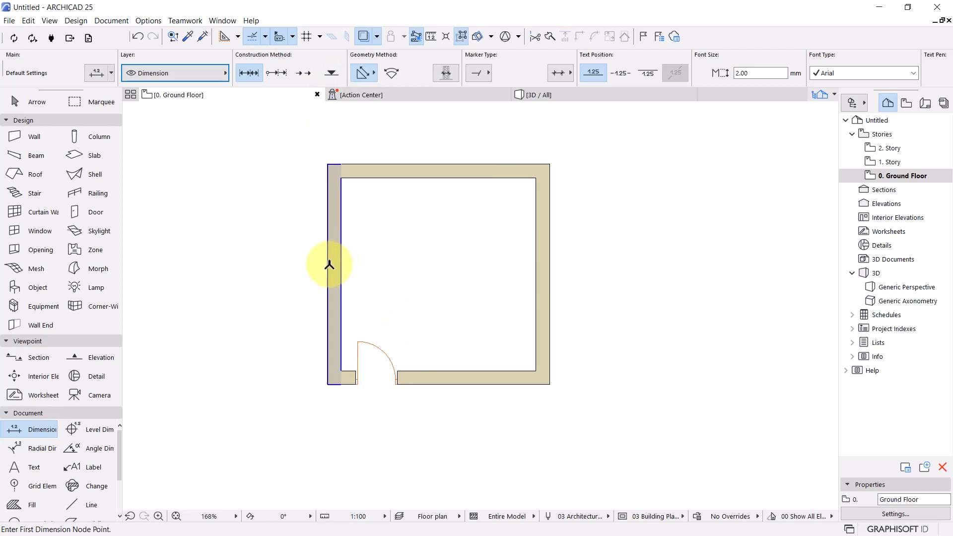
Step: Dimension the room's interior width between the two side walls, placing the dimension line inside the room
{"action": "left_click", "coordinate": [327, 265]}
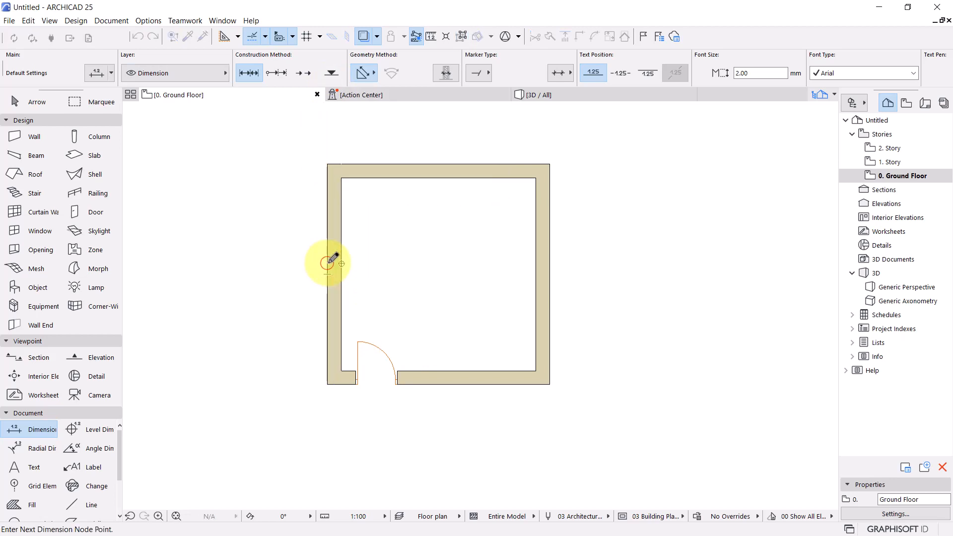
{"action": "left_click", "coordinate": [549, 261]}
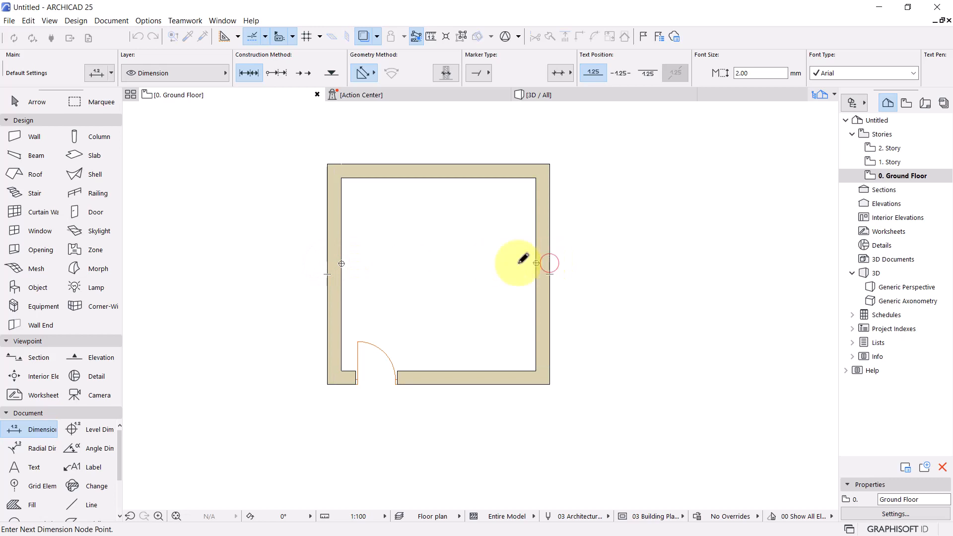
{"action": "double_click", "coordinate": [477, 266]}
{"action": "left_click", "coordinate": [444, 262]}
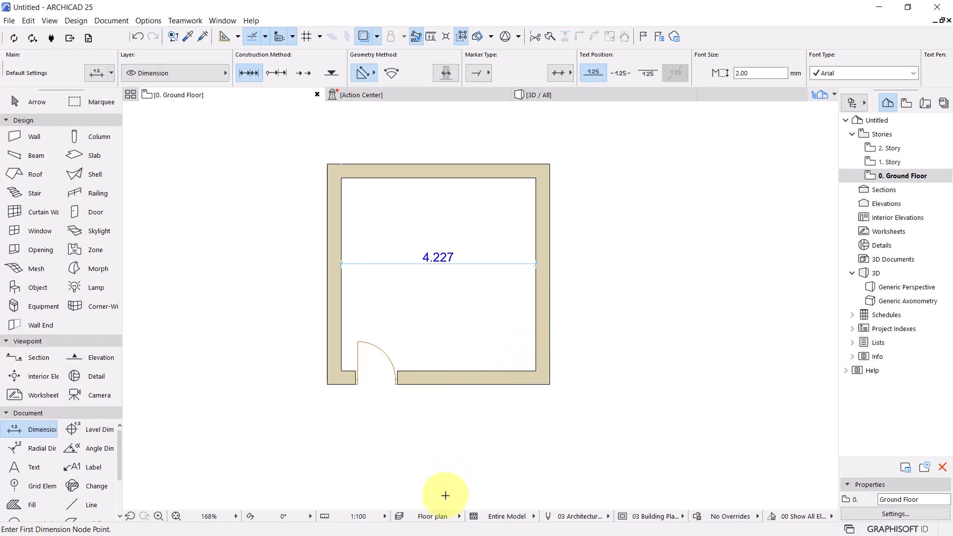
Step: Compare the Dimension layer's visibility in the Floor plan and Site layer combinations and activate Site
{"action": "left_click", "coordinate": [433, 516]}
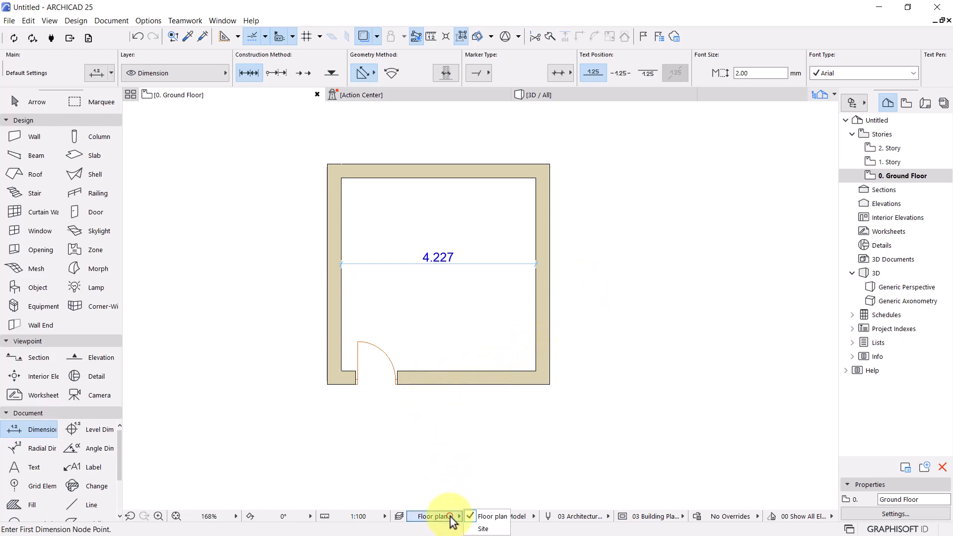
{"action": "left_click", "coordinate": [494, 519]}
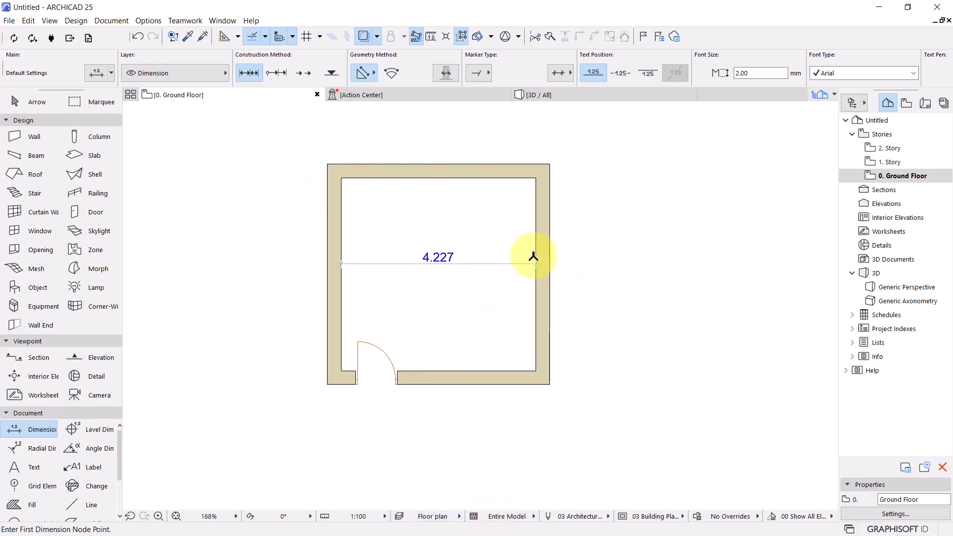
{"action": "left_click", "coordinate": [399, 518]}
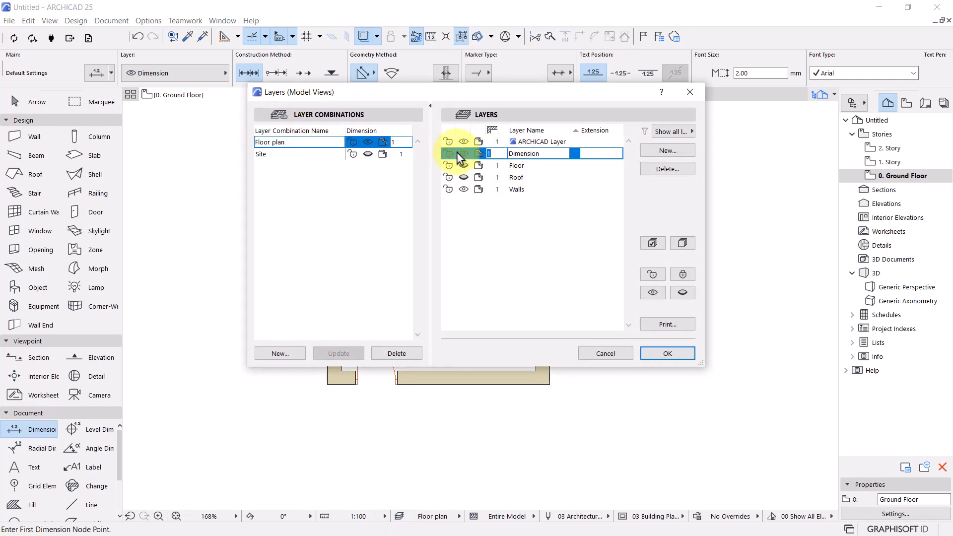
{"action": "left_click", "coordinate": [263, 155]}
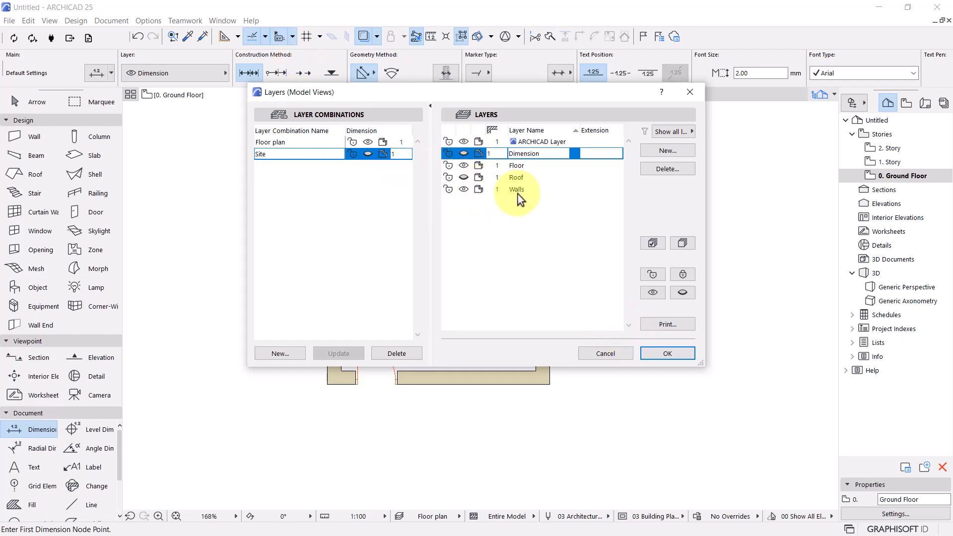
{"action": "left_click", "coordinate": [664, 351]}
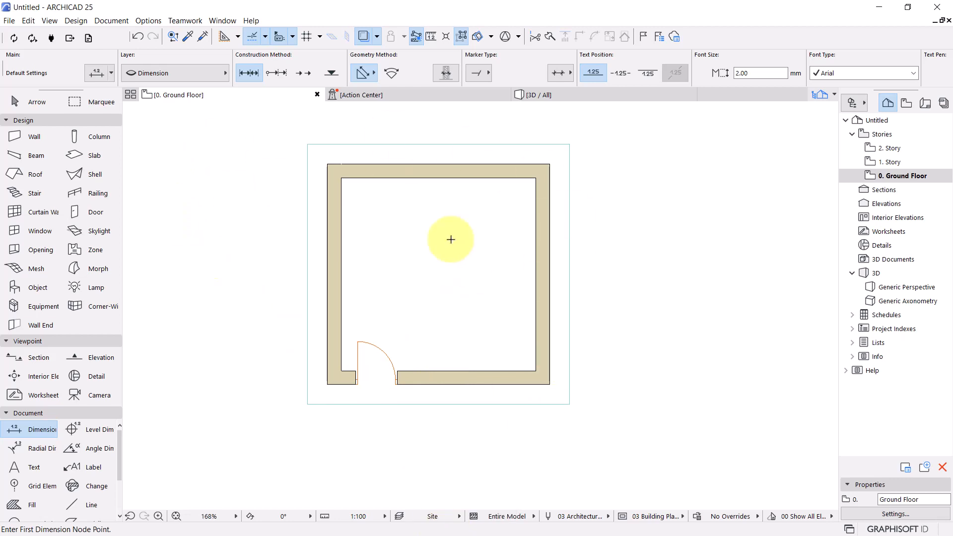
Step: Reactivate the Floor plan layer combination to view the plan with its dimension
{"action": "left_click", "coordinate": [443, 518]}
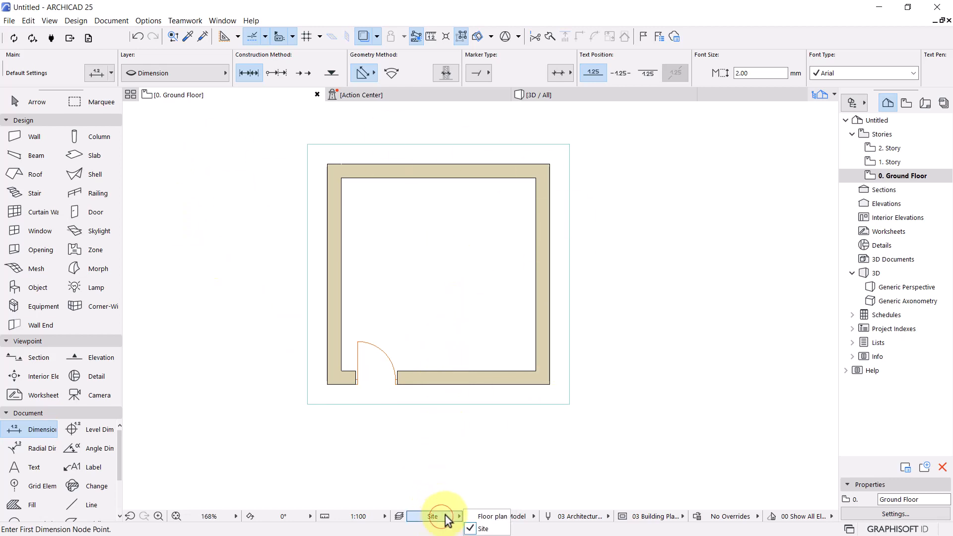
{"action": "left_click", "coordinate": [495, 517]}
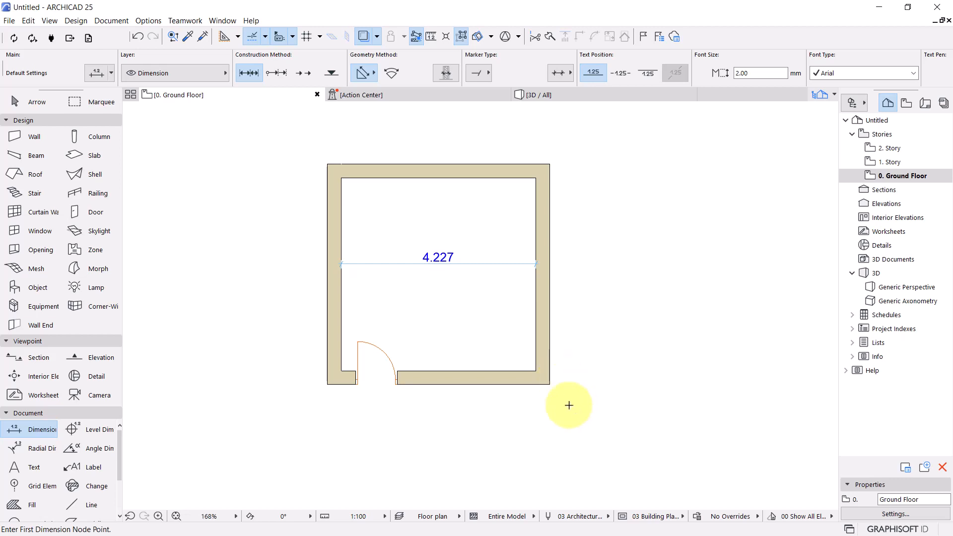
{"action": "middle_click_drag", "start_coordinate": [492, 357], "coordinate": [502, 375]}
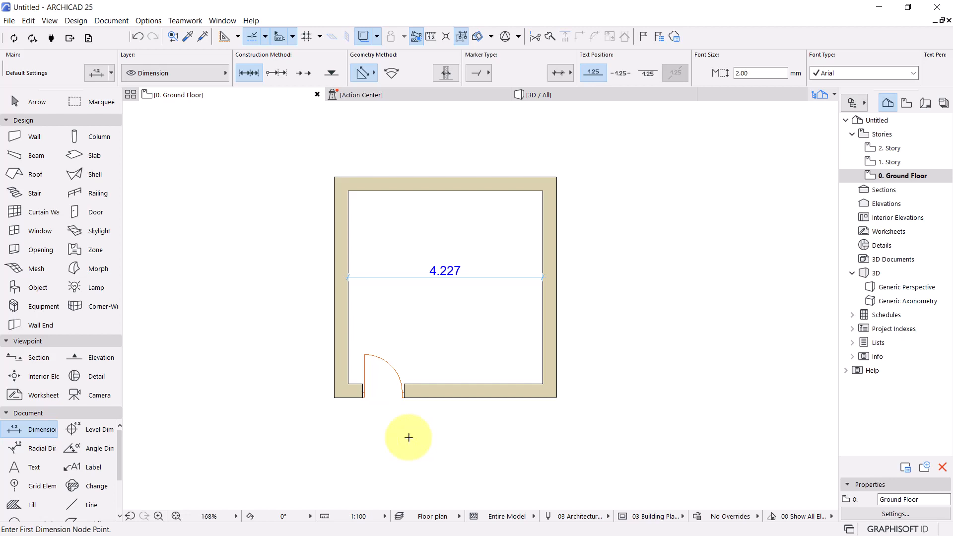
Step: Switch to the ARCHICAD window with the Vital project
{"action": "key", "text": "super"}
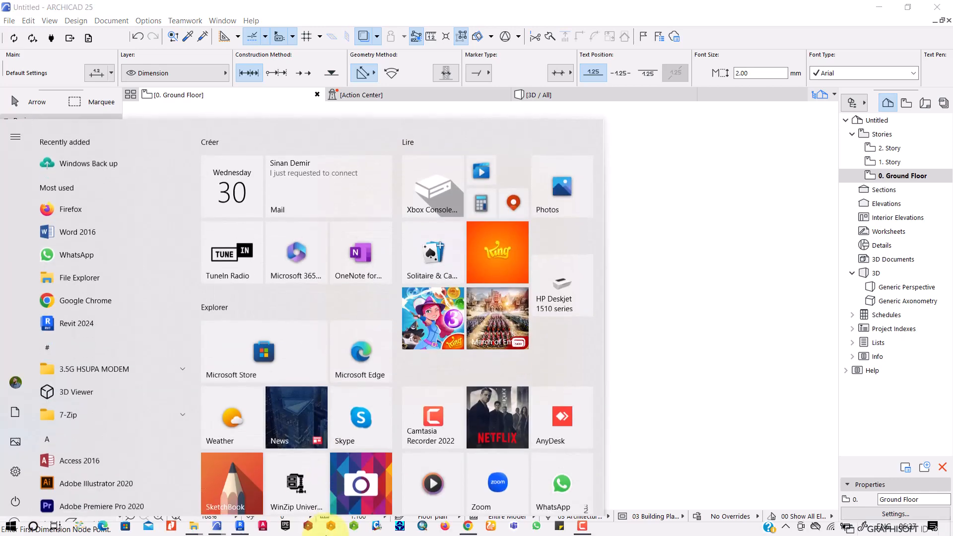
{"action": "mouse_move", "coordinate": [224, 527]}
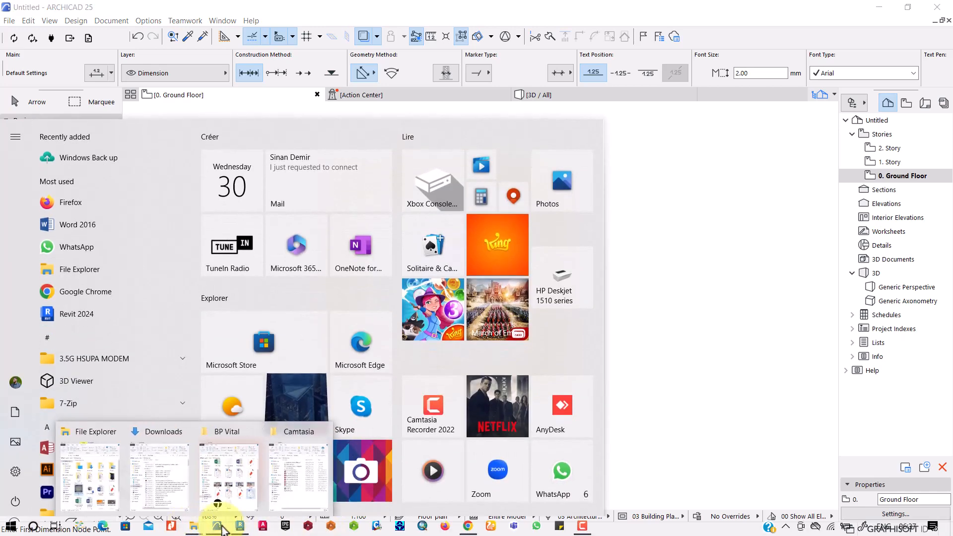
{"action": "left_click", "coordinate": [265, 493]}
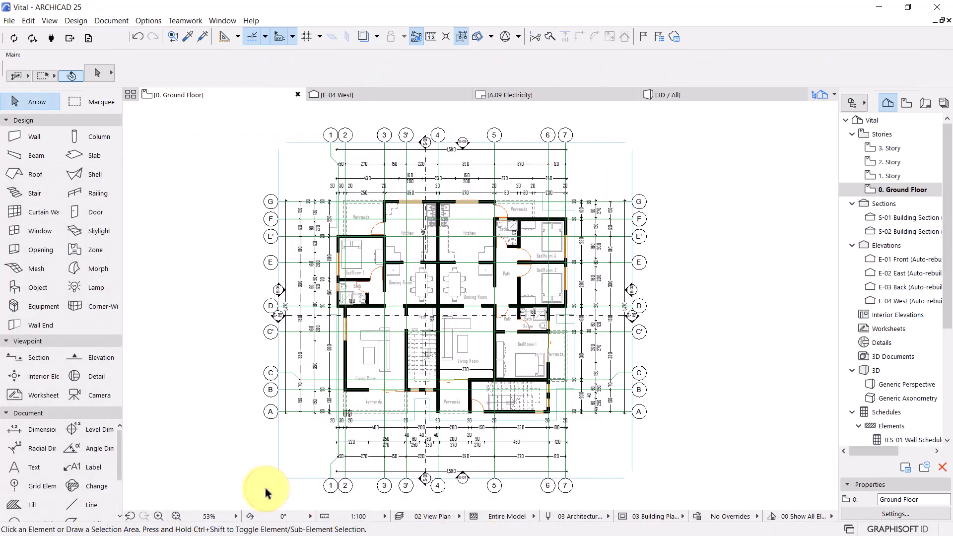
Step: Examine the project's layer combinations and which layers are shown or hidden in 02 View Plan, leaving the layer settings unchanged
{"action": "left_click", "coordinate": [398, 517]}
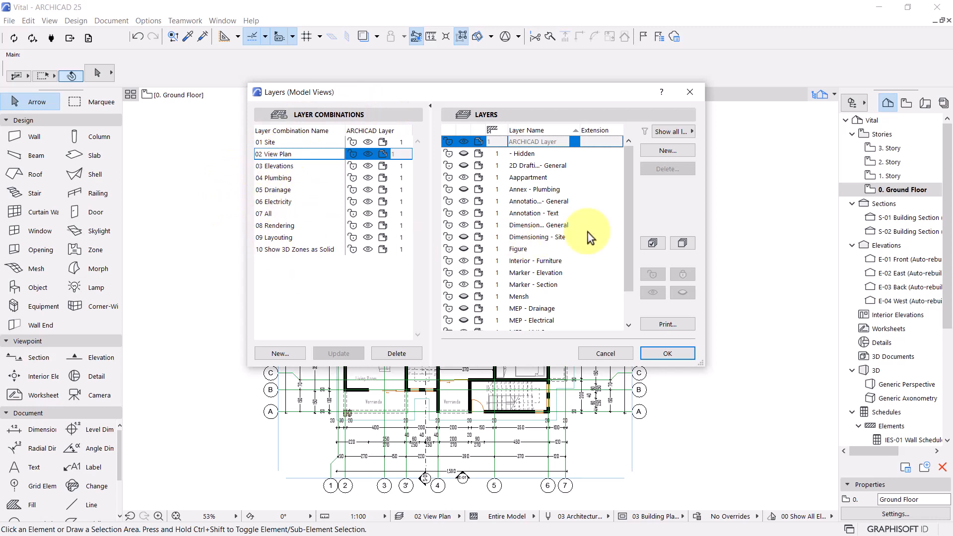
{"action": "scroll", "coordinate": [588, 205], "scroll_direction": "down", "scroll_amount": 3}
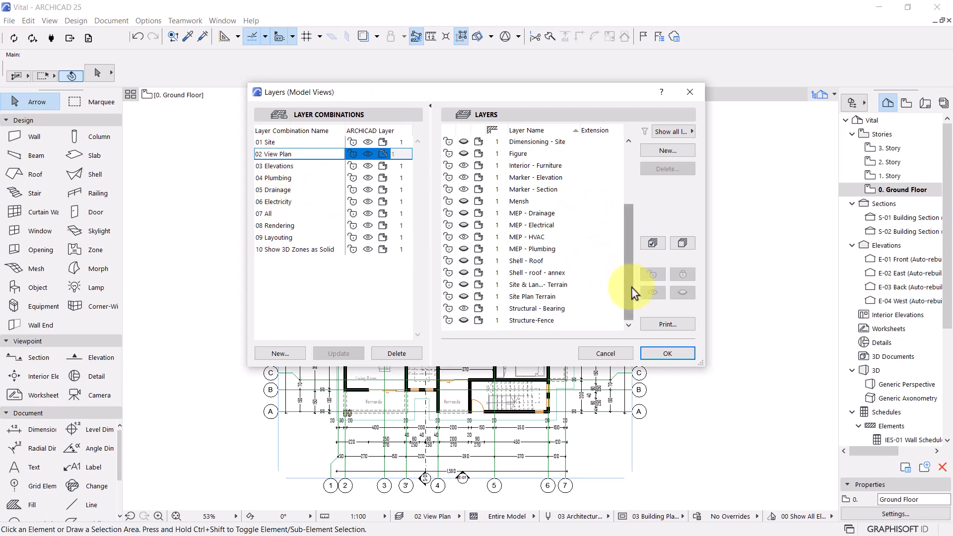
{"action": "left_click_drag", "start_coordinate": [628, 288], "coordinate": [627, 183]}
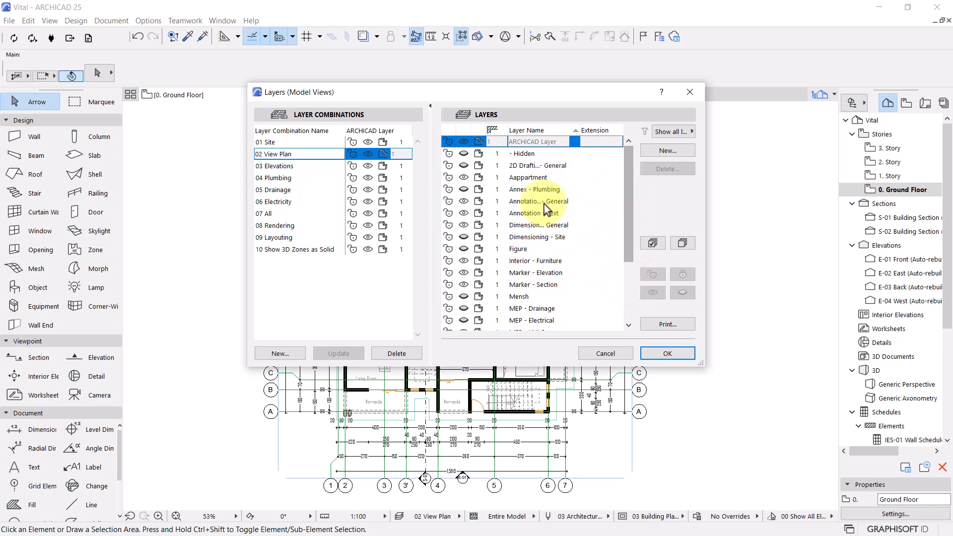
{"action": "left_click", "coordinate": [694, 95]}
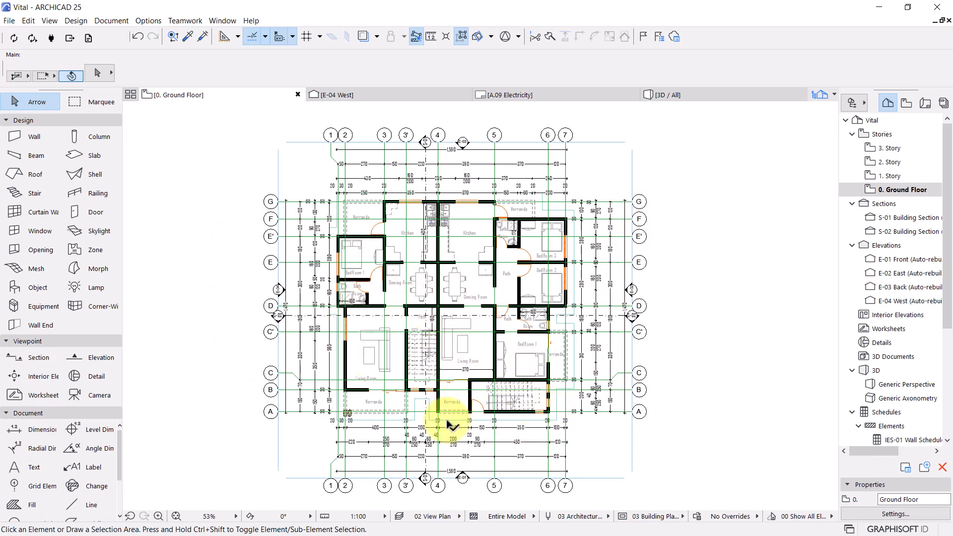
{"action": "left_click", "coordinate": [399, 517]}
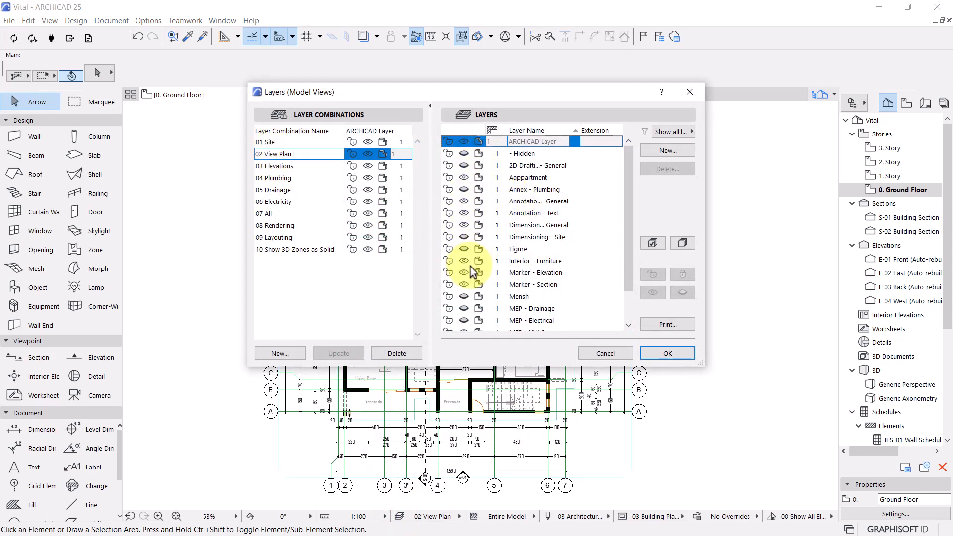
{"action": "scroll", "coordinate": [454, 269], "scroll_direction": "down", "scroll_amount": 2}
{"action": "scroll", "coordinate": [457, 295], "scroll_direction": "down", "scroll_amount": 1}
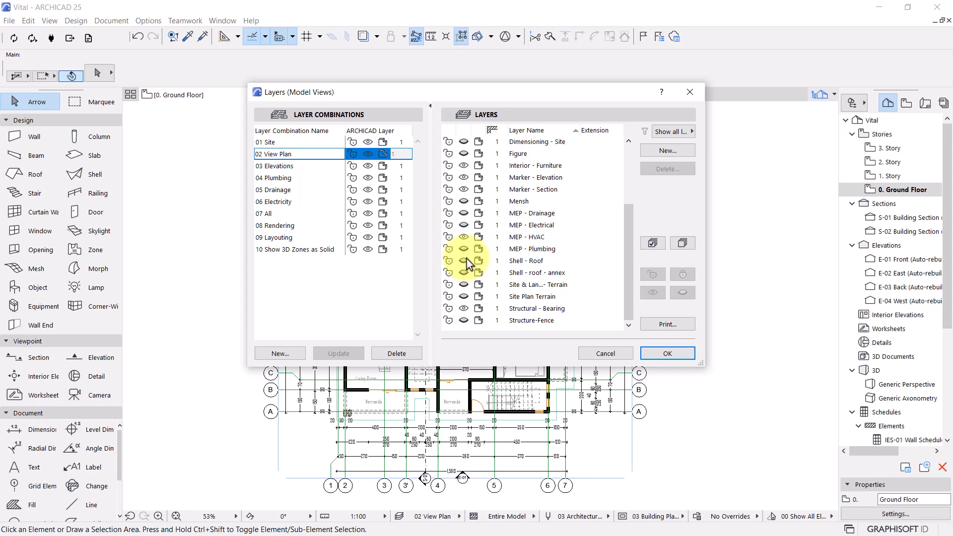
{"action": "left_click", "coordinate": [606, 354]}
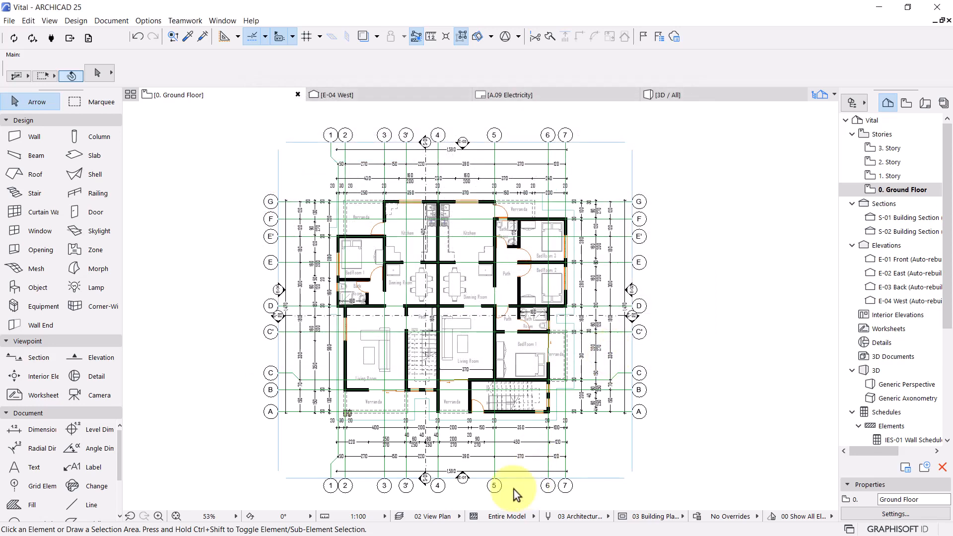
Step: Activate the 06 Electricity layer combination and select the LEGEND title to check its layer
{"action": "left_click", "coordinate": [454, 522]}
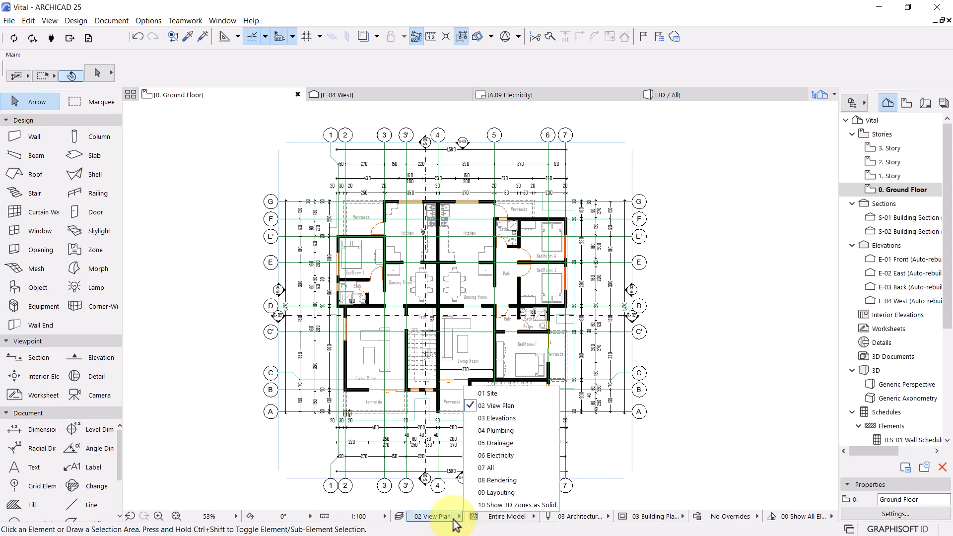
{"action": "left_click", "coordinate": [504, 456]}
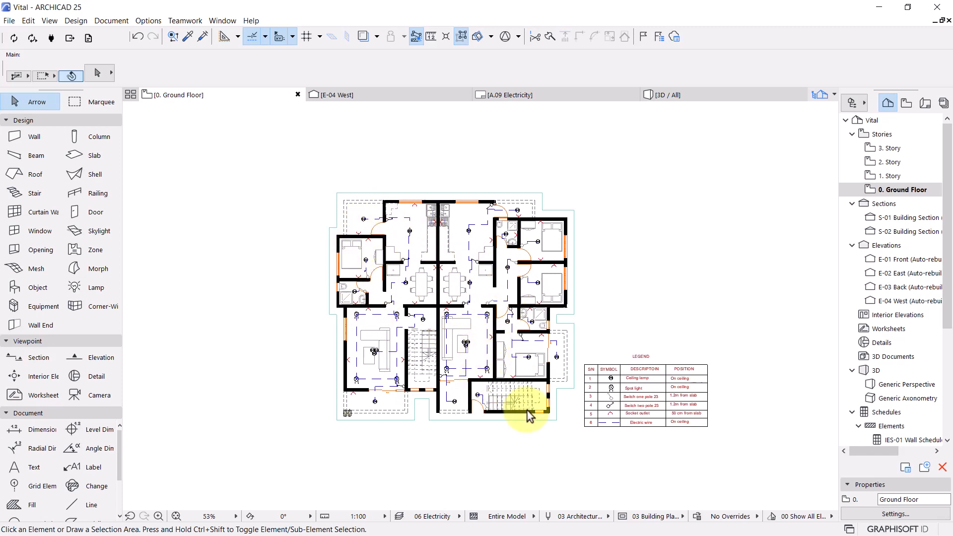
{"action": "left_click", "coordinate": [644, 361]}
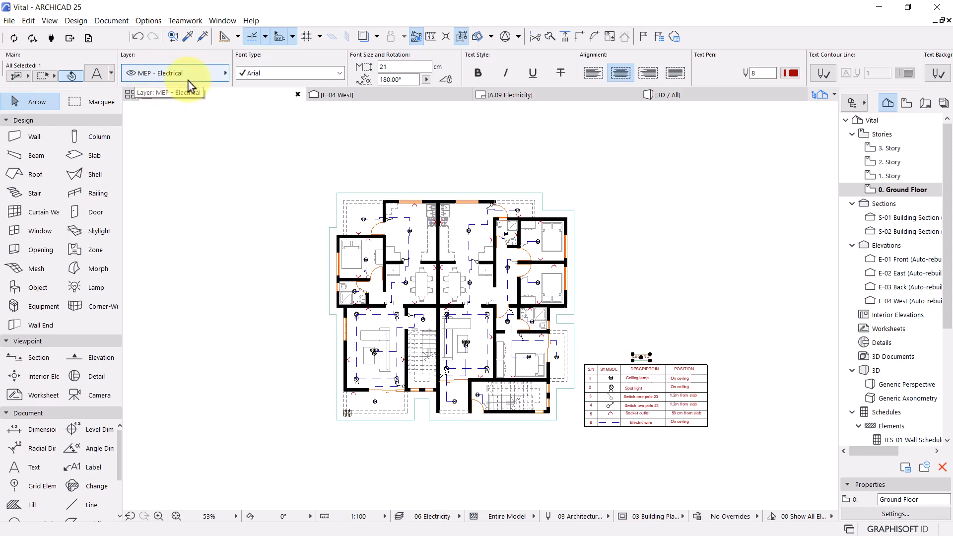
Step: Compare the MEP - Electrical layer's visibility in 06 Electricity and 02 View Plan, cancel the layer settings and clear the selection
{"action": "left_click", "coordinate": [399, 517]}
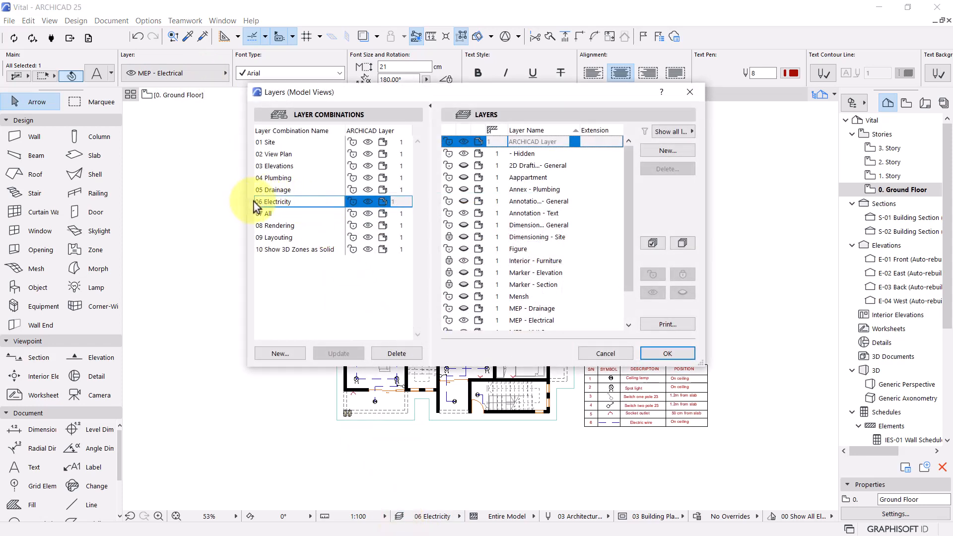
{"action": "scroll", "coordinate": [546, 258], "scroll_direction": "down", "scroll_amount": 2}
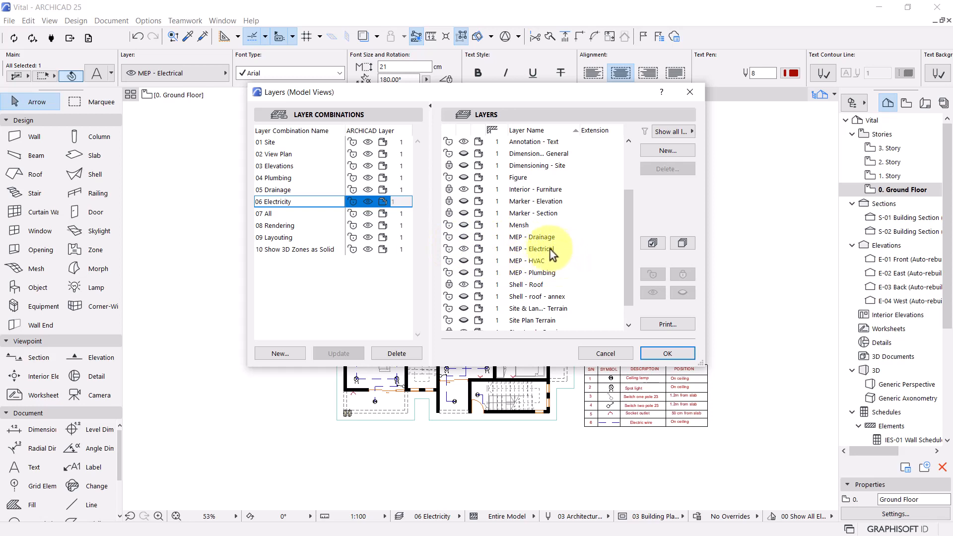
{"action": "left_click", "coordinate": [274, 156]}
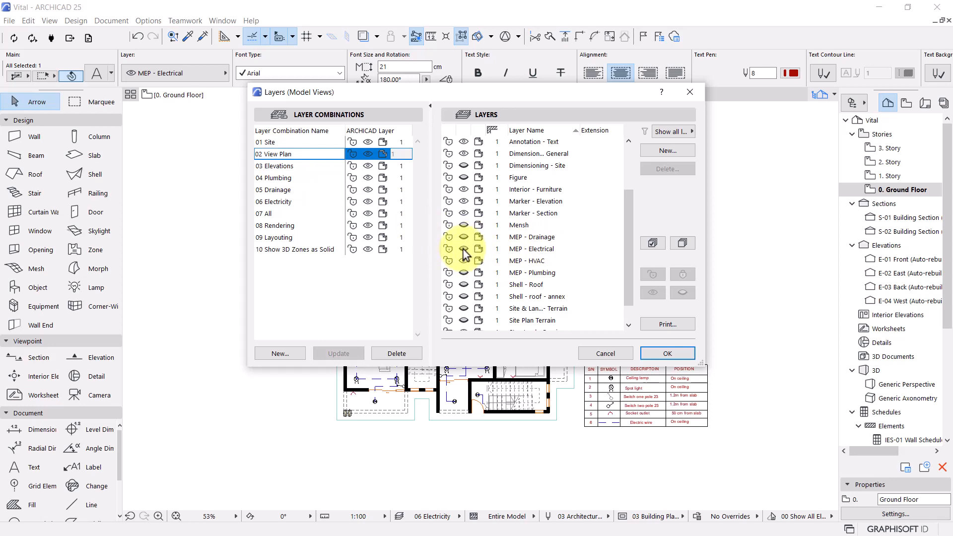
{"action": "left_click", "coordinate": [612, 355]}
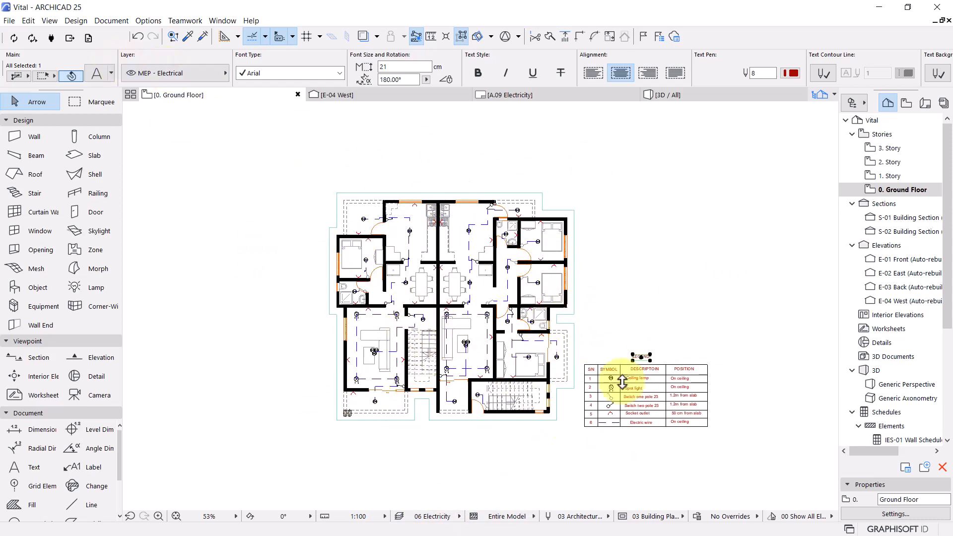
{"action": "left_click", "coordinate": [607, 298]}
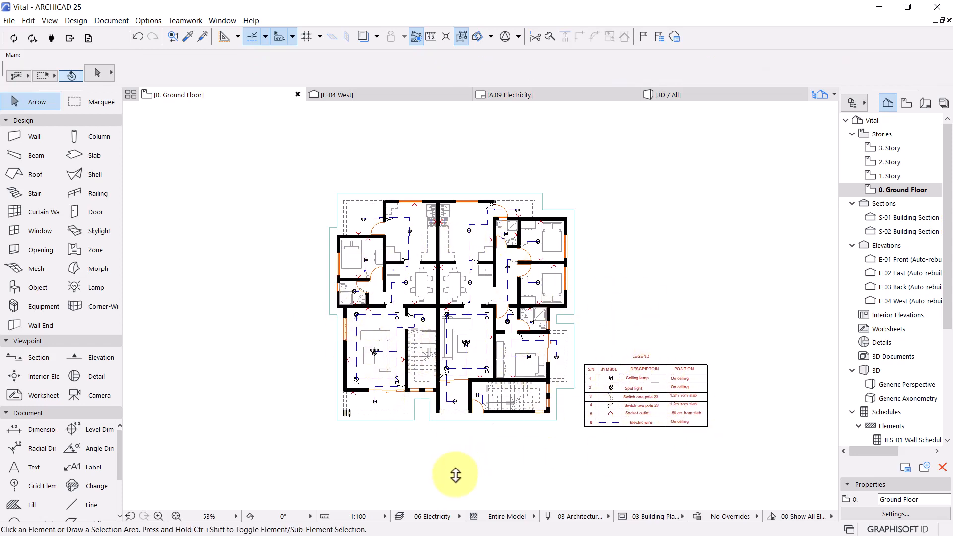
Step: Display the ground floor with the 02 View Plan layer combination, followed by 01 Site
{"action": "left_click", "coordinate": [440, 516]}
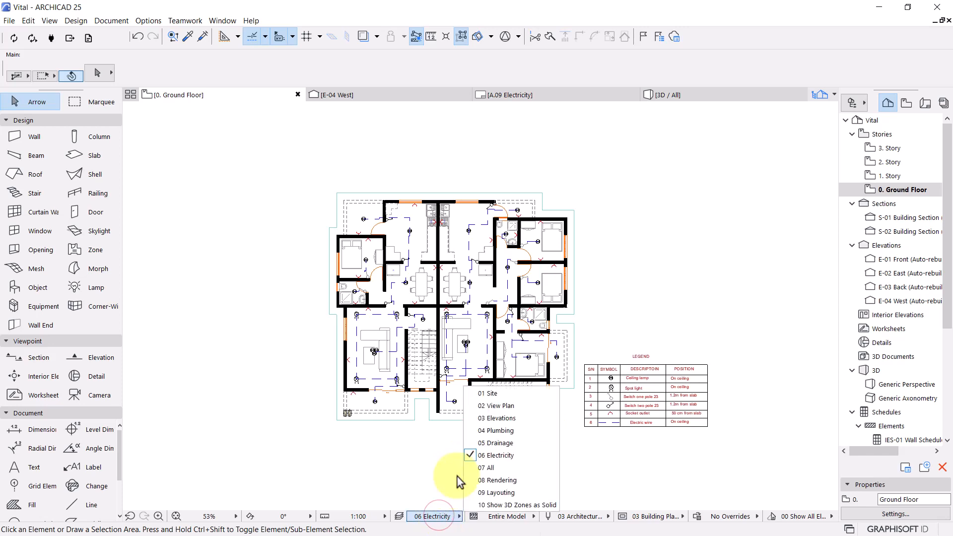
{"action": "left_click", "coordinate": [496, 407]}
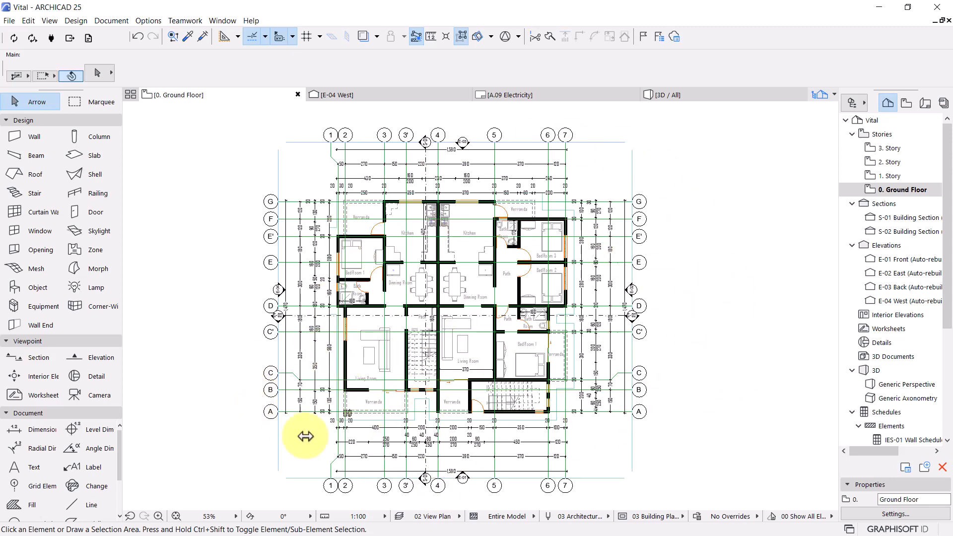
{"action": "left_click", "coordinate": [443, 517]}
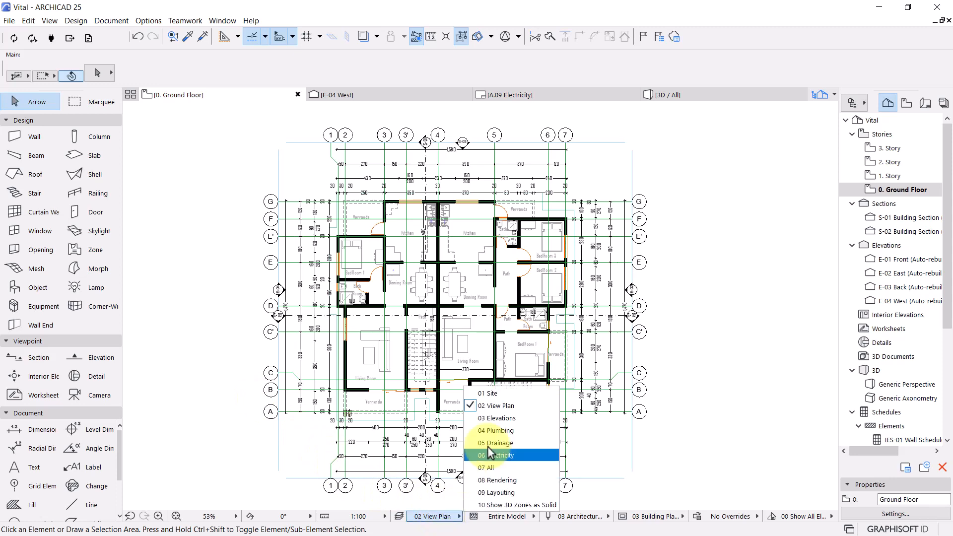
{"action": "left_click", "coordinate": [529, 389]}
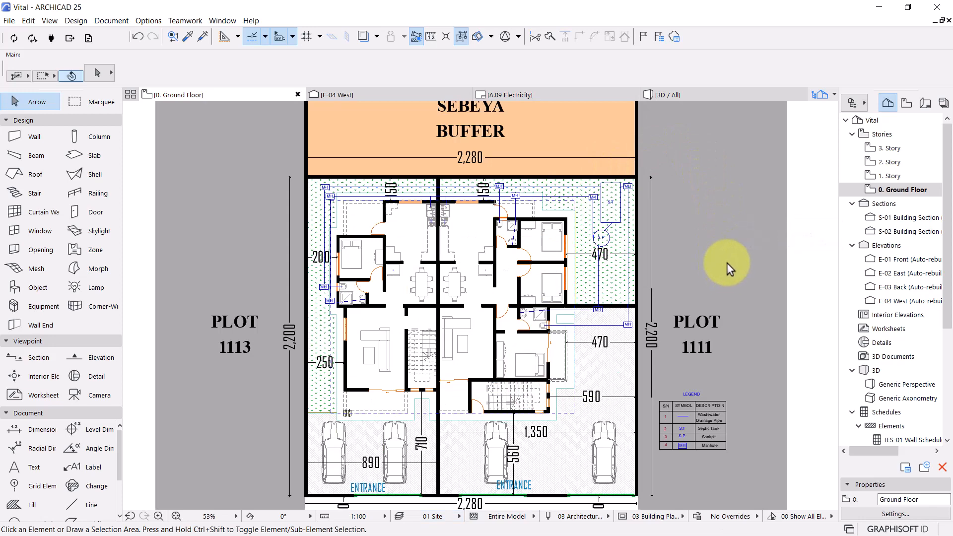
Step: Inspect the ground floor in 01 Site, and display it with the 05 Drainage layer combination, followed by 02 View Plan
{"action": "scroll", "coordinate": [553, 322], "scroll_direction": "down", "scroll_amount": 4}
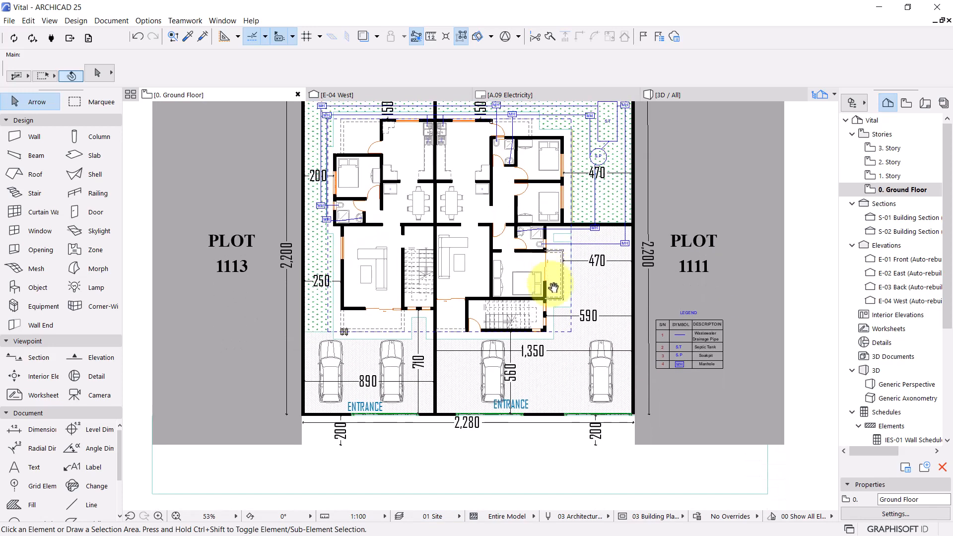
{"action": "scroll", "coordinate": [472, 459], "scroll_direction": "up", "scroll_amount": 1}
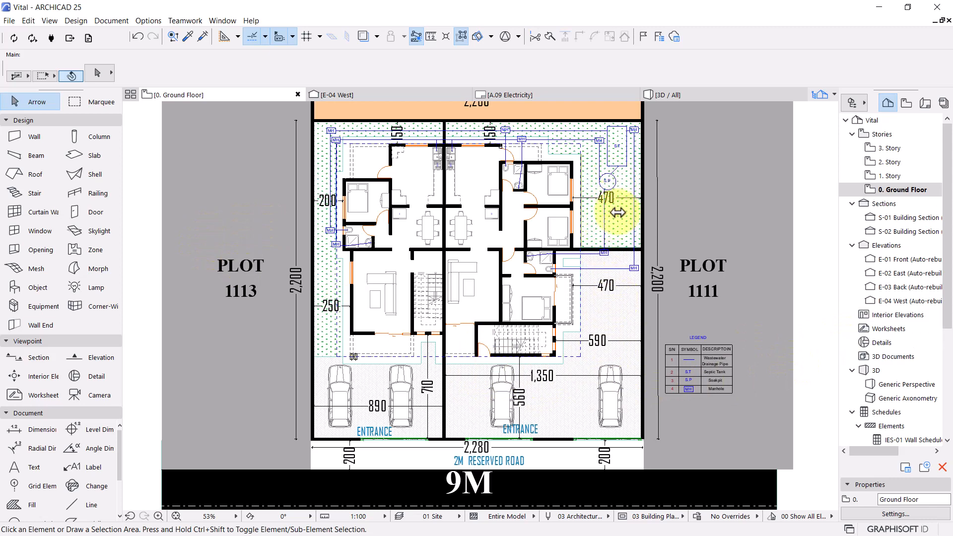
{"action": "left_click", "coordinate": [434, 517]}
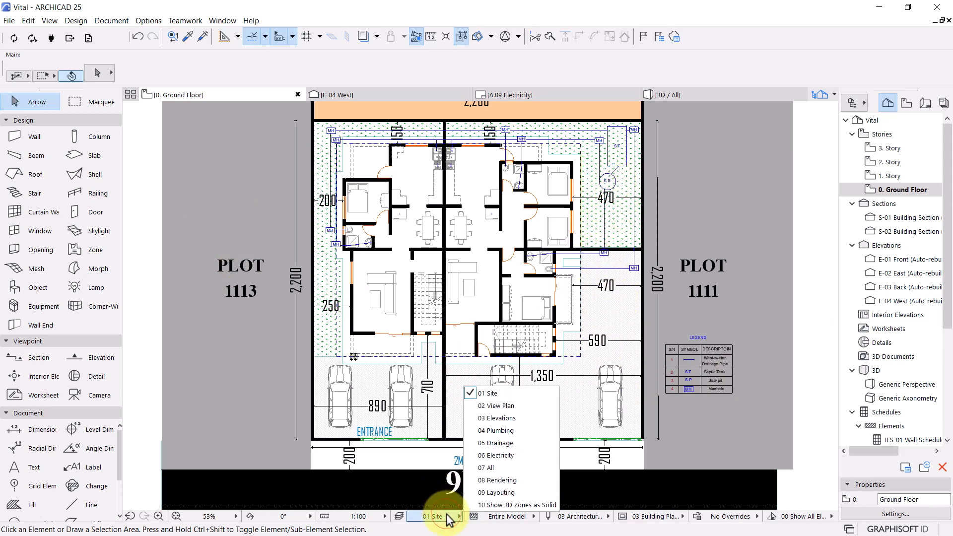
{"action": "left_click", "coordinate": [501, 442]}
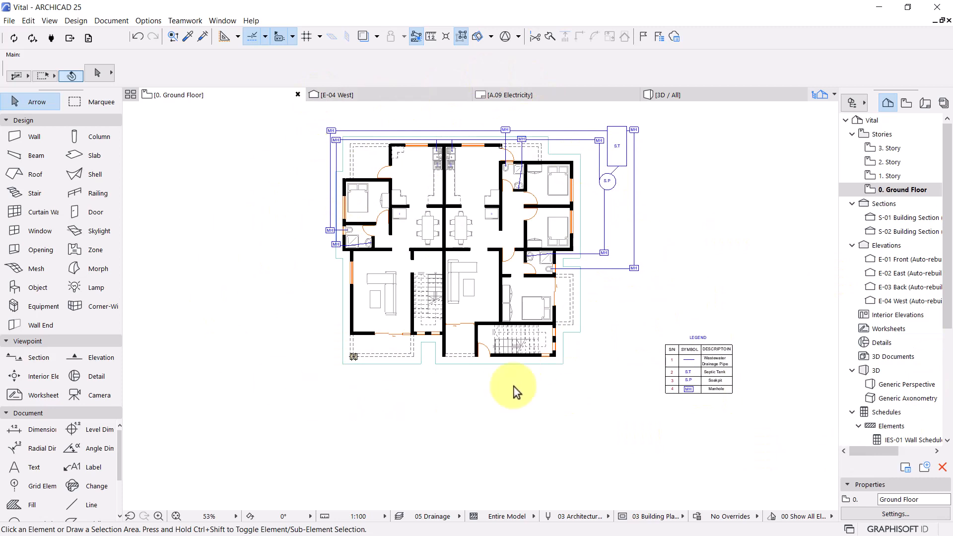
{"action": "left_click", "coordinate": [446, 521]}
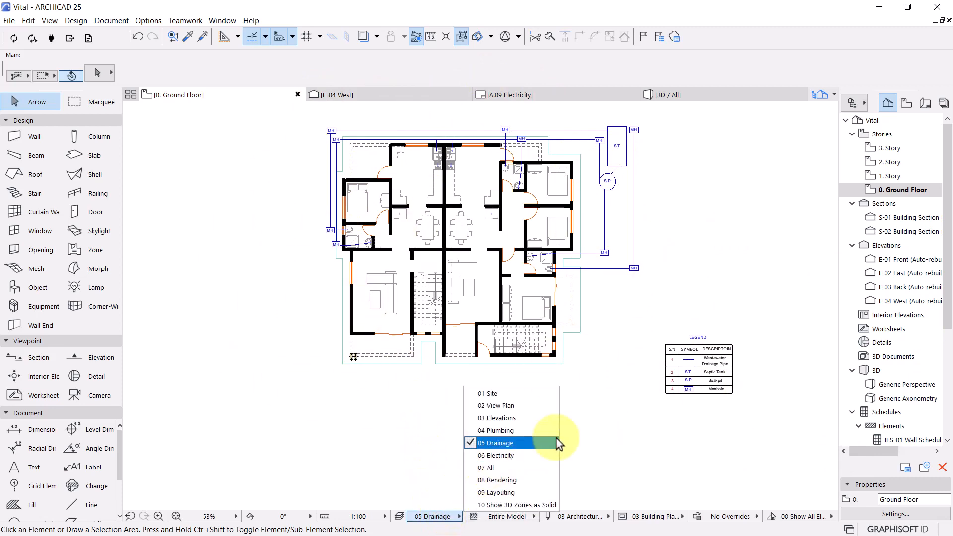
{"action": "left_click", "coordinate": [498, 406]}
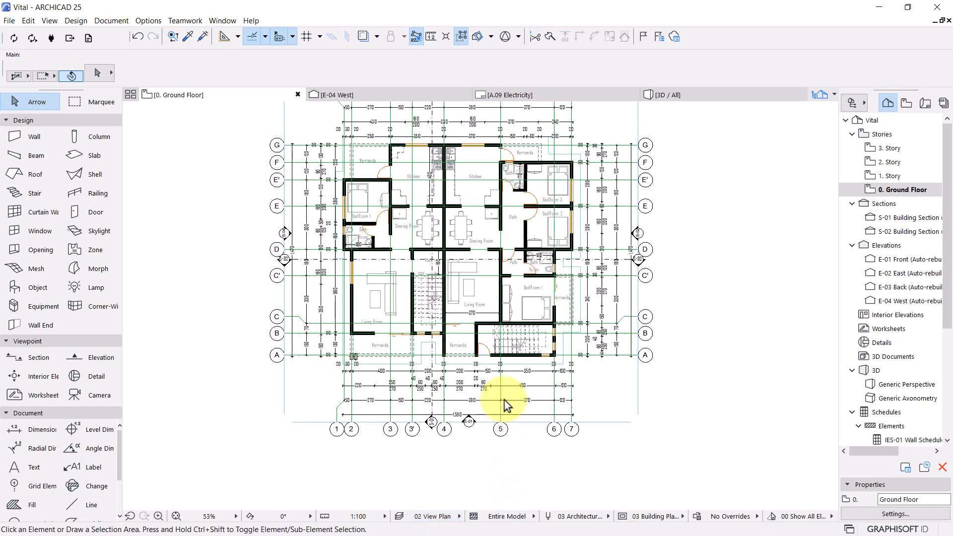
Step: Examine the ground floor plan and the empty drawing area around it under the 02 View Plan layer combination
{"action": "middle_click_drag", "start_coordinate": [507, 404], "coordinate": [510, 459]}
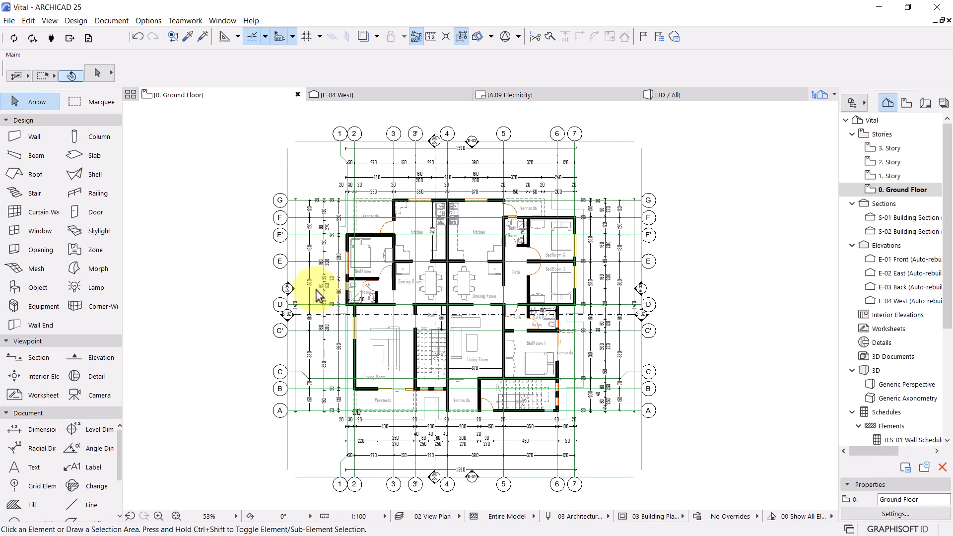
{"action": "scroll", "coordinate": [314, 288], "scroll_direction": "down", "scroll_amount": 1}
{"action": "scroll", "coordinate": [304, 295], "scroll_direction": "down", "scroll_amount": 4}
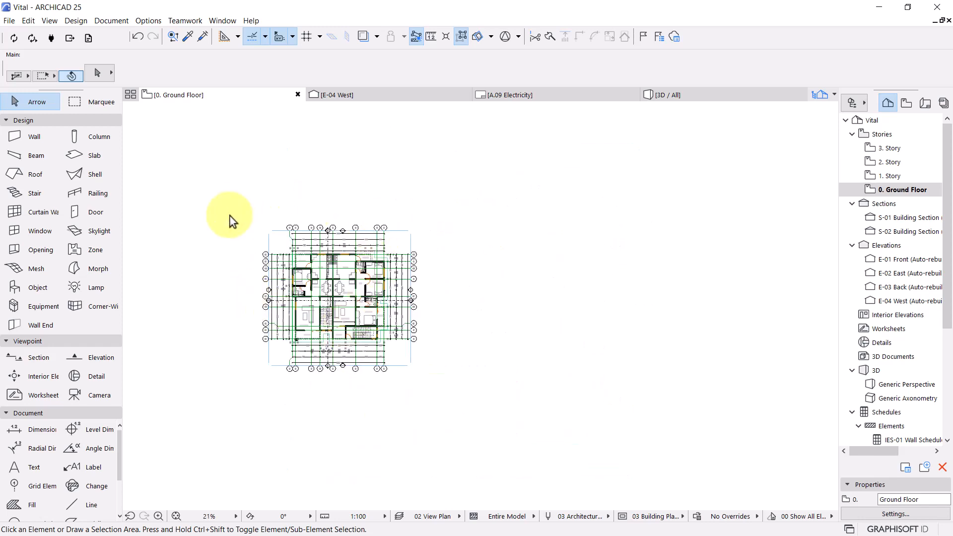
{"action": "middle_click_drag", "start_coordinate": [571, 272], "coordinate": [488, 287]}
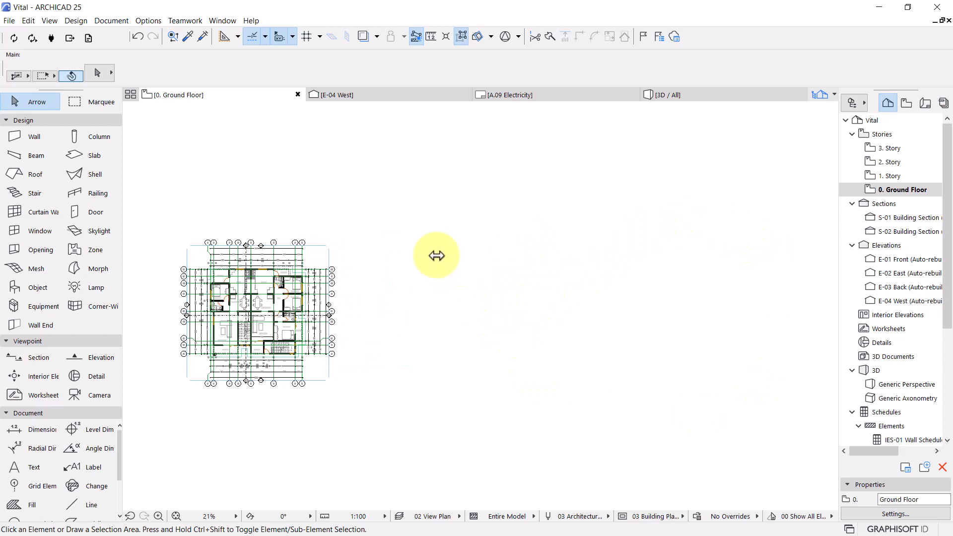
{"action": "middle_click_drag", "start_coordinate": [383, 281], "coordinate": [443, 353]}
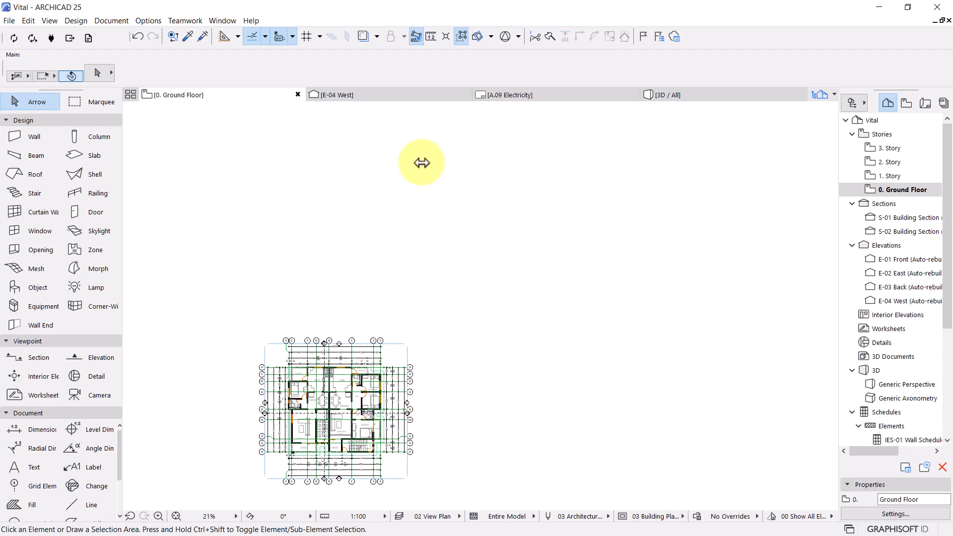
{"action": "scroll", "coordinate": [404, 437], "scroll_direction": "up", "scroll_amount": 5}
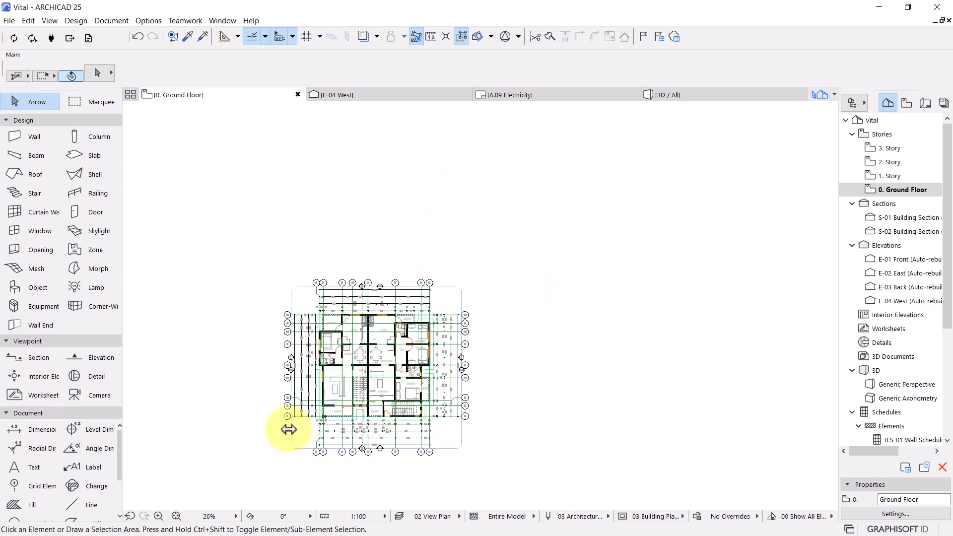
{"action": "scroll", "coordinate": [294, 433], "scroll_direction": "up", "scroll_amount": 2}
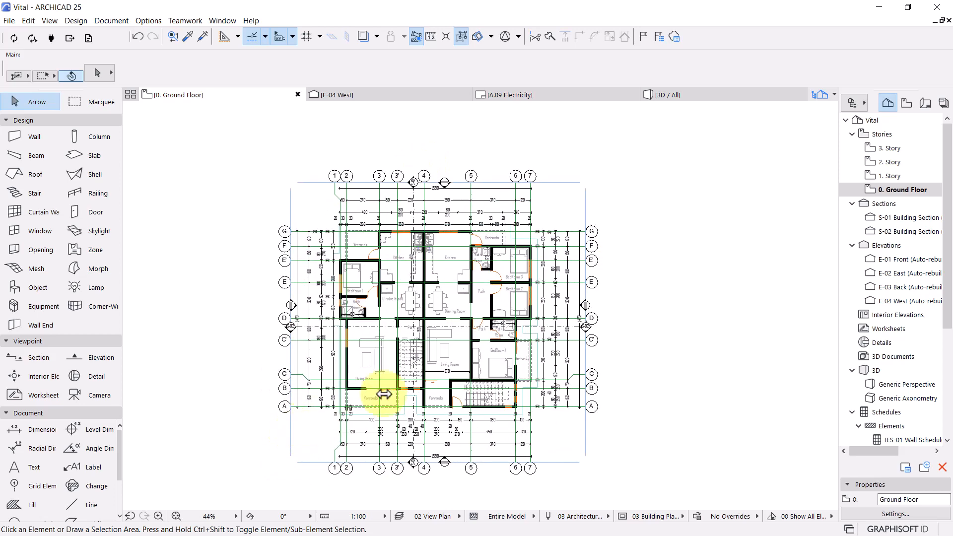
{"action": "middle_click_drag", "start_coordinate": [456, 351], "coordinate": [475, 359]}
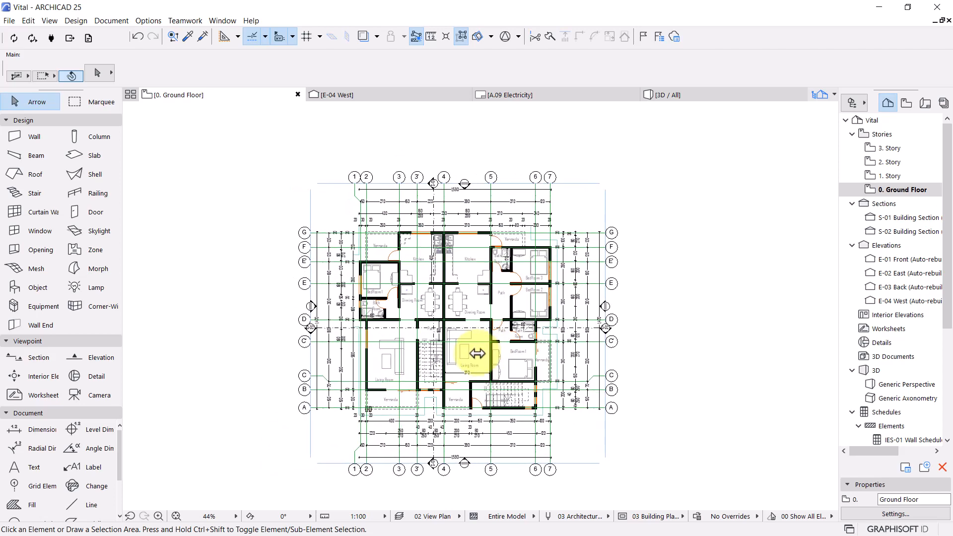
{"action": "scroll", "coordinate": [475, 359], "scroll_direction": "up", "scroll_amount": 1}
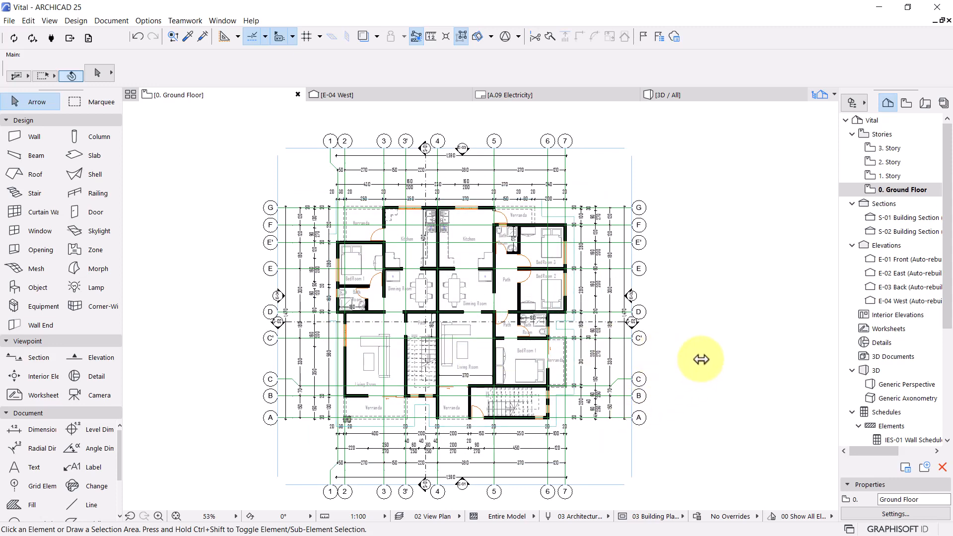
Step: Switch the ground floor to the 01 Site layer combination and back to 02 View Plan to compare them
{"action": "left_click", "coordinate": [432, 516]}
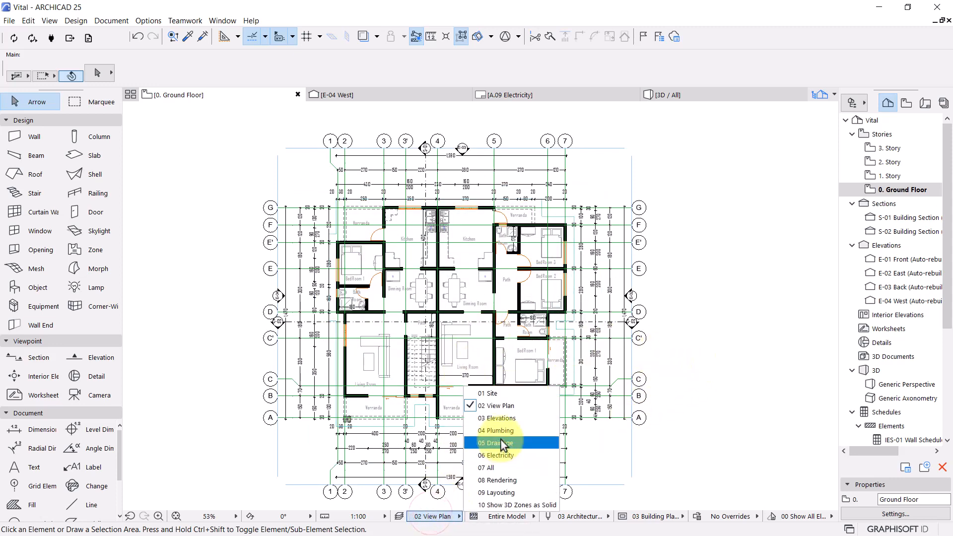
{"action": "left_click", "coordinate": [506, 394]}
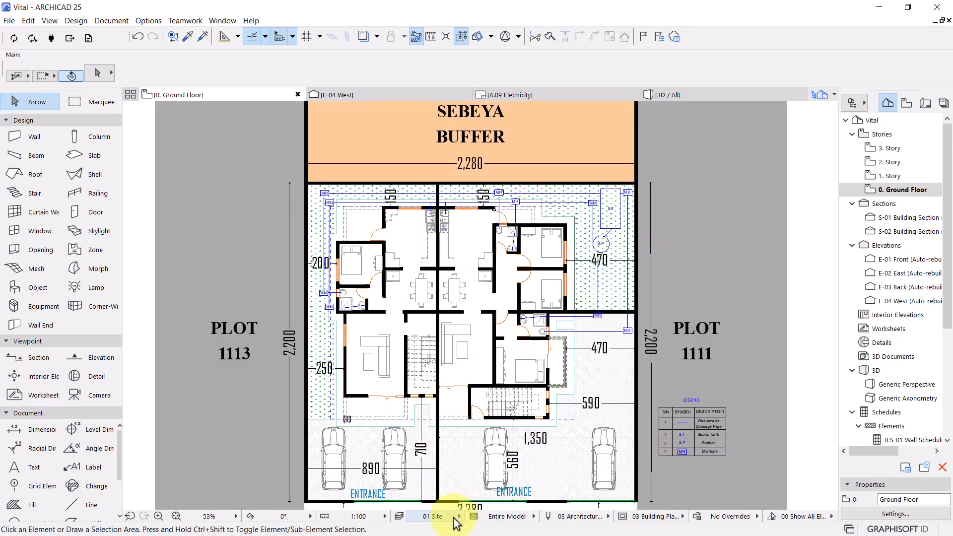
{"action": "left_click", "coordinate": [454, 518]}
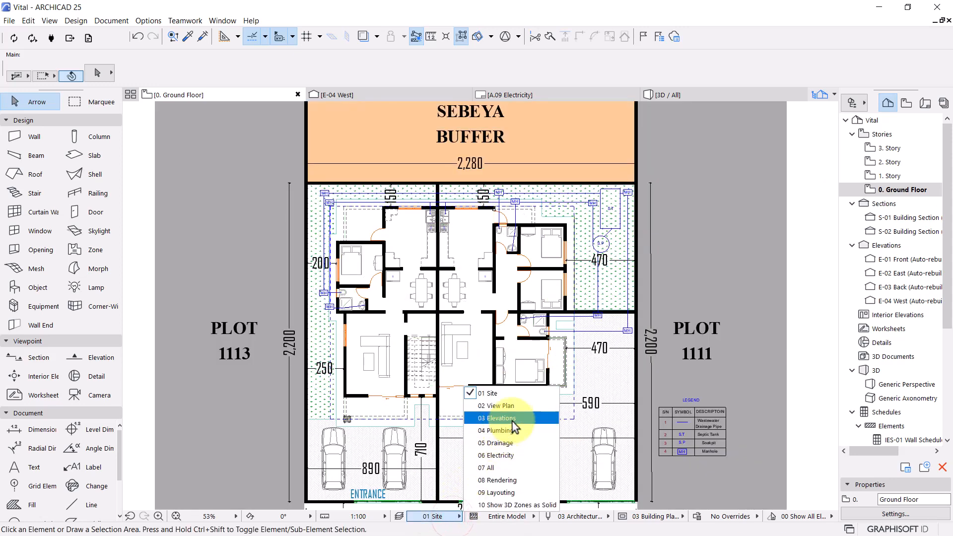
{"action": "left_click", "coordinate": [509, 407]}
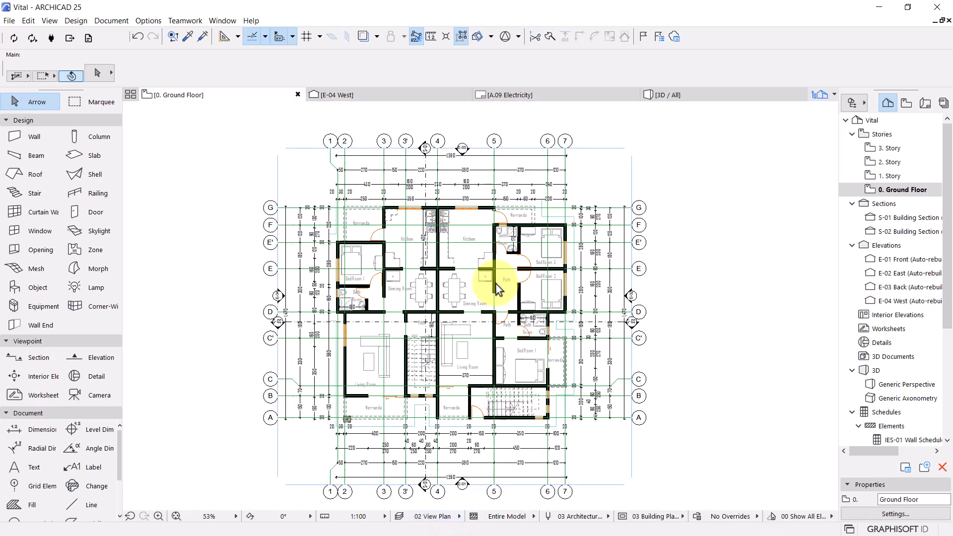
Step: Make all of the project's layers visible at once and inspect the overlapping drawings on the ground floor
{"action": "left_click", "coordinate": [400, 517]}
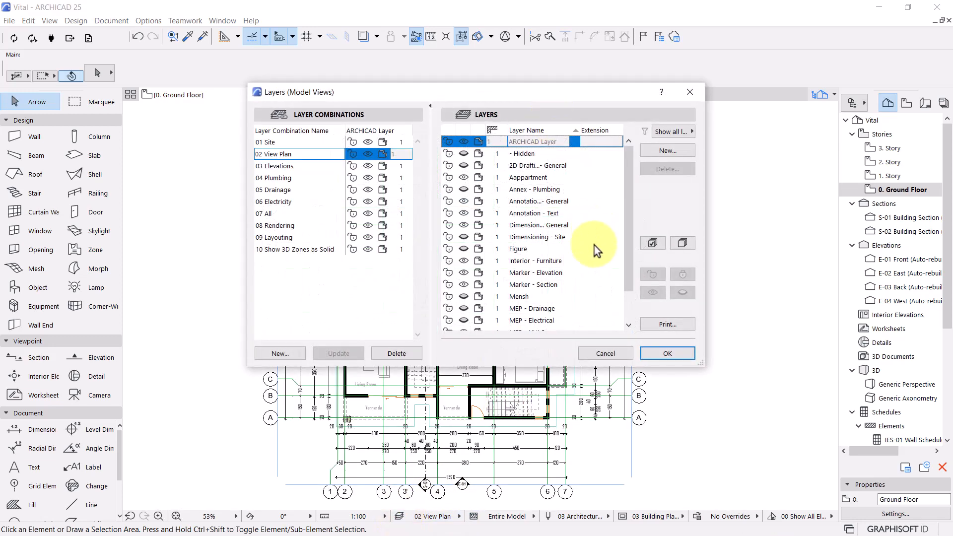
{"action": "left_click", "coordinate": [652, 245]}
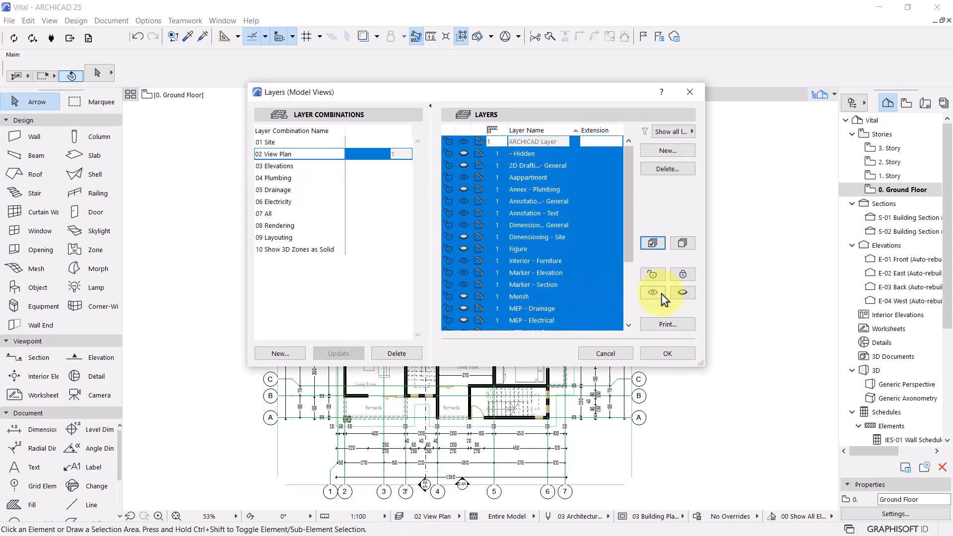
{"action": "left_click", "coordinate": [660, 294]}
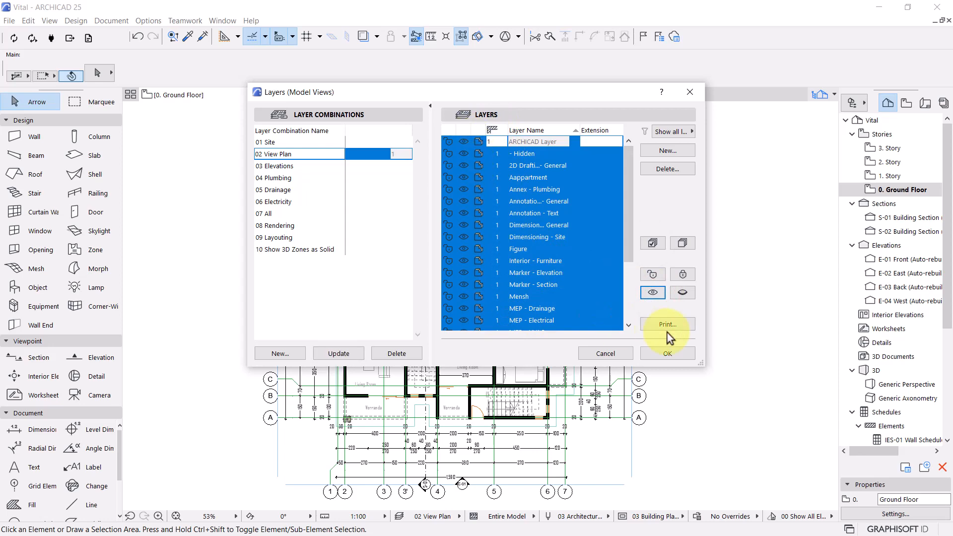
{"action": "left_click", "coordinate": [666, 353]}
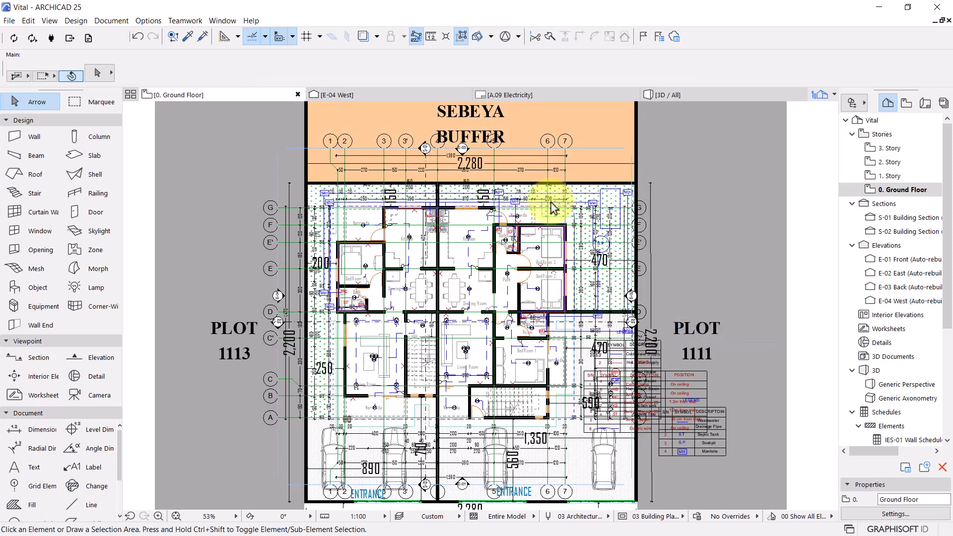
{"action": "scroll", "coordinate": [442, 211], "scroll_direction": "down", "scroll_amount": 2}
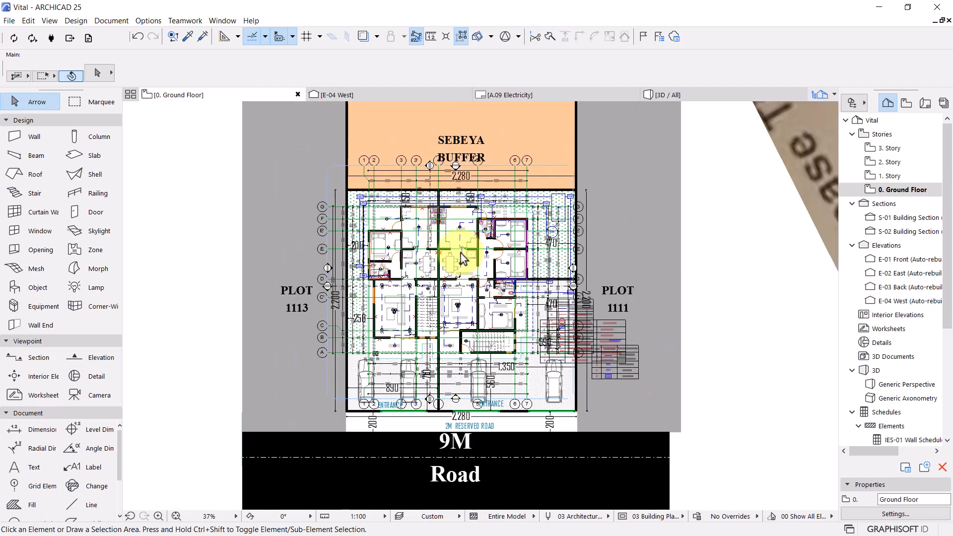
{"action": "scroll", "coordinate": [461, 248], "scroll_direction": "up", "scroll_amount": 1}
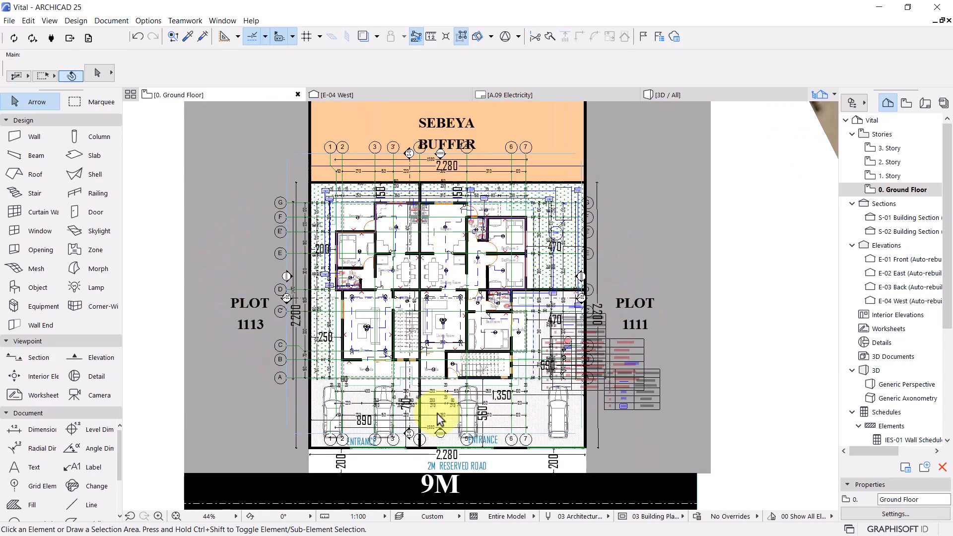
Step: Replace the custom all-layers display with the 01 Site layer combination, followed by 02 View Plan
{"action": "left_click", "coordinate": [450, 516]}
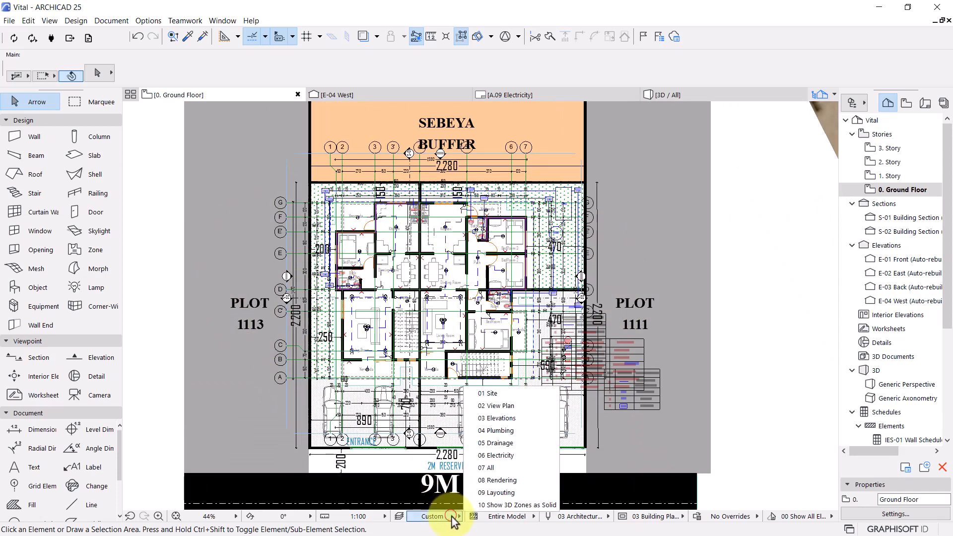
{"action": "left_click", "coordinate": [510, 397]}
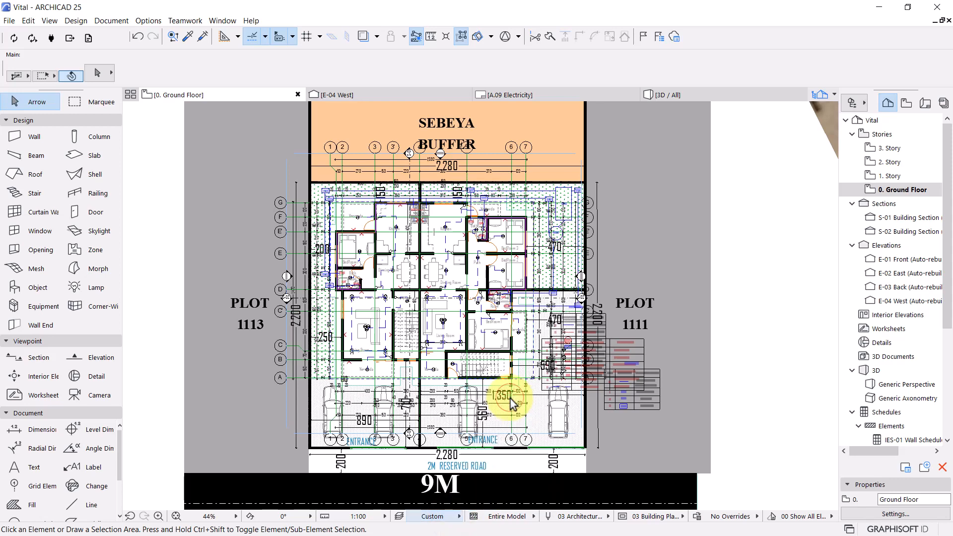
{"action": "left_click", "coordinate": [449, 518]}
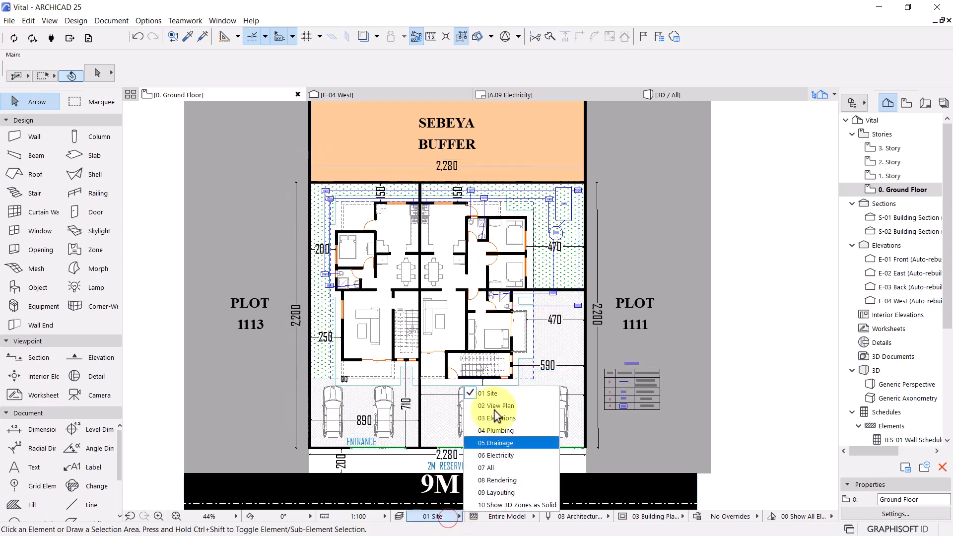
{"action": "left_click", "coordinate": [501, 408]}
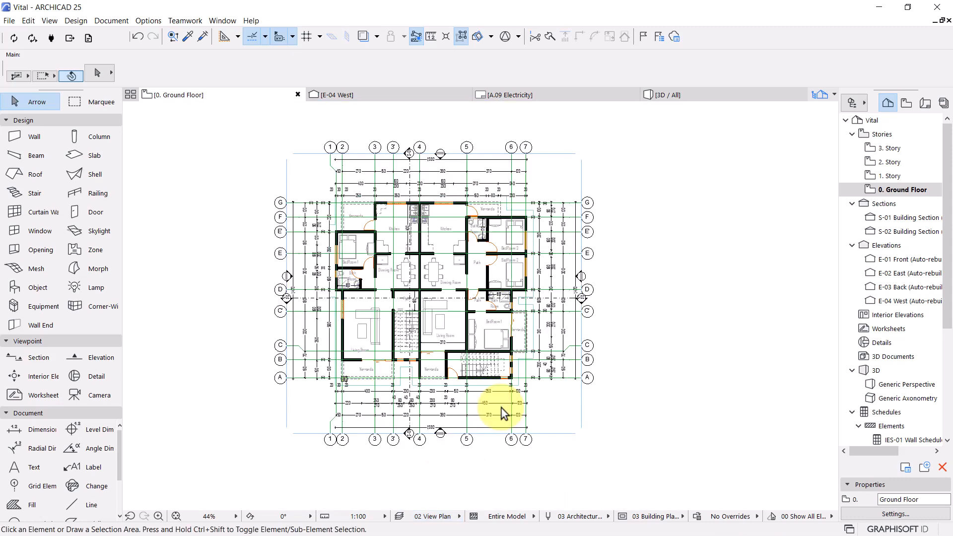